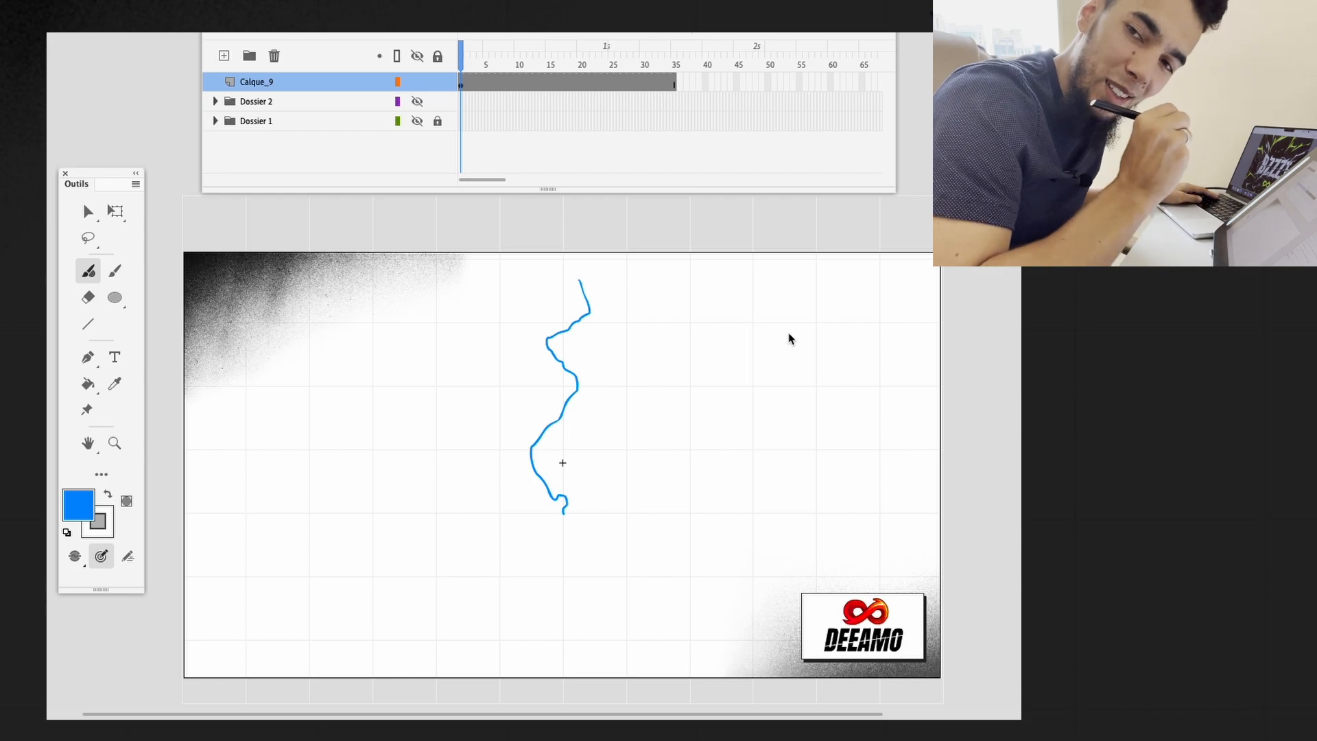
Step: Insert a blank keyframe at frame 2 and trace a slightly thicker blue lightning bolt over the onion-skinned one from frame 1
{"action": "mouse_move", "coordinate": [761, 303]}
{"action": "left_mouse_down"}
{"action": "mouse_move", "coordinate": [752, 335]}
{"action": "mouse_move", "coordinate": [768, 380]}
{"action": "mouse_move", "coordinate": [754, 392]}
{"action": "mouse_move", "coordinate": [773, 409]}
{"action": "mouse_move", "coordinate": [762, 422]}
{"action": "mouse_move", "coordinate": [737, 413]}
{"action": "mouse_move", "coordinate": [744, 448]}
{"action": "mouse_move", "coordinate": [780, 466]}
{"action": "mouse_move", "coordinate": [755, 496]}
{"action": "left_mouse_up"}
{"action": "key", "text": "ctrl+z"}
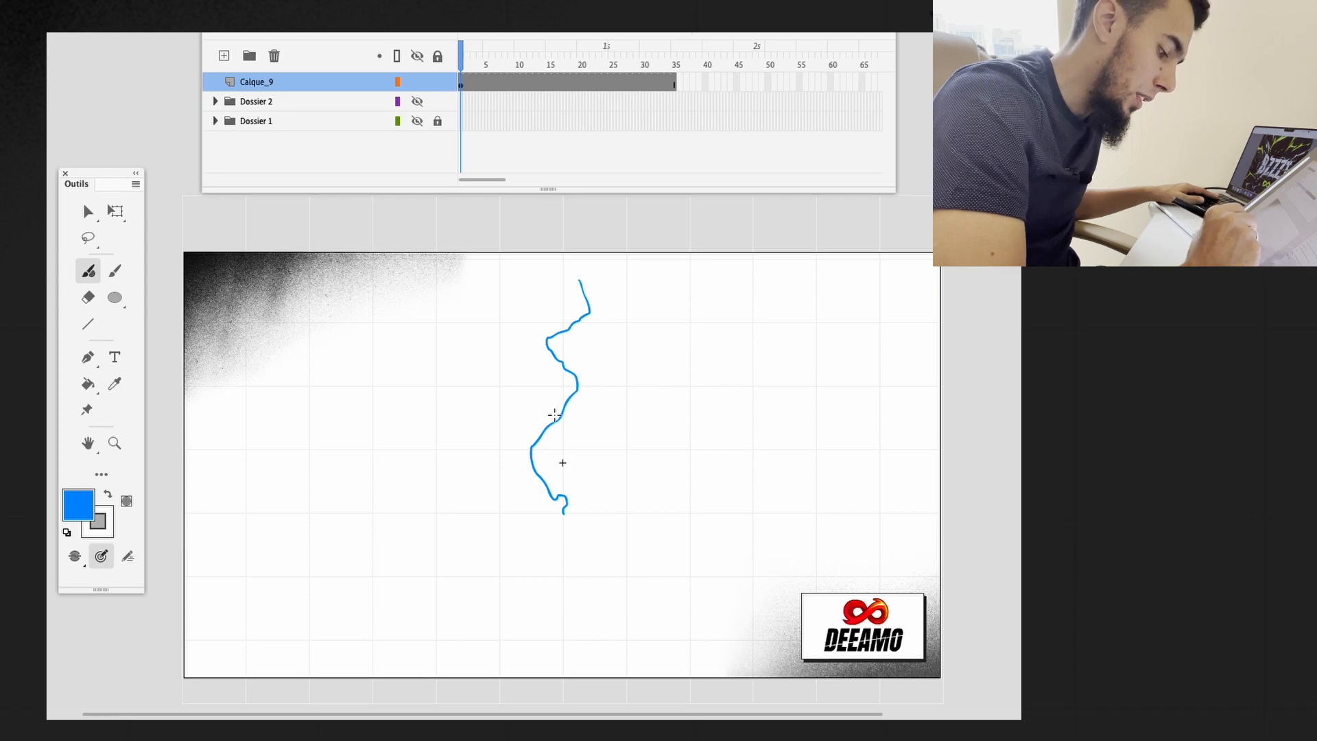
{"action": "key", "text": "period"}
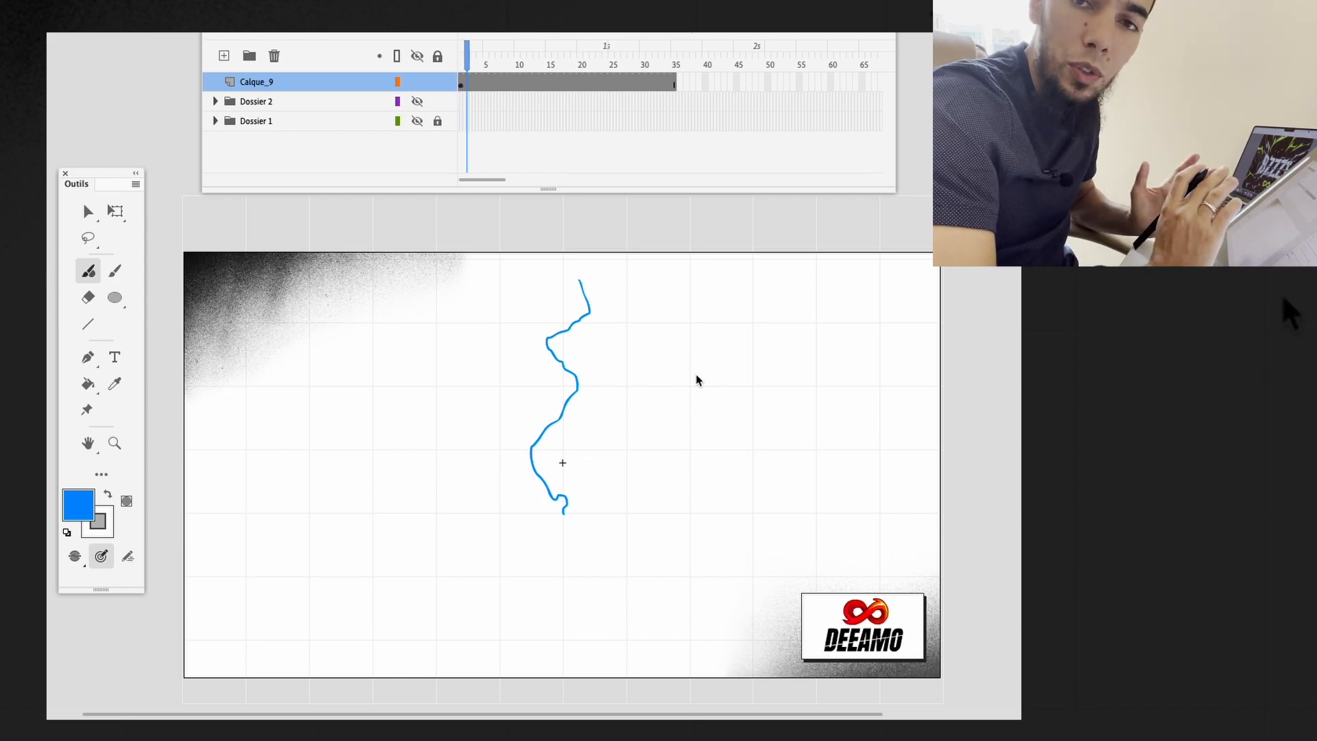
{"action": "key", "text": "period"}
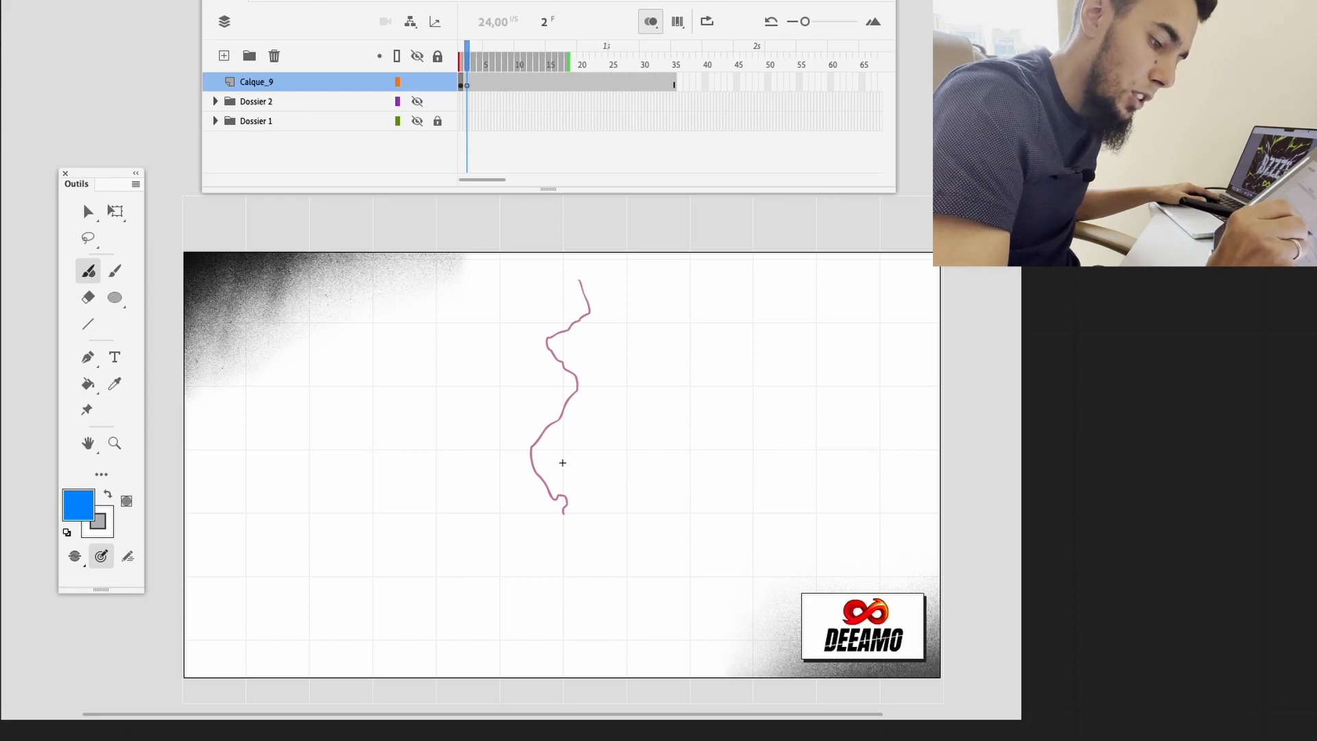
{"action": "mouse_move", "coordinate": [582, 281]}
{"action": "left_mouse_down"}
{"action": "mouse_move", "coordinate": [634, 410]}
{"action": "mouse_move", "coordinate": [586, 294]}
{"action": "mouse_move", "coordinate": [590, 317]}
{"action": "mouse_move", "coordinate": [546, 338]}
{"action": "mouse_move", "coordinate": [577, 381]}
{"action": "mouse_move", "coordinate": [559, 427]}
{"action": "mouse_move", "coordinate": [531, 445]}
{"action": "mouse_move", "coordinate": [563, 513]}
{"action": "left_mouse_up"}
{"action": "key", "text": "ctrl+z"}
{"action": "key", "text": "ctrl+z"}
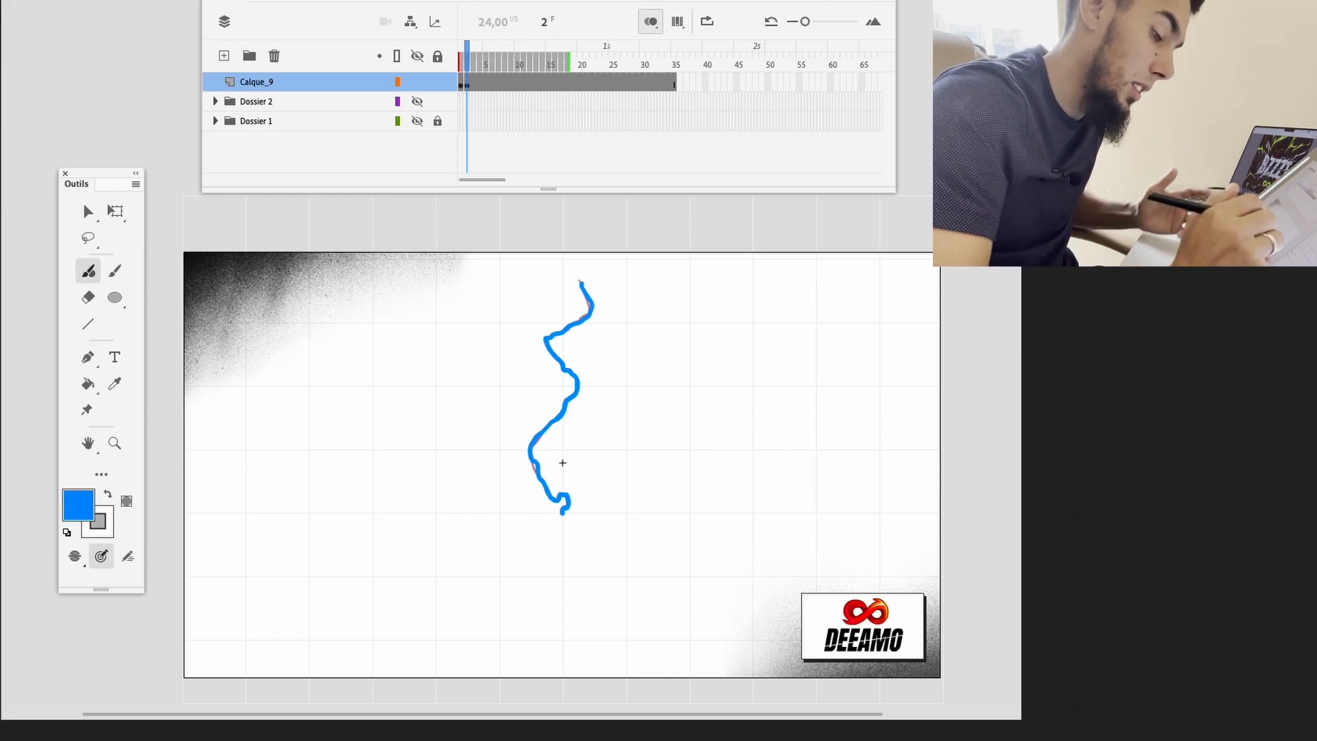
Step: Insert a blank keyframe at frame 3, trace a thicker bolt there, and add thin side branches along it without onion skinning
{"action": "key", "text": "."}
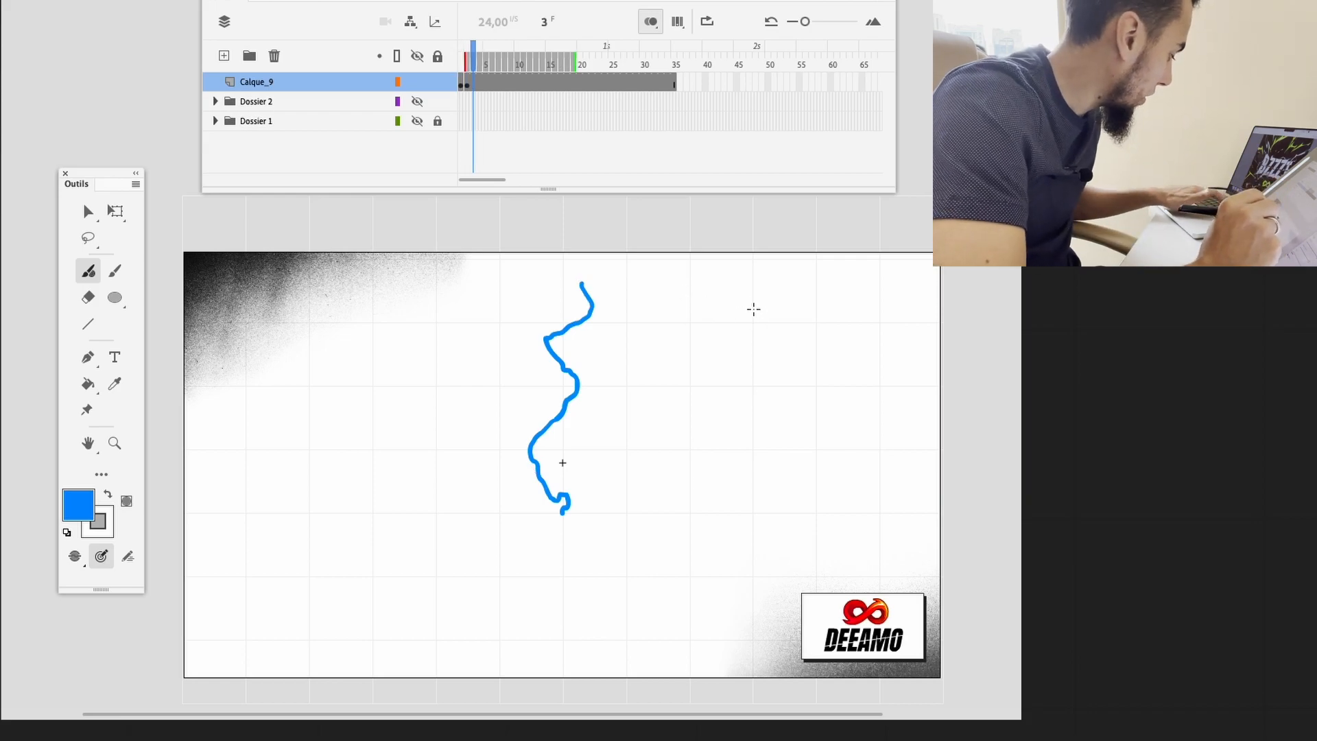
{"action": "key", "text": "F7"}
{"action": "mouse_move", "coordinate": [582, 279]}
{"action": "left_mouse_down"}
{"action": "mouse_move", "coordinate": [573, 330]}
{"action": "mouse_move", "coordinate": [546, 330]}
{"action": "mouse_move", "coordinate": [568, 373]}
{"action": "mouse_move", "coordinate": [583, 367]}
{"action": "mouse_move", "coordinate": [578, 394]}
{"action": "mouse_move", "coordinate": [528, 441]}
{"action": "mouse_move", "coordinate": [561, 514]}
{"action": "left_mouse_up"}
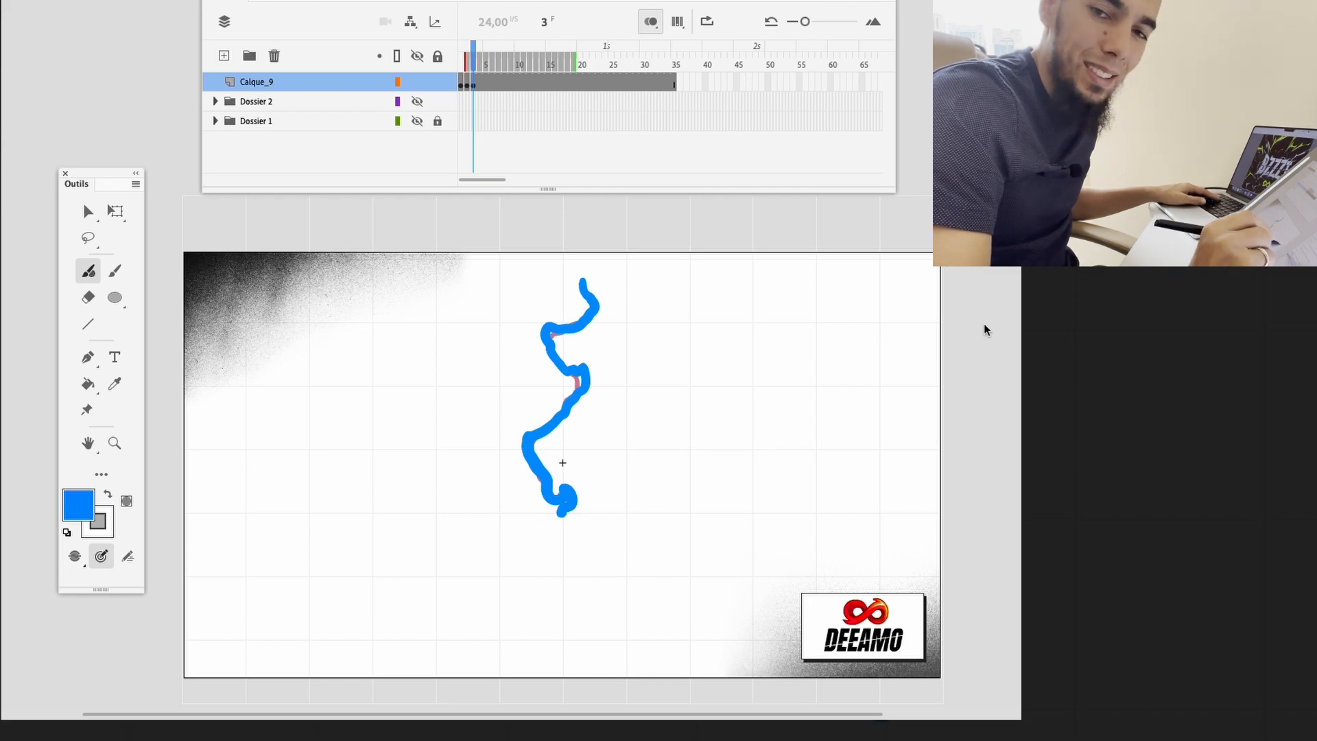
{"action": "key", "text": "alt+shift+o"}
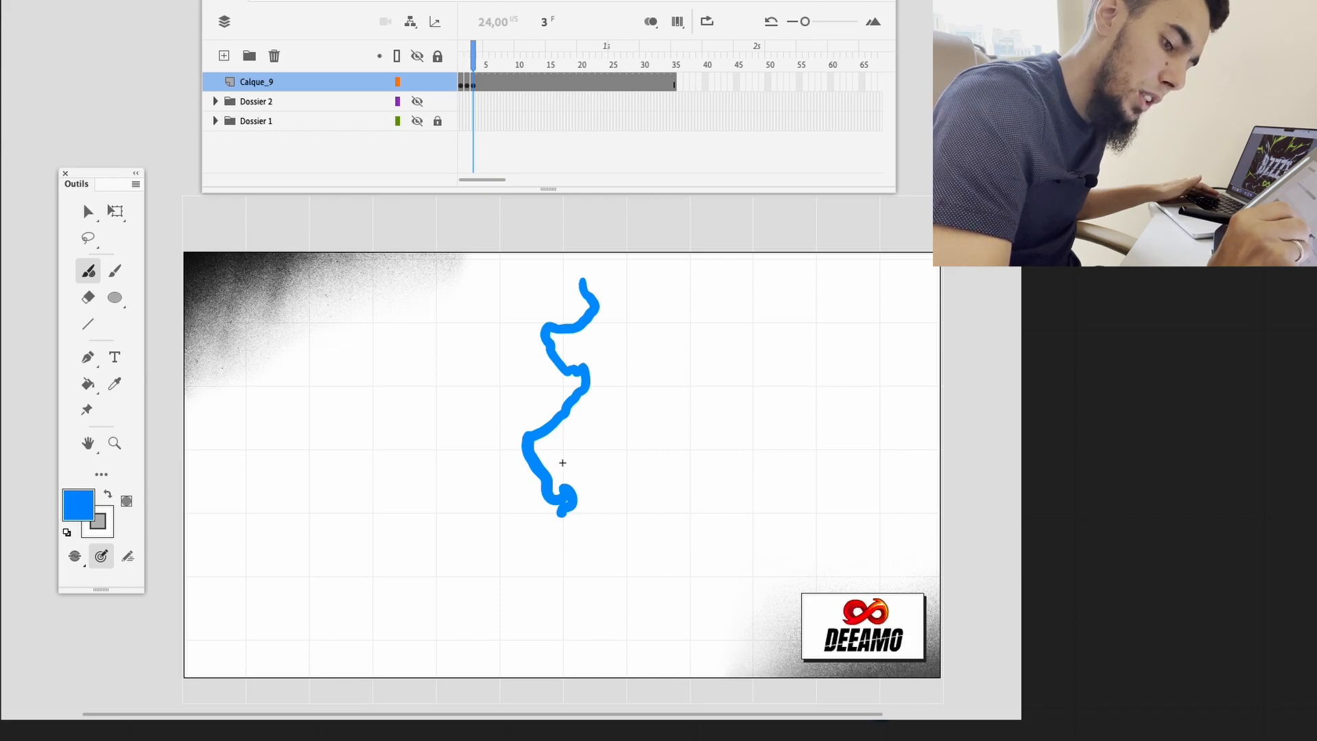
{"action": "left_click_drag", "start_coordinate": [584, 291], "coordinate": [554, 383]}
{"action": "mouse_move", "coordinate": [560, 331]}
{"action": "left_mouse_down"}
{"action": "mouse_move", "coordinate": [569, 376]}
{"action": "mouse_move", "coordinate": [580, 362]}
{"action": "mouse_move", "coordinate": [594, 404]}
{"action": "mouse_move", "coordinate": [544, 439]}
{"action": "mouse_move", "coordinate": [525, 434]}
{"action": "mouse_move", "coordinate": [519, 457]}
{"action": "mouse_move", "coordinate": [544, 500]}
{"action": "mouse_move", "coordinate": [578, 506]}
{"action": "left_mouse_up"}
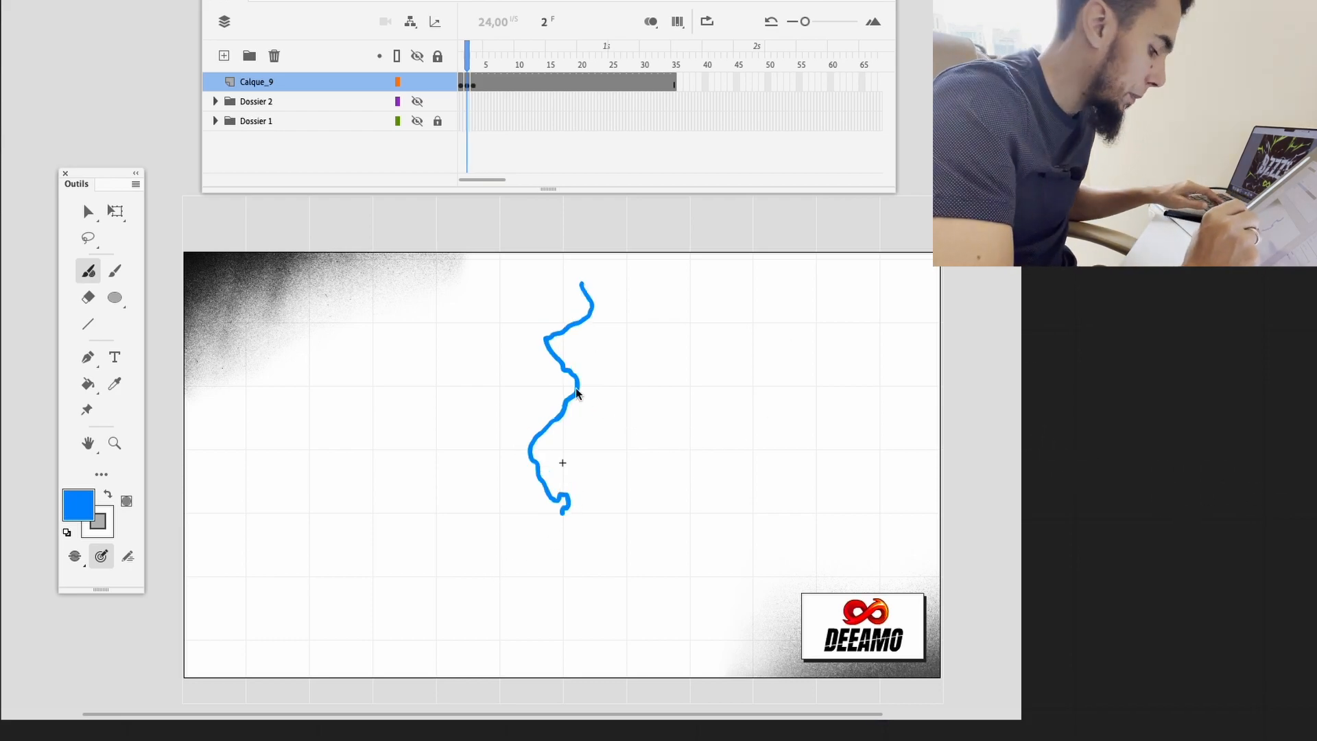
Step: Turn on onion skinning limited to one following frame and add thin side branches to the bolt on frame 2
{"action": "left_click", "coordinate": [650, 21]}
{"action": "left_click_drag", "start_coordinate": [580, 67], "coordinate": [474, 66]}
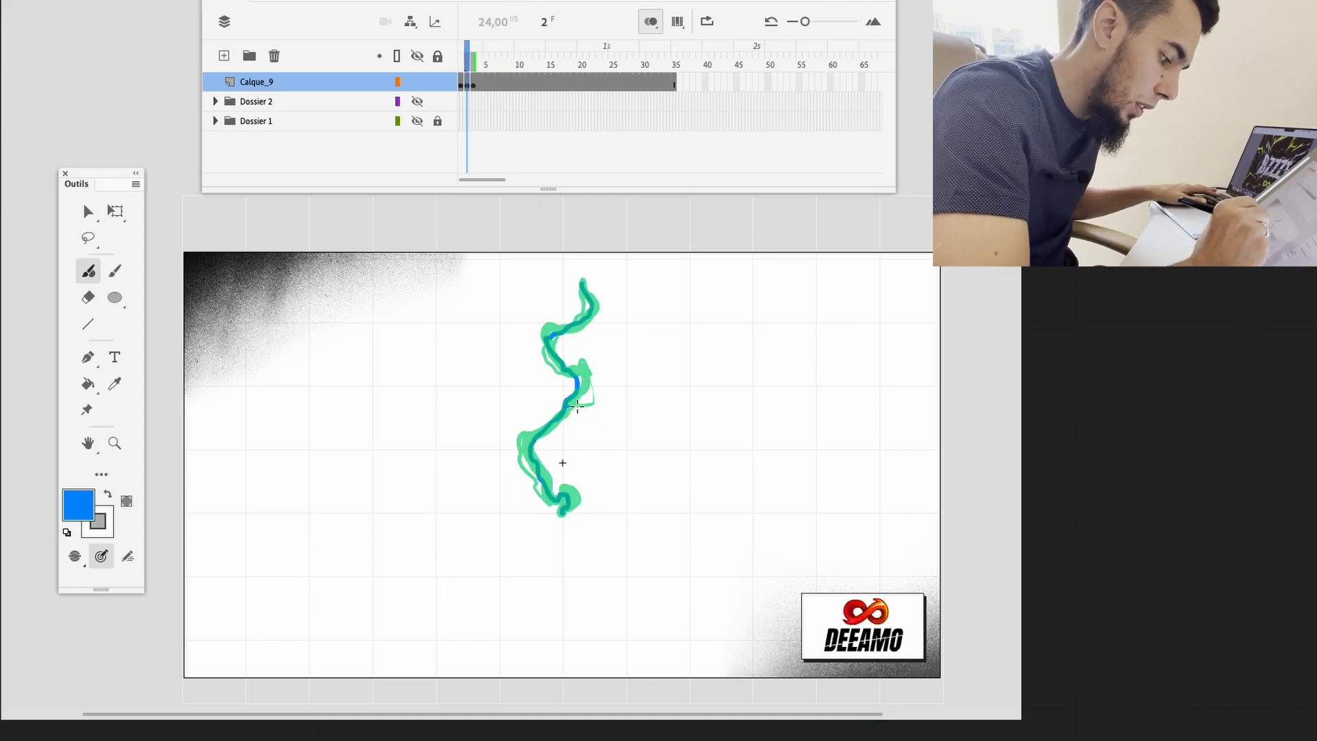
{"action": "mouse_move", "coordinate": [588, 404]}
{"action": "left_mouse_down"}
{"action": "mouse_move", "coordinate": [582, 371]}
{"action": "mouse_move", "coordinate": [545, 342]}
{"action": "left_mouse_up"}
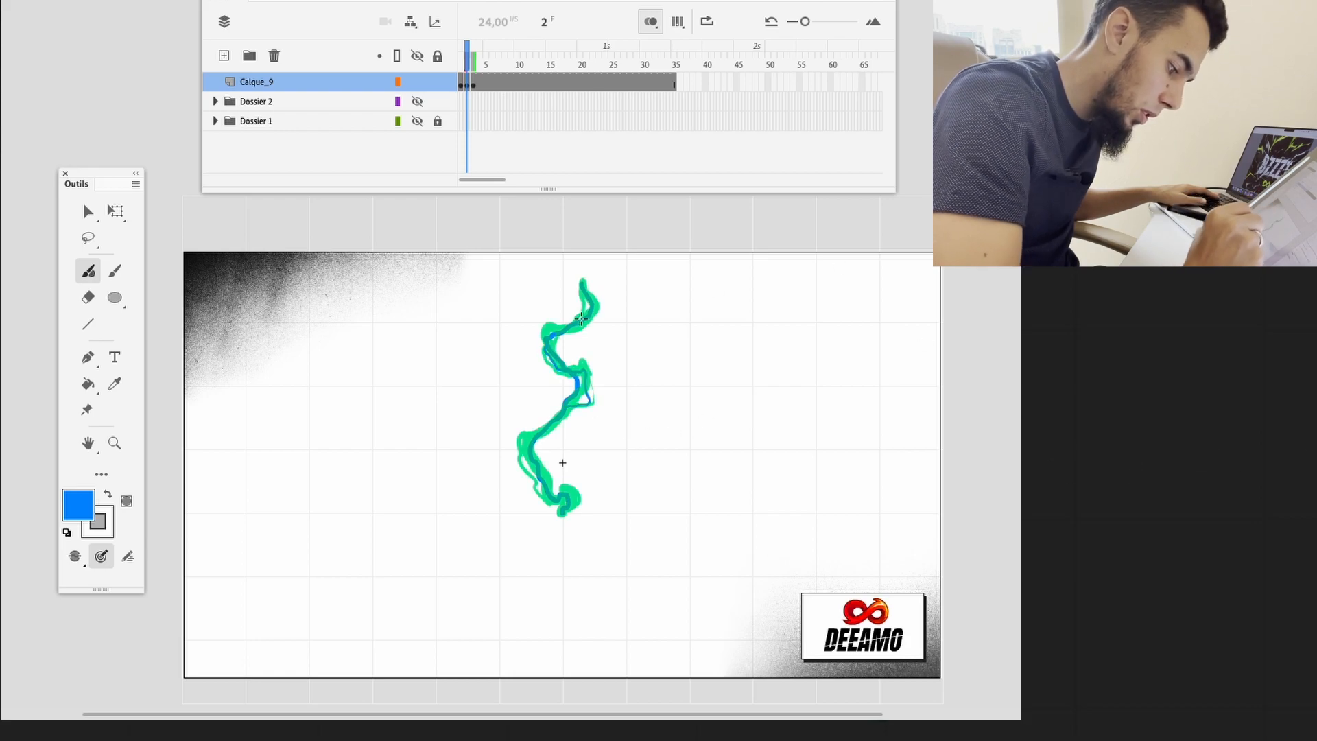
{"action": "left_click_drag", "start_coordinate": [523, 448], "coordinate": [541, 496]}
Step: Add thin side branches to the bolt on frame 1 and flip through the first frames to check them
{"action": "key", "text": "comma"}
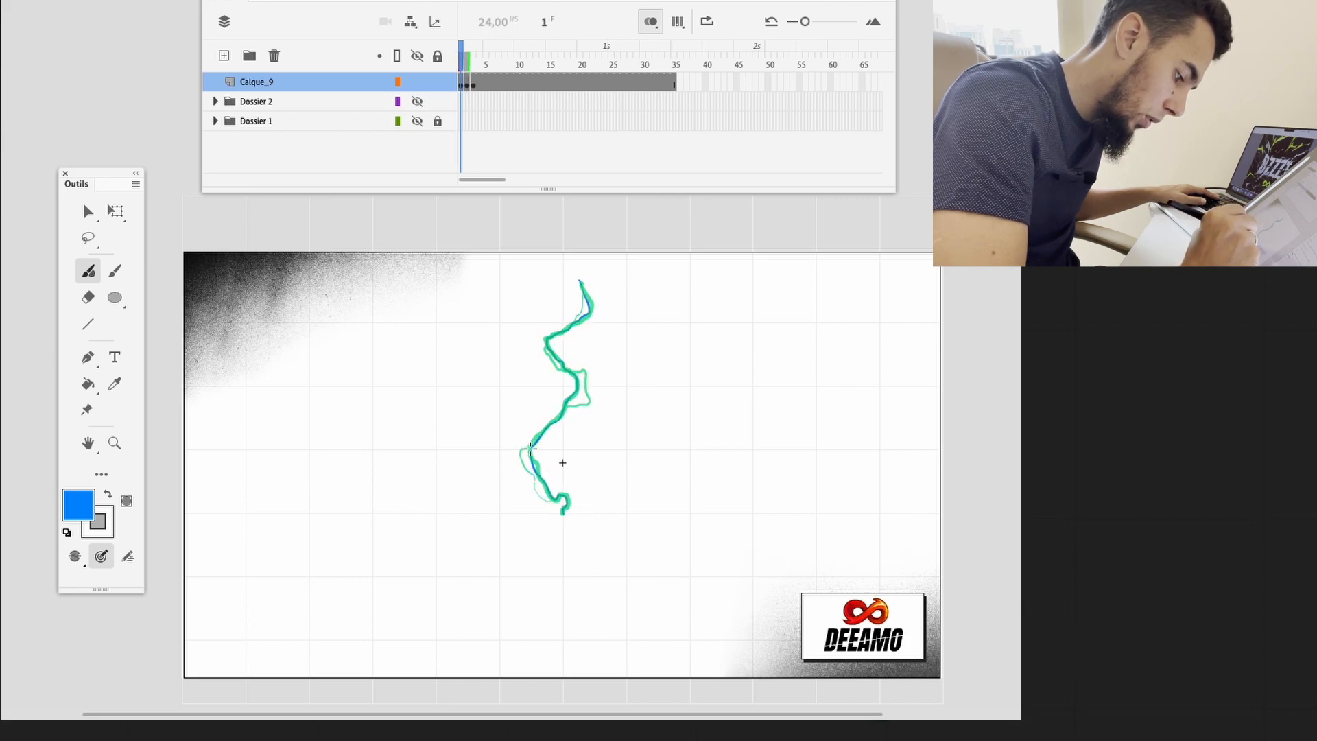
{"action": "mouse_move", "coordinate": [583, 405]}
{"action": "left_mouse_down"}
{"action": "mouse_move", "coordinate": [588, 391]}
{"action": "mouse_move", "coordinate": [553, 359]}
{"action": "mouse_move", "coordinate": [583, 289]}
{"action": "left_mouse_up"}
{"action": "key", "text": "period"}
{"action": "key", "text": "period"}
{"action": "key", "text": "period"}
{"action": "key", "text": "comma"}
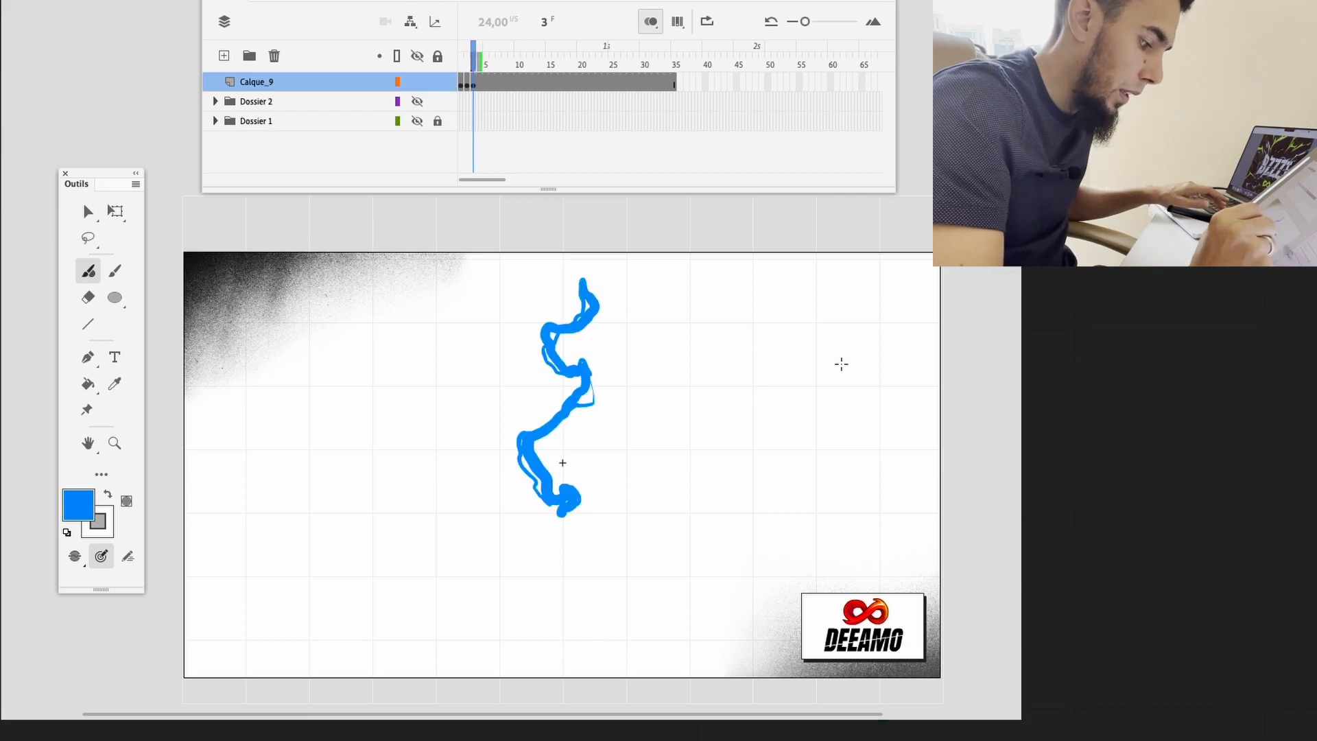
Step: Insert a blank keyframe at frame 4, include frame 3 in the onion skin, and paint a much thicker bolt over it
{"action": "key", "text": "period"}
{"action": "key", "text": "F7"}
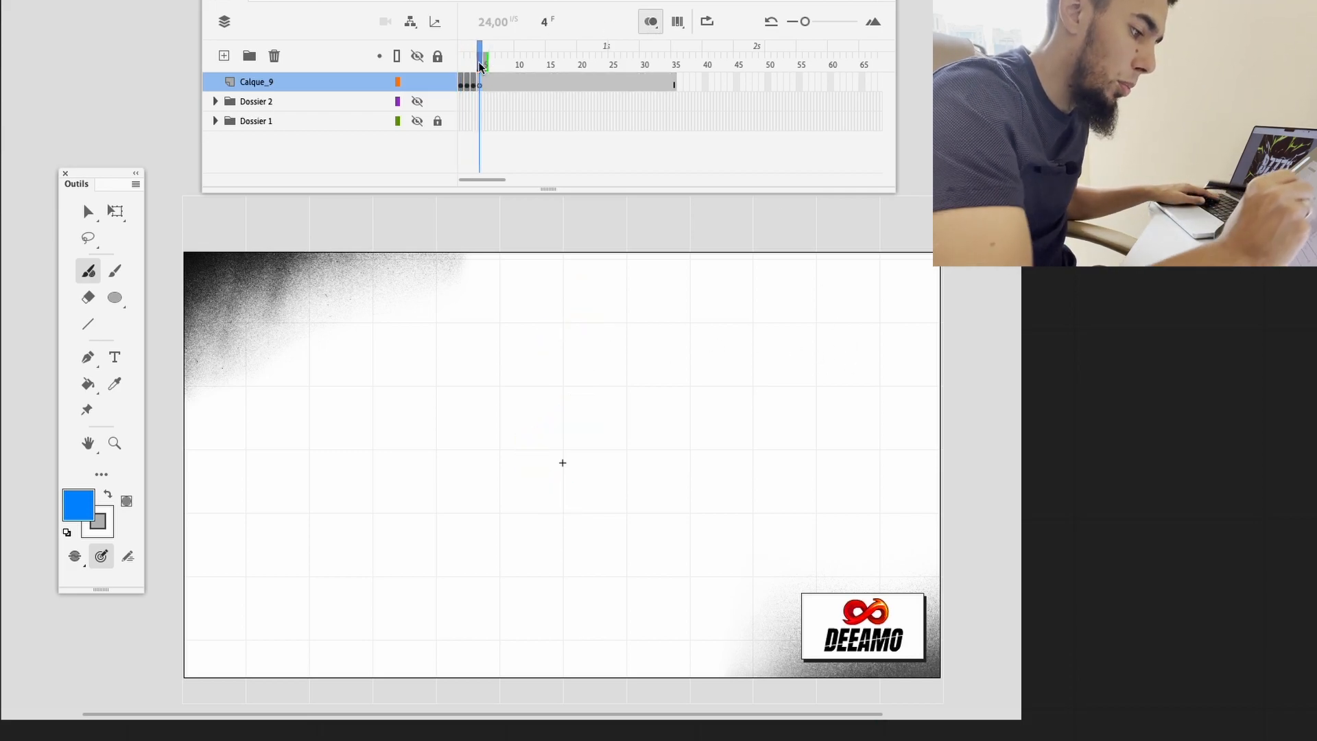
{"action": "left_click_drag", "start_coordinate": [477, 63], "coordinate": [471, 64]}
{"action": "key", "text": "b"}
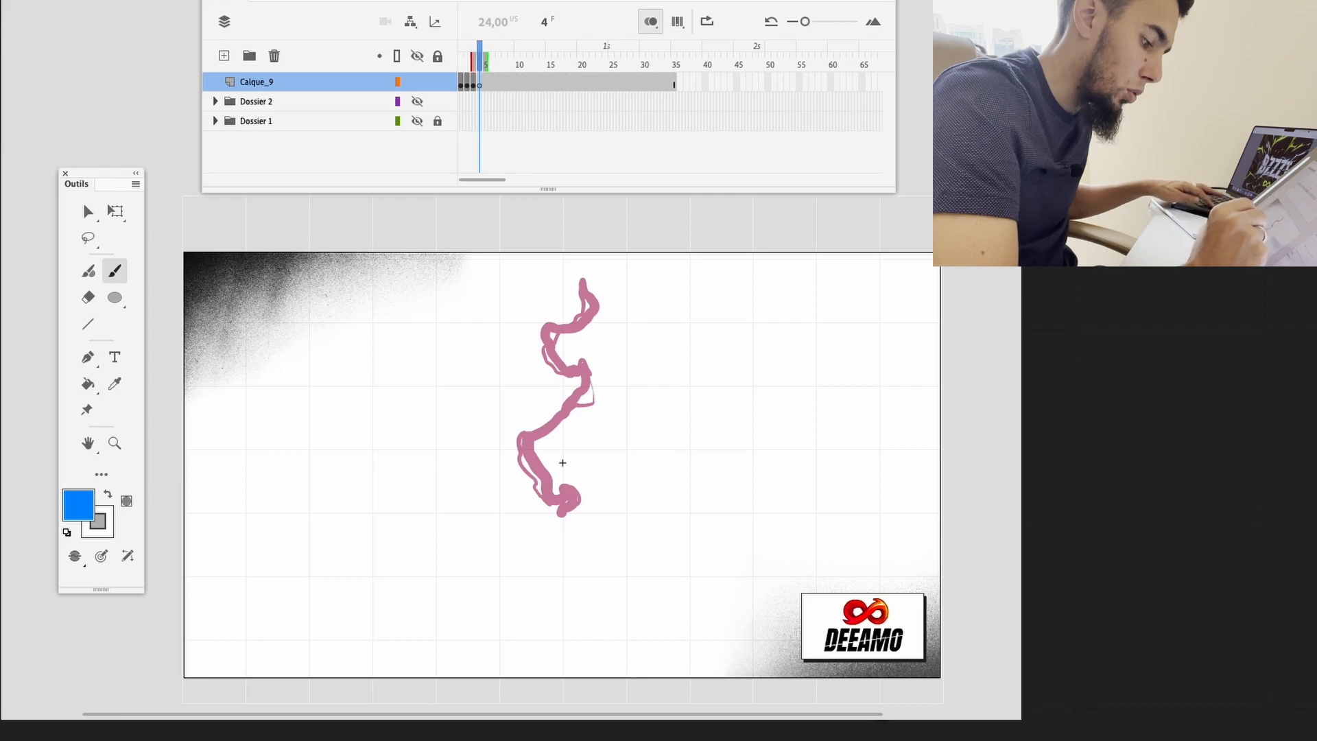
{"action": "key", "text": "super+z"}
{"action": "mouse_move", "coordinate": [577, 303]}
{"action": "left_mouse_down"}
{"action": "mouse_move", "coordinate": [552, 498]}
{"action": "mouse_move", "coordinate": [563, 508]}
{"action": "left_mouse_up"}
{"action": "mouse_move", "coordinate": [580, 412]}
{"action": "left_mouse_down"}
{"action": "mouse_move", "coordinate": [531, 353]}
{"action": "mouse_move", "coordinate": [557, 331]}
{"action": "left_mouse_up"}
{"action": "left_click_drag", "start_coordinate": [533, 440], "coordinate": [541, 479]}
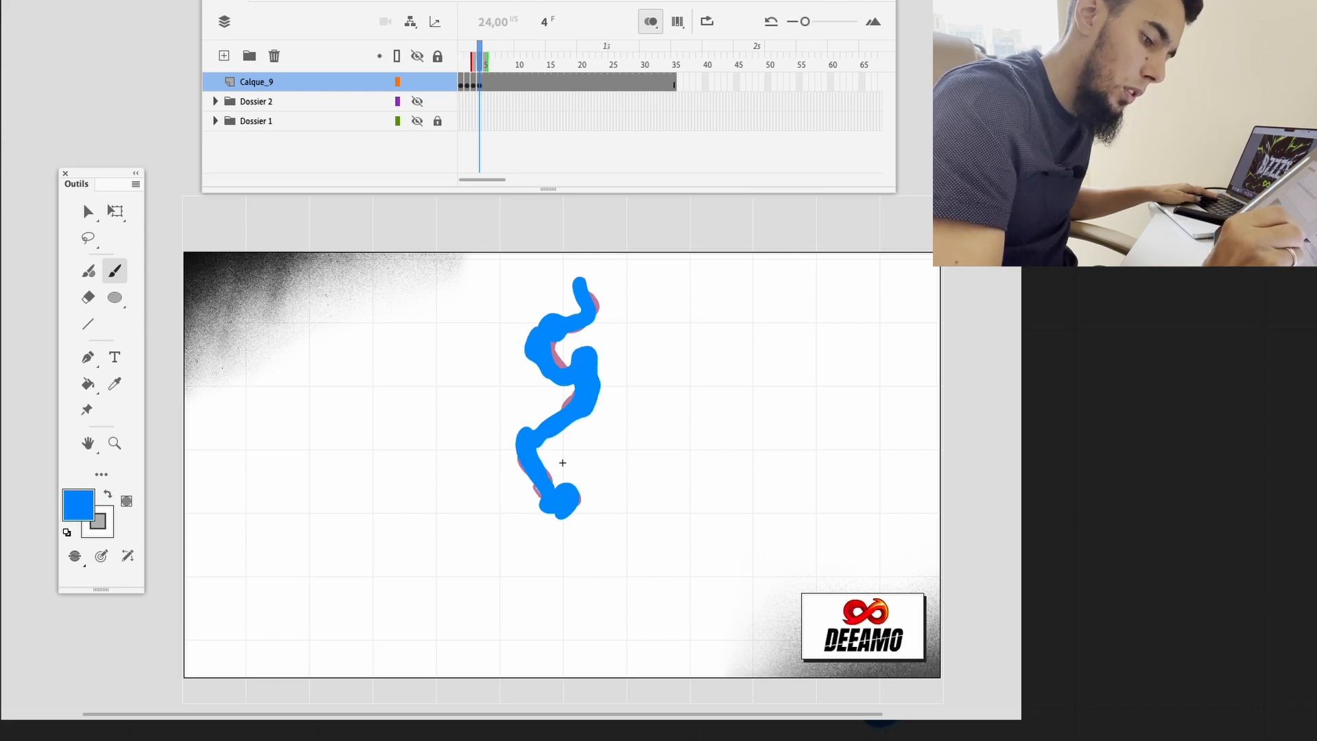
Step: Add thin side branches around the thick bolt on frame 4 with the Fluid Brush
{"action": "key", "text": "shift+b"}
{"action": "left_click_drag", "start_coordinate": [555, 433], "coordinate": [543, 472]}
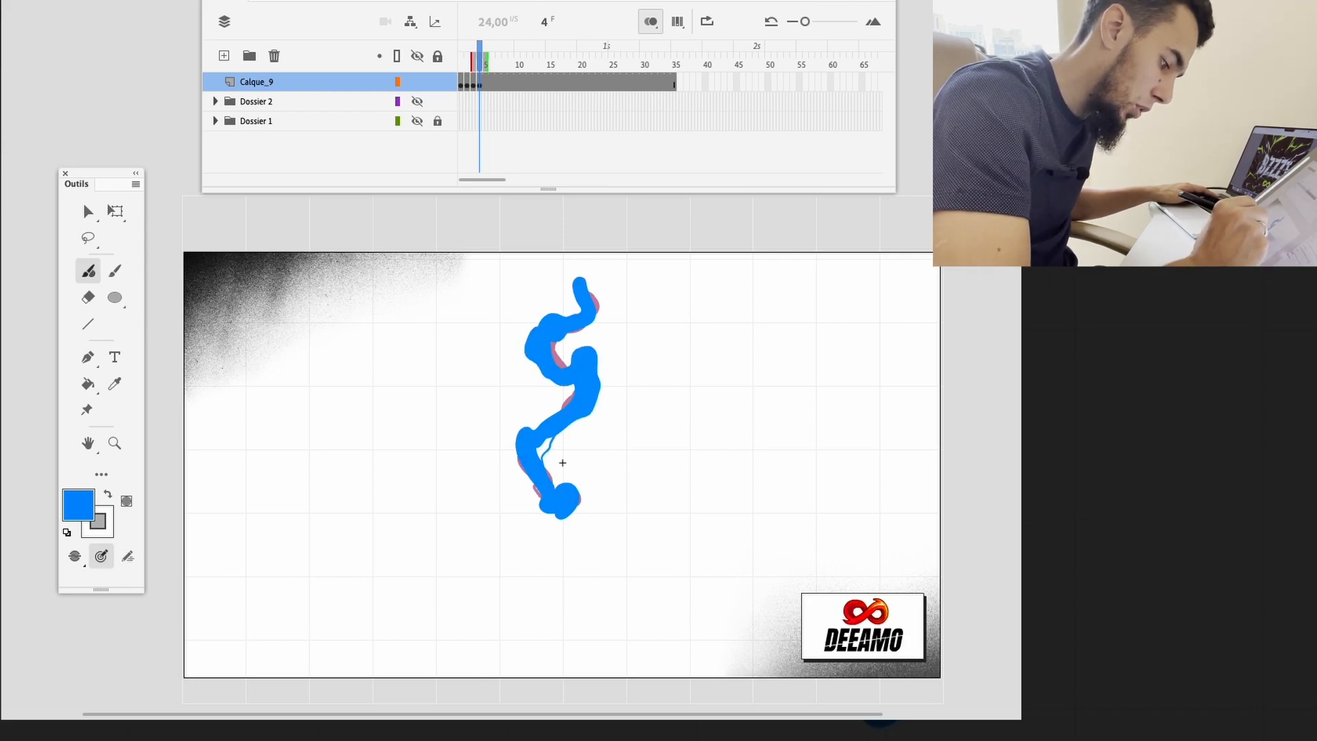
{"action": "mouse_move", "coordinate": [568, 417]}
{"action": "left_mouse_down"}
{"action": "mouse_move", "coordinate": [526, 420]}
{"action": "mouse_move", "coordinate": [546, 505]}
{"action": "left_mouse_up"}
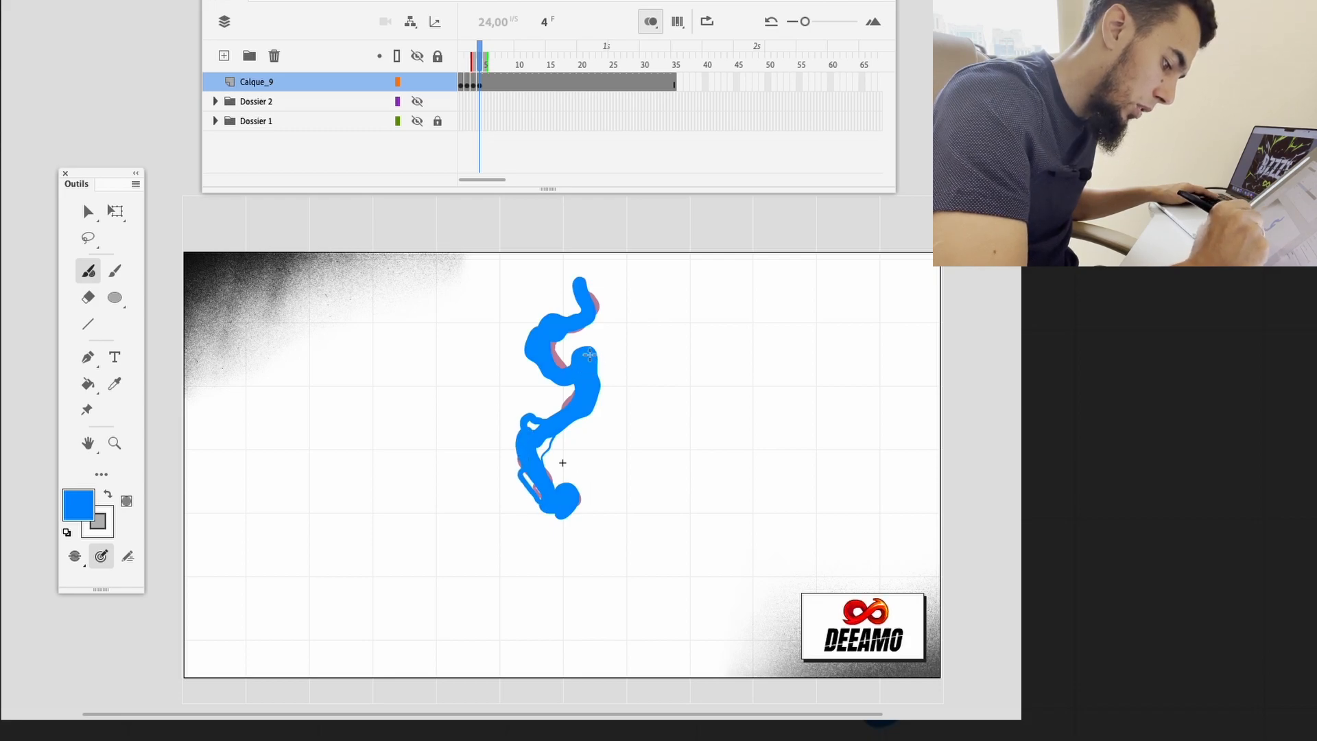
{"action": "mouse_move", "coordinate": [577, 357]}
{"action": "left_mouse_down"}
{"action": "mouse_move", "coordinate": [602, 319]}
{"action": "mouse_move", "coordinate": [578, 355]}
{"action": "mouse_move", "coordinate": [540, 359]}
{"action": "mouse_move", "coordinate": [546, 308]}
{"action": "mouse_move", "coordinate": [580, 325]}
{"action": "mouse_move", "coordinate": [586, 280]}
{"action": "left_mouse_up"}
Step: Insert a blank keyframe at frame 5 and trace a thin line through the bolt's centre with its middle and lower branches
{"action": "key", "text": "."}
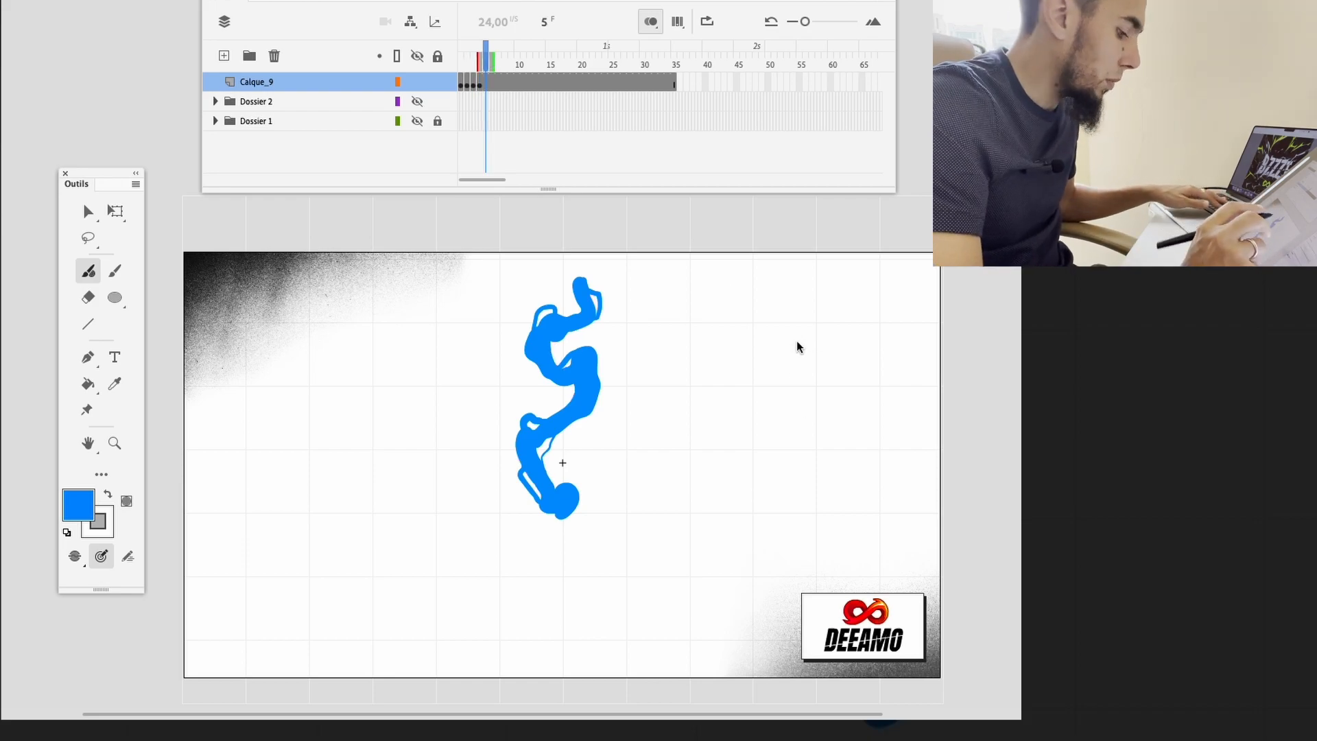
{"action": "key", "text": "F7"}
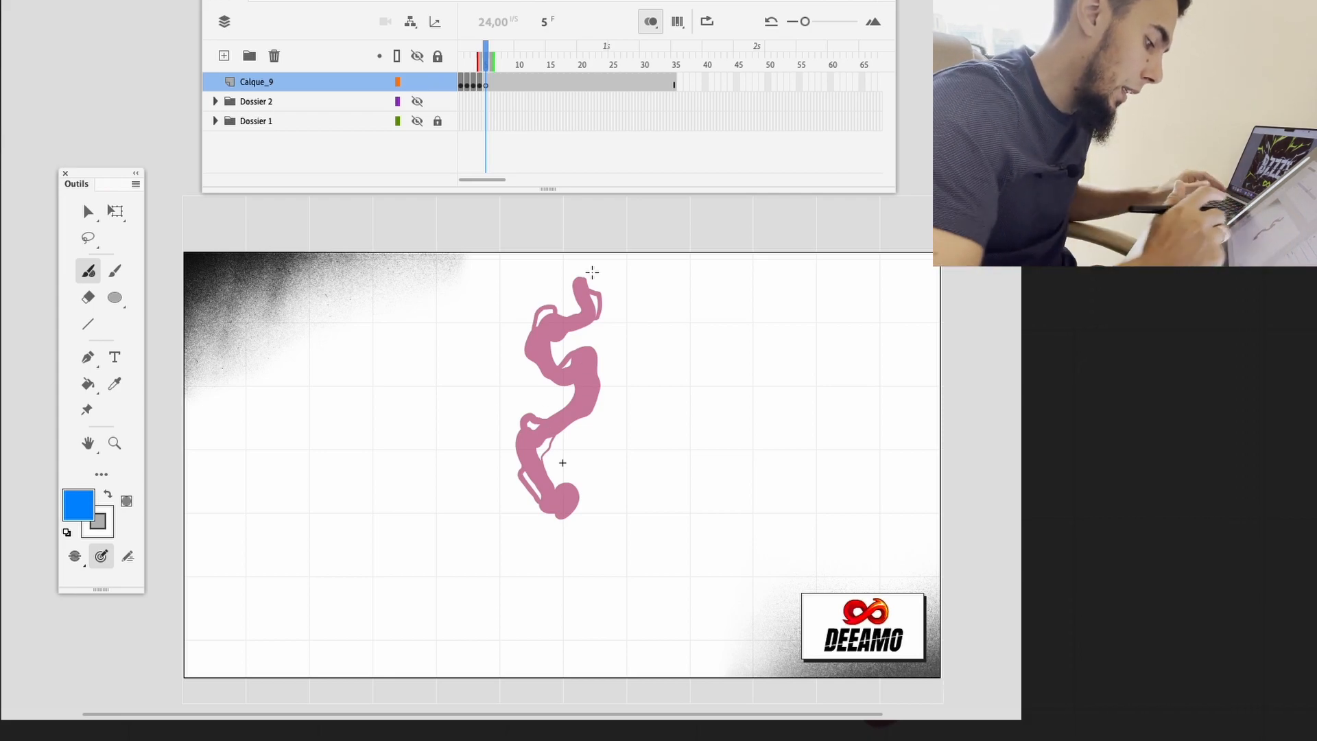
{"action": "left_click_drag", "start_coordinate": [582, 286], "coordinate": [557, 329]}
{"action": "key", "text": "ctrl+z"}
{"action": "mouse_move", "coordinate": [583, 280]}
{"action": "left_mouse_down"}
{"action": "mouse_move", "coordinate": [586, 315]}
{"action": "mouse_move", "coordinate": [537, 340]}
{"action": "mouse_move", "coordinate": [566, 383]}
{"action": "mouse_move", "coordinate": [578, 368]}
{"action": "mouse_move", "coordinate": [587, 378]}
{"action": "mouse_move", "coordinate": [579, 409]}
{"action": "mouse_move", "coordinate": [524, 455]}
{"action": "mouse_move", "coordinate": [566, 508]}
{"action": "left_mouse_up"}
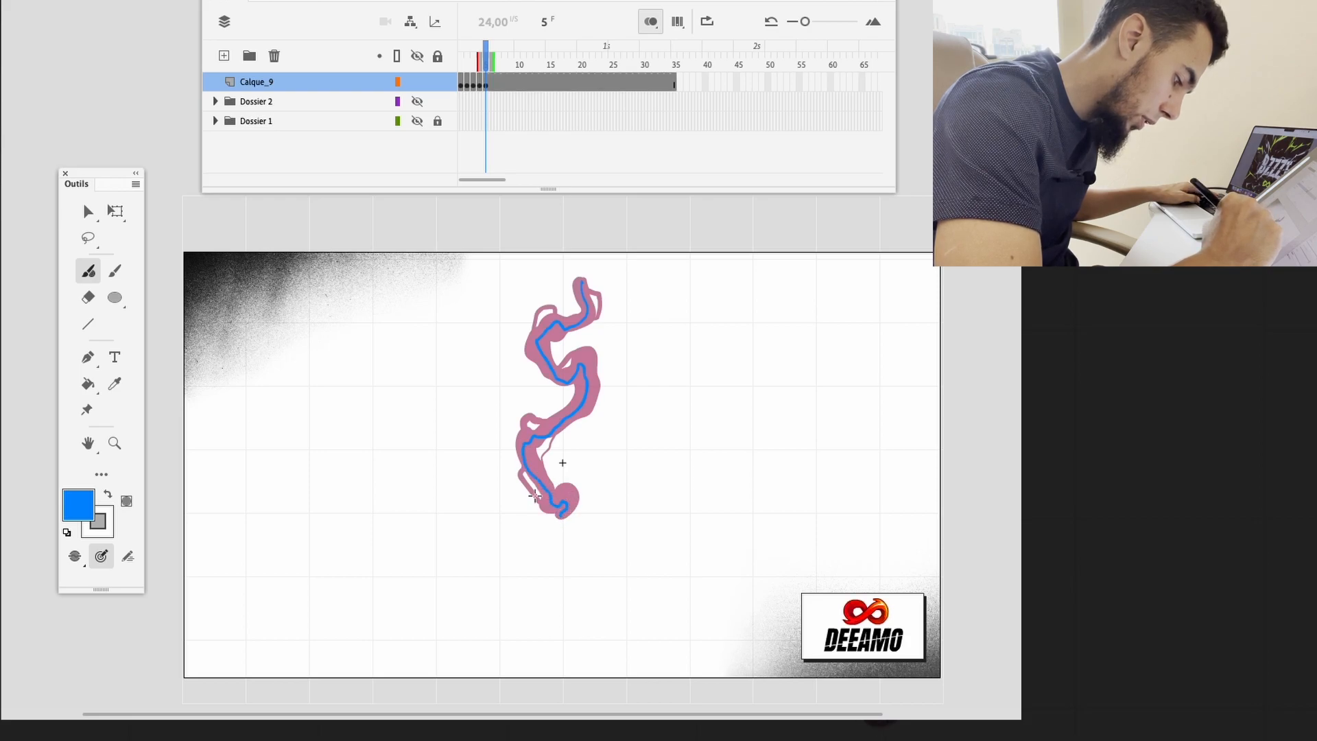
{"action": "mouse_move", "coordinate": [564, 419]}
{"action": "left_mouse_down"}
{"action": "mouse_move", "coordinate": [526, 424]}
{"action": "mouse_move", "coordinate": [532, 499]}
{"action": "mouse_move", "coordinate": [524, 467]}
{"action": "mouse_move", "coordinate": [524, 482]}
{"action": "mouse_move", "coordinate": [553, 504]}
{"action": "mouse_move", "coordinate": [539, 460]}
{"action": "left_mouse_up"}
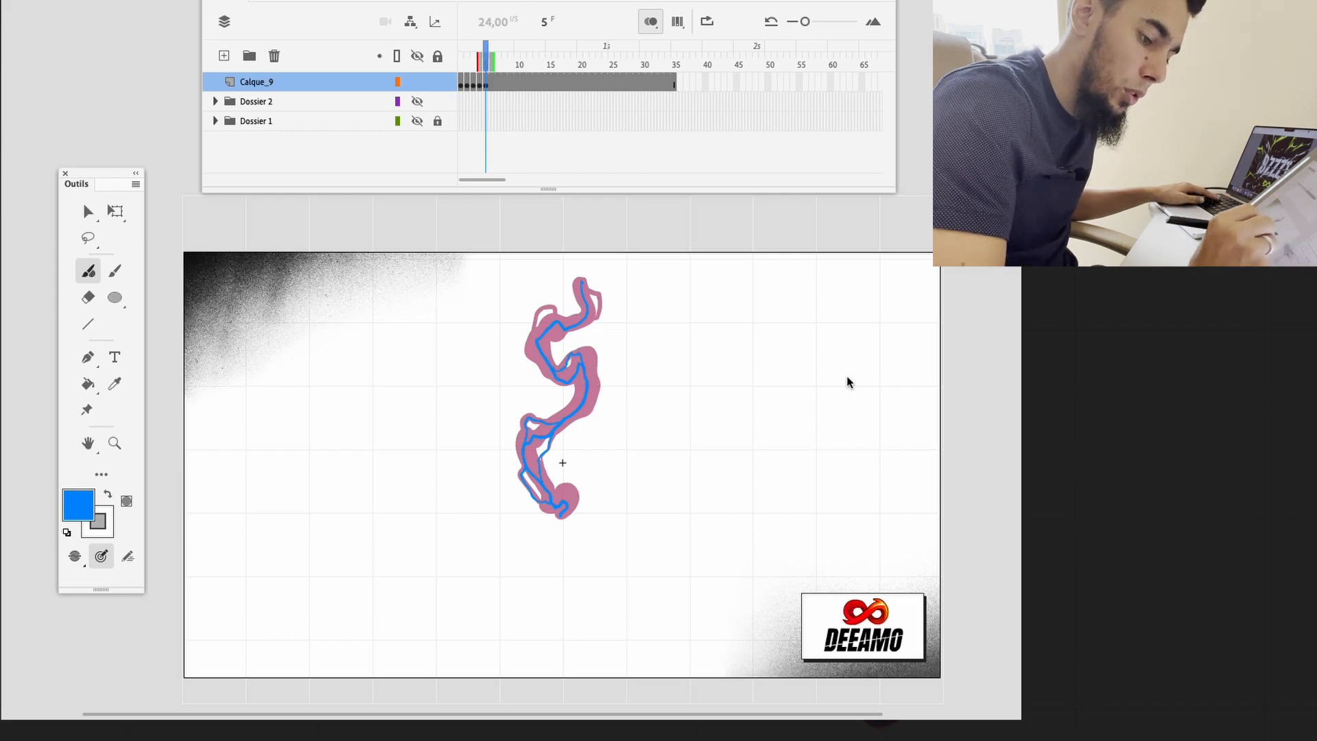
Step: Trace the upper-left side branch of the bolt on frame 5 up close and undo the stray strokes beside it
{"action": "left_click_drag", "start_coordinate": [699, 235], "coordinate": [473, 515]}
{"action": "mouse_move", "coordinate": [677, 414]}
{"action": "left_mouse_down"}
{"action": "mouse_move", "coordinate": [745, 403]}
{"action": "mouse_move", "coordinate": [737, 474]}
{"action": "left_mouse_up"}
{"action": "key", "text": "super+z"}
{"action": "key", "text": "super+z"}
{"action": "mouse_move", "coordinate": [612, 410]}
{"action": "left_mouse_down"}
{"action": "mouse_move", "coordinate": [646, 389]}
{"action": "mouse_move", "coordinate": [705, 399]}
{"action": "left_mouse_up"}
{"action": "left_click_drag", "start_coordinate": [907, 319], "coordinate": [879, 435]}
{"action": "key", "text": "super+z"}
{"action": "left_click_drag", "start_coordinate": [775, 274], "coordinate": [798, 396]}
{"action": "mouse_move", "coordinate": [589, 449]}
{"action": "left_mouse_down"}
{"action": "mouse_move", "coordinate": [587, 393]}
{"action": "mouse_move", "coordinate": [610, 360]}
{"action": "mouse_move", "coordinate": [650, 394]}
{"action": "left_mouse_up"}
{"action": "left_click_drag", "start_coordinate": [781, 449], "coordinate": [824, 446]}
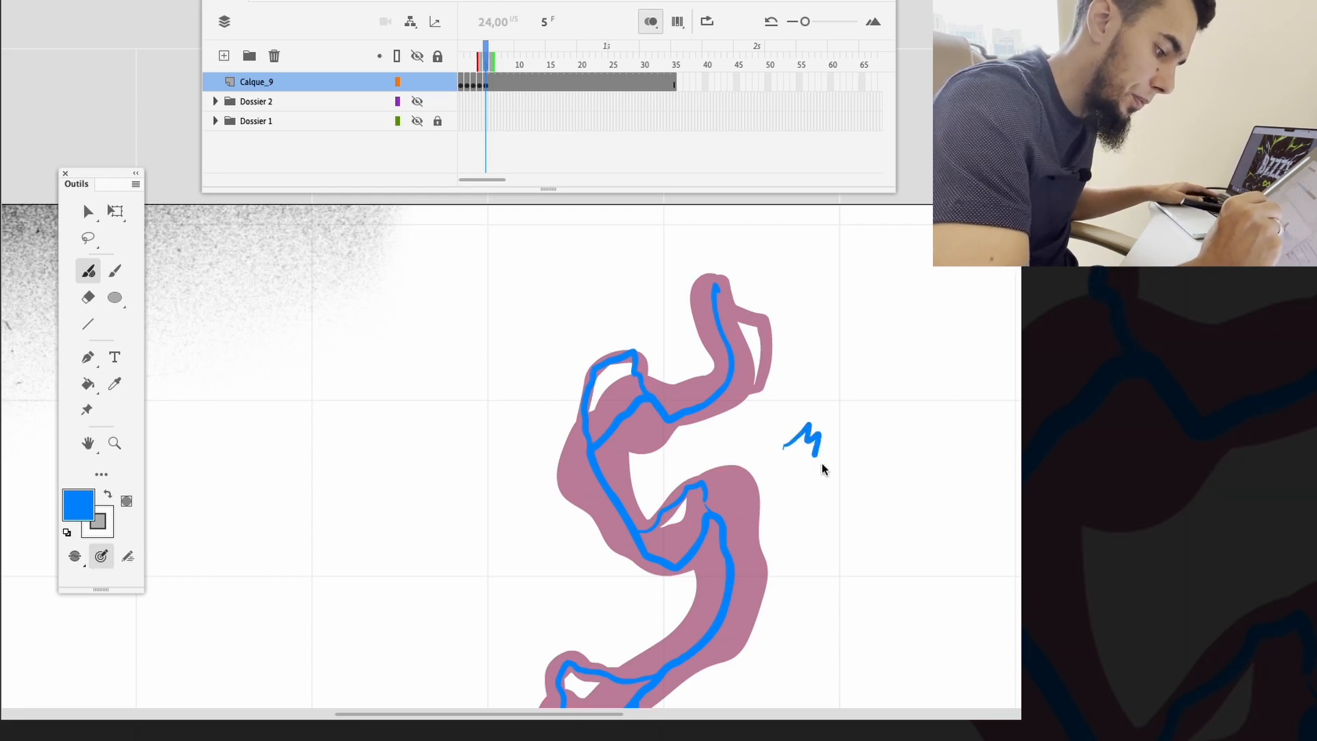
{"action": "key", "text": "super+z"}
{"action": "key", "text": "super+z"}
Step: Rework the upper-left branch on frame 5 with small breaks and trace the upper-right branch as a thin broken line
{"action": "mouse_move", "coordinate": [647, 396]}
{"action": "left_mouse_down"}
{"action": "mouse_move", "coordinate": [643, 382]}
{"action": "mouse_move", "coordinate": [593, 375]}
{"action": "mouse_move", "coordinate": [595, 387]}
{"action": "left_mouse_up"}
{"action": "left_click_drag", "start_coordinate": [591, 398], "coordinate": [588, 449]}
{"action": "mouse_move", "coordinate": [702, 425]}
{"action": "left_mouse_down"}
{"action": "mouse_move", "coordinate": [733, 370]}
{"action": "mouse_move", "coordinate": [781, 338]}
{"action": "left_mouse_up"}
{"action": "mouse_move", "coordinate": [753, 242]}
{"action": "left_mouse_down"}
{"action": "mouse_move", "coordinate": [792, 271]}
{"action": "mouse_move", "coordinate": [792, 333]}
{"action": "left_mouse_up"}
{"action": "scroll", "coordinate": [862, 356], "scroll_direction": "right", "scroll_amount": 2}
{"action": "mouse_move", "coordinate": [842, 396]}
{"action": "left_mouse_down"}
{"action": "mouse_move", "coordinate": [878, 358]}
{"action": "mouse_move", "coordinate": [872, 314]}
{"action": "mouse_move", "coordinate": [905, 290]}
{"action": "mouse_move", "coordinate": [941, 299]}
{"action": "mouse_move", "coordinate": [974, 349]}
{"action": "mouse_move", "coordinate": [938, 422]}
{"action": "left_mouse_up"}
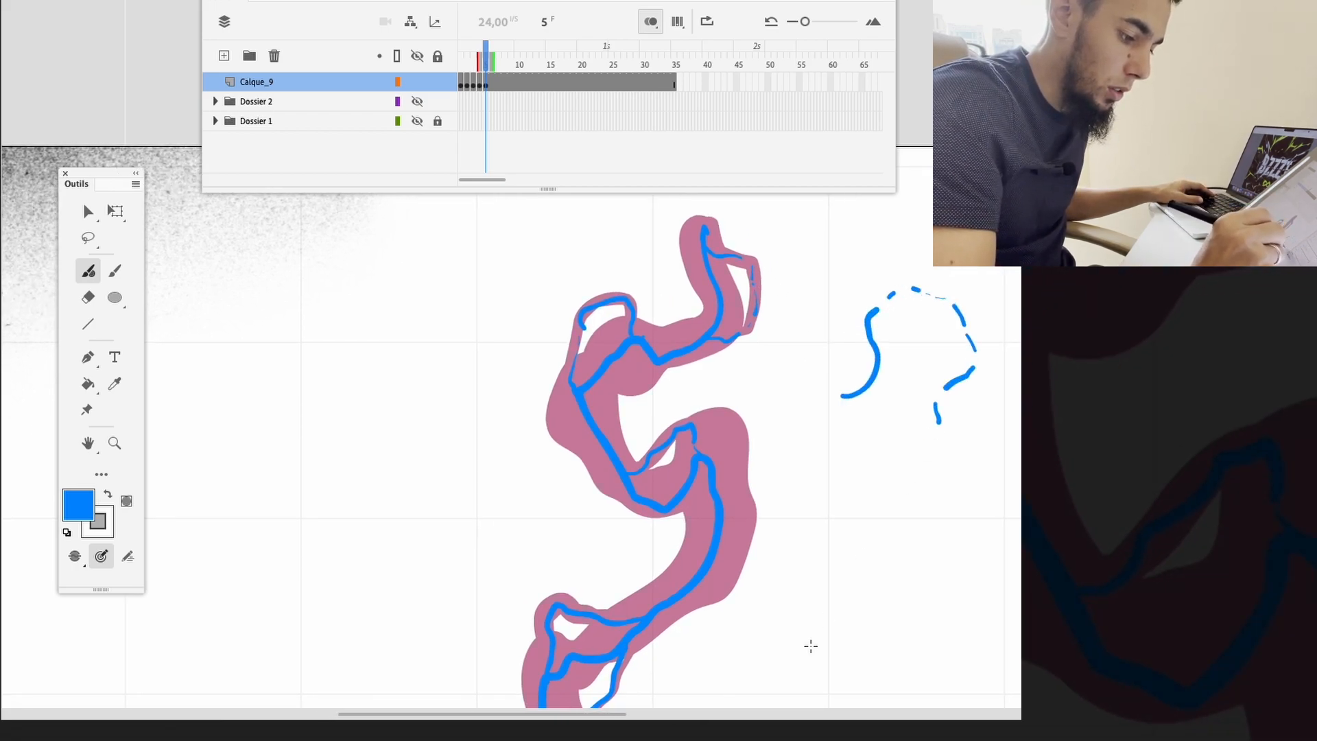
{"action": "left_click_drag", "start_coordinate": [994, 276], "coordinate": [821, 469]}
{"action": "key", "text": "Delete"}
Step: Hold the frame 5 drawing through frame 6 and insert a blank keyframe at frame 7
{"action": "mouse_move", "coordinate": [759, 527]}
{"action": "left_mouse_down"}
{"action": "mouse_move", "coordinate": [833, 344]}
{"action": "mouse_move", "coordinate": [830, 306]}
{"action": "left_mouse_up"}
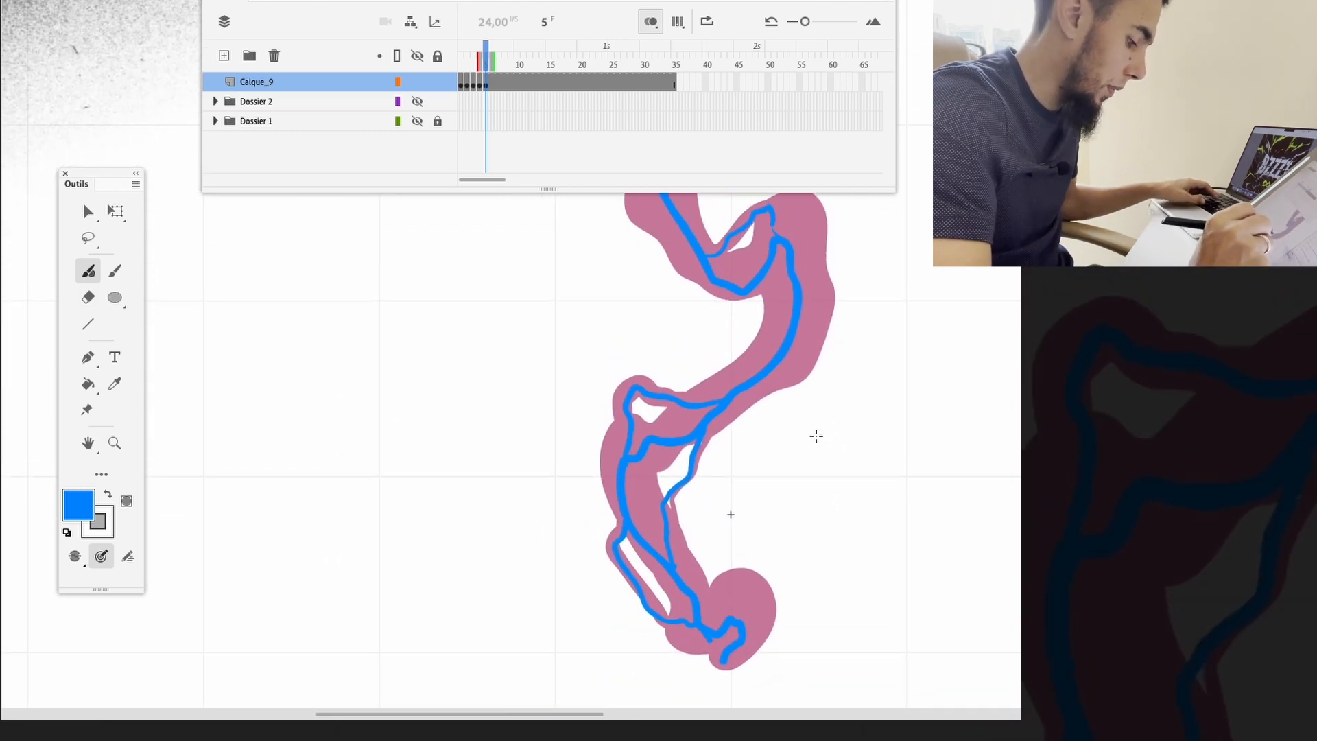
{"action": "key", "text": "period"}
{"action": "key", "text": "period"}
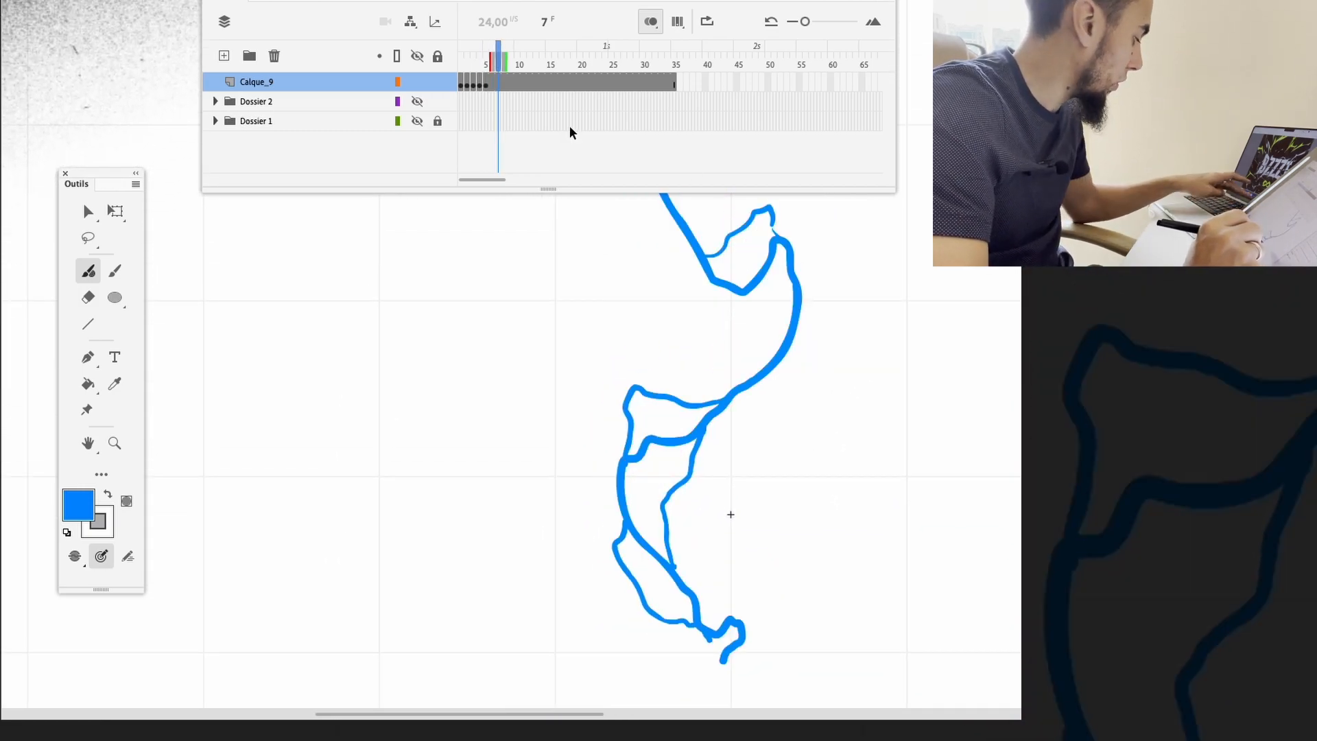
{"action": "key", "text": "F7"}
Step: Step backward and forward through the frames up to frame 7 to review the lightning animation
{"action": "key", "text": "comma"}
{"action": "key", "text": "comma"}
{"action": "key", "text": "comma"}
{"action": "key", "text": "comma"}
{"action": "key", "text": "comma"}
{"action": "key", "text": "comma"}
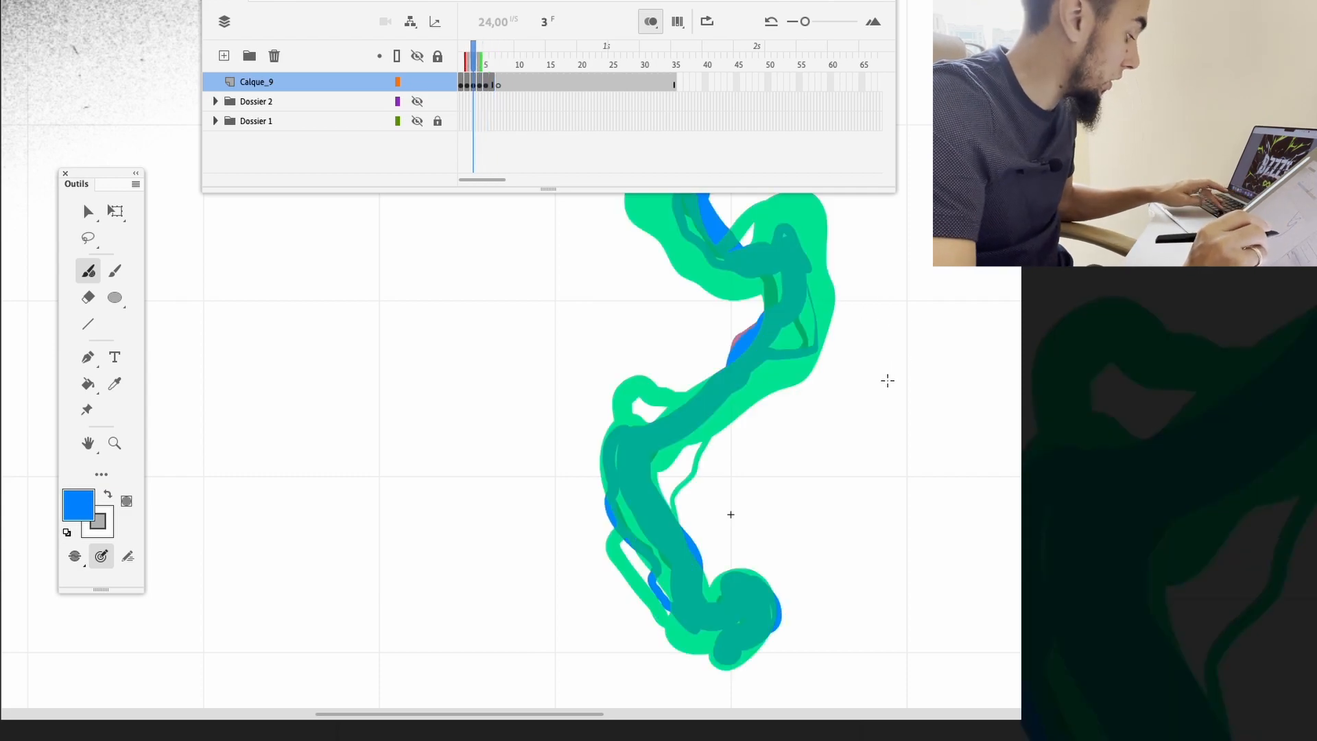
{"action": "key", "text": "period"}
{"action": "key", "text": "period"}
{"action": "key", "text": "period"}
{"action": "key", "text": "period"}
{"action": "key", "text": "period"}
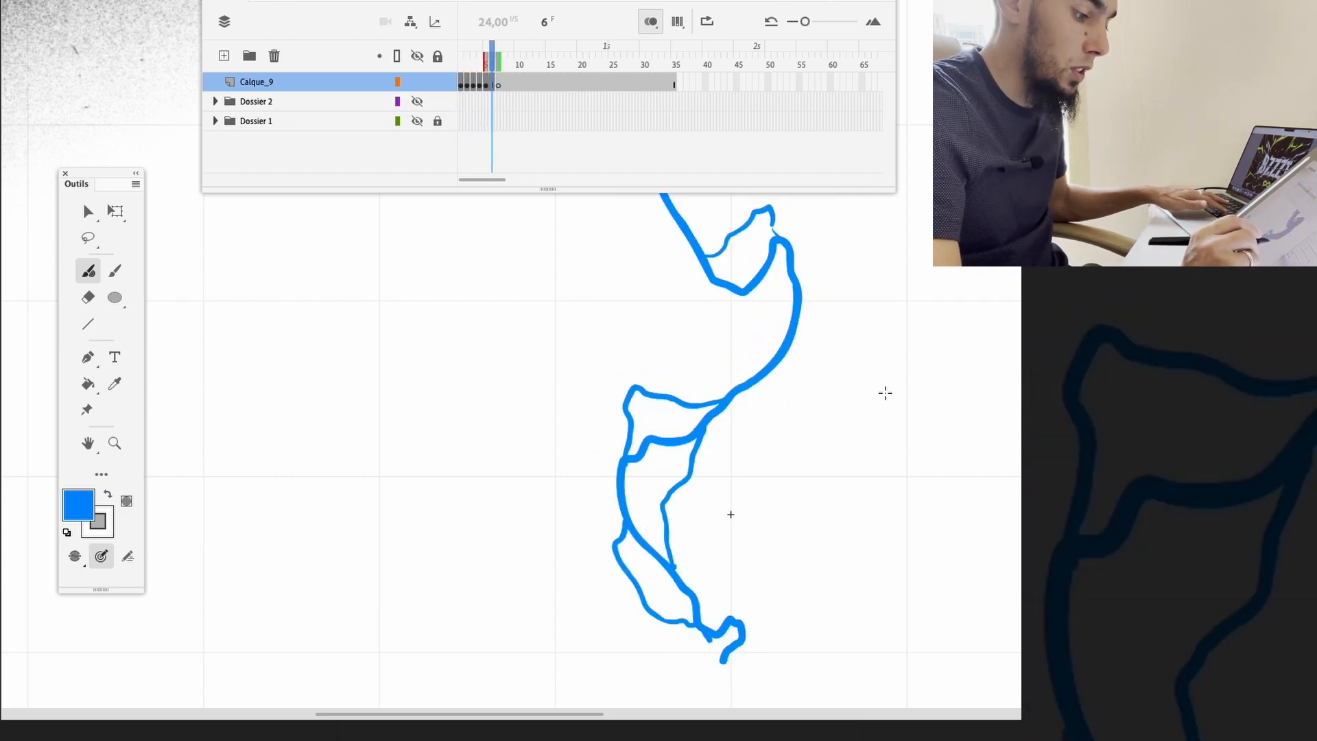
{"action": "key", "text": "period"}
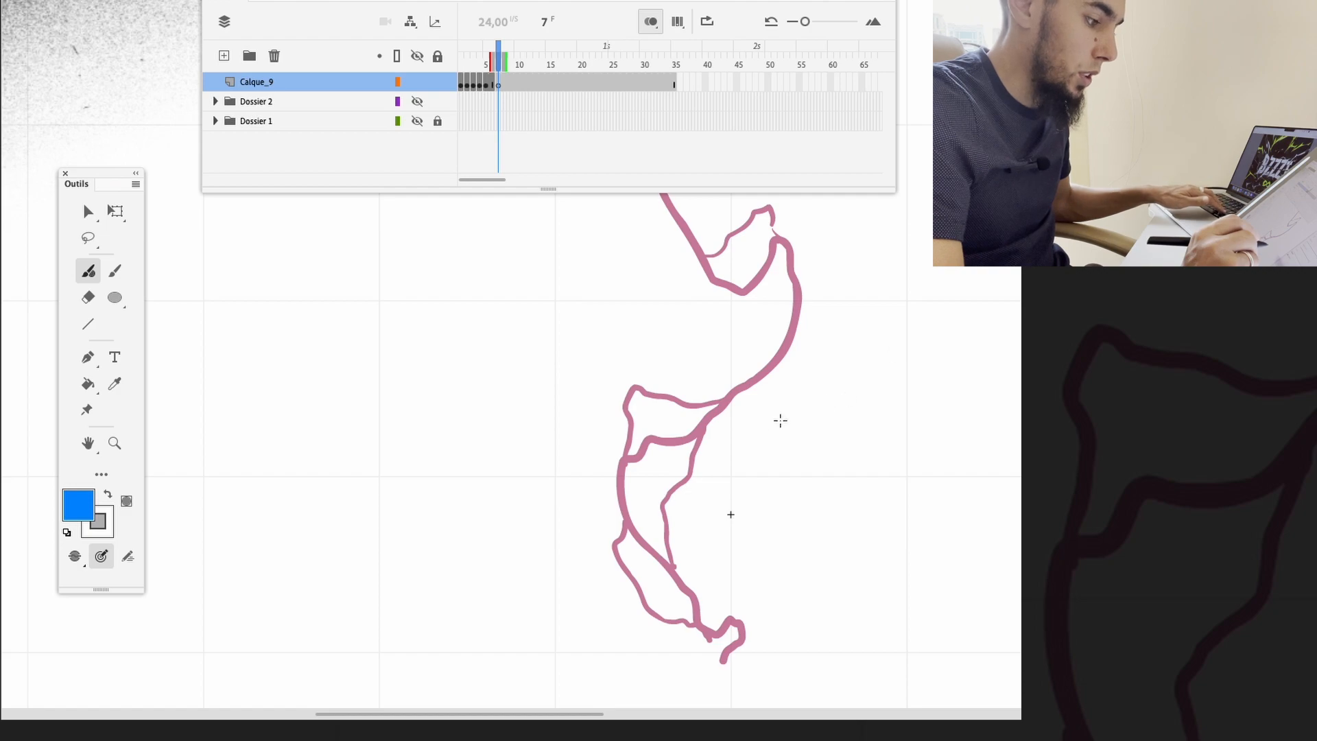
Step: Trace the bolt's main line on frame 7 from the lower end upward, slightly thinner than the onion-skinned line
{"action": "scroll", "coordinate": [791, 416], "scroll_direction": "down", "scroll_amount": 2}
{"action": "left_click_drag", "start_coordinate": [740, 625], "coordinate": [760, 607]}
{"action": "key", "text": "ctrl+z"}
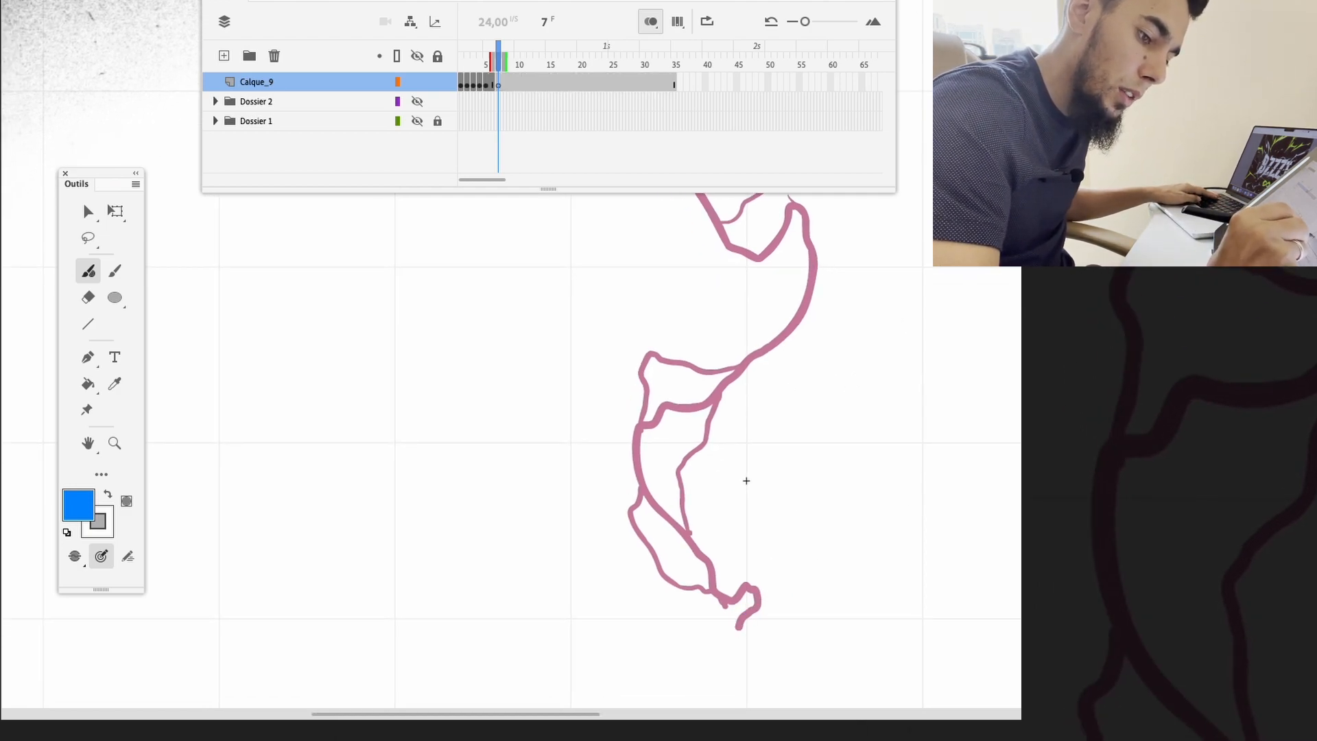
{"action": "mouse_move", "coordinate": [740, 624]}
{"action": "left_mouse_down"}
{"action": "mouse_move", "coordinate": [753, 587]}
{"action": "mouse_move", "coordinate": [728, 598]}
{"action": "mouse_move", "coordinate": [713, 585]}
{"action": "mouse_move", "coordinate": [710, 563]}
{"action": "mouse_move", "coordinate": [659, 507]}
{"action": "mouse_move", "coordinate": [637, 447]}
{"action": "mouse_move", "coordinate": [638, 426]}
{"action": "mouse_move", "coordinate": [663, 411]}
{"action": "mouse_move", "coordinate": [716, 400]}
{"action": "mouse_move", "coordinate": [804, 298]}
{"action": "mouse_move", "coordinate": [805, 220]}
{"action": "mouse_move", "coordinate": [778, 247]}
{"action": "mouse_move", "coordinate": [732, 240]}
{"action": "left_mouse_up"}
{"action": "key", "text": "ctrl+z"}
{"action": "left_click_drag", "start_coordinate": [752, 215], "coordinate": [767, 450]}
{"action": "mouse_move", "coordinate": [741, 480]}
{"action": "left_mouse_down"}
{"action": "mouse_move", "coordinate": [686, 377]}
{"action": "mouse_move", "coordinate": [740, 324]}
{"action": "mouse_move", "coordinate": [756, 332]}
{"action": "mouse_move", "coordinate": [823, 300]}
{"action": "left_mouse_up"}
{"action": "mouse_move", "coordinate": [763, 341]}
{"action": "left_mouse_down"}
{"action": "mouse_move", "coordinate": [802, 328]}
{"action": "mouse_move", "coordinate": [811, 211]}
{"action": "left_mouse_up"}
{"action": "left_click_drag", "start_coordinate": [838, 455], "coordinate": [877, 246]}
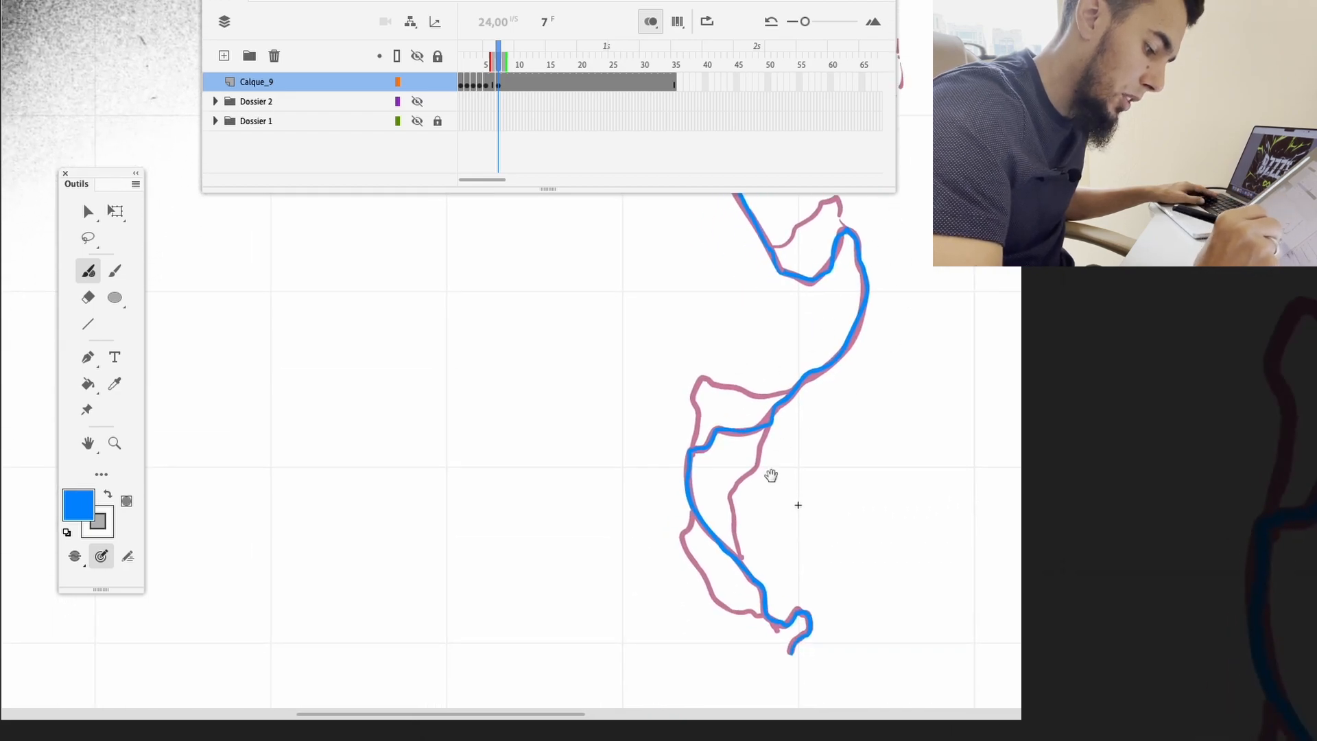
Step: Trace the bolt's side branches on frame 7 as thin, broken strokes
{"action": "left_click_drag", "start_coordinate": [770, 470], "coordinate": [758, 418]}
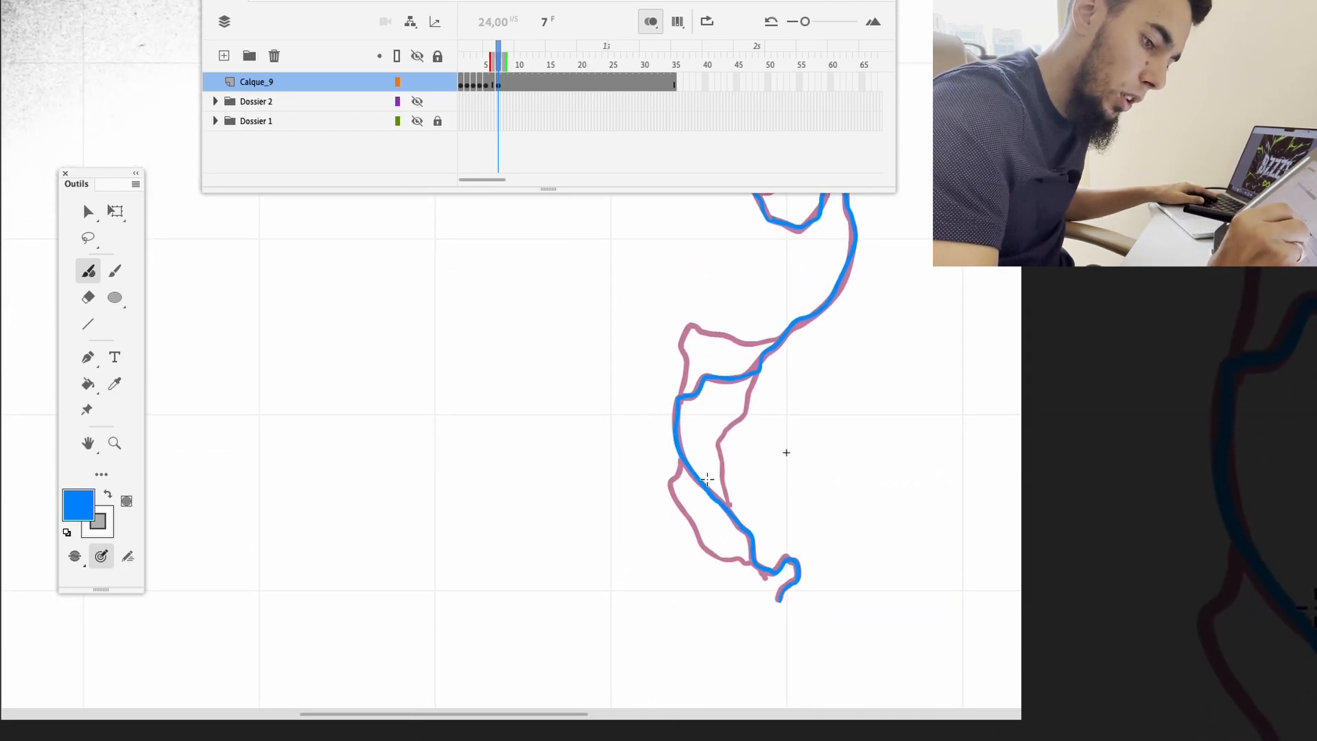
{"action": "mouse_move", "coordinate": [691, 522]}
{"action": "left_mouse_down"}
{"action": "mouse_move", "coordinate": [731, 567]}
{"action": "mouse_move", "coordinate": [762, 556]}
{"action": "left_mouse_up"}
{"action": "mouse_move", "coordinate": [732, 514]}
{"action": "left_mouse_down"}
{"action": "mouse_move", "coordinate": [751, 540]}
{"action": "mouse_move", "coordinate": [750, 453]}
{"action": "mouse_move", "coordinate": [766, 432]}
{"action": "mouse_move", "coordinate": [710, 350]}
{"action": "mouse_move", "coordinate": [799, 367]}
{"action": "left_mouse_up"}
{"action": "mouse_move", "coordinate": [789, 212]}
{"action": "left_mouse_down"}
{"action": "mouse_move", "coordinate": [755, 409]}
{"action": "mouse_move", "coordinate": [814, 393]}
{"action": "left_mouse_up"}
{"action": "left_click_drag", "start_coordinate": [748, 309], "coordinate": [778, 352]}
{"action": "mouse_move", "coordinate": [721, 373]}
{"action": "left_mouse_down"}
{"action": "mouse_move", "coordinate": [732, 331]}
{"action": "mouse_move", "coordinate": [783, 326]}
{"action": "mouse_move", "coordinate": [820, 359]}
{"action": "left_mouse_up"}
{"action": "left_click_drag", "start_coordinate": [854, 360], "coordinate": [903, 336]}
{"action": "left_click_drag", "start_coordinate": [850, 264], "coordinate": [904, 300]}
{"action": "left_click_drag", "start_coordinate": [875, 253], "coordinate": [859, 210]}
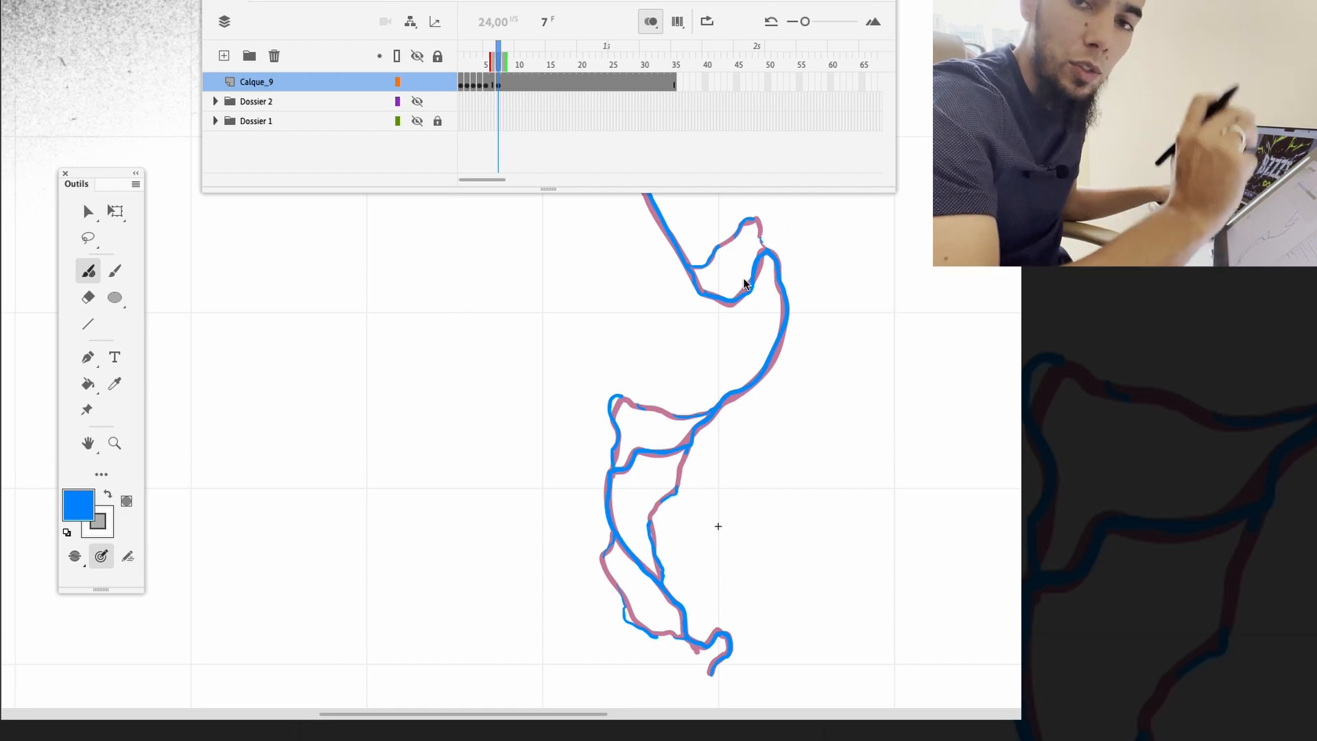
Step: Hold the frame 7 drawing through frame 8 and insert a blank keyframe at frame 9
{"action": "left_click_drag", "start_coordinate": [823, 380], "coordinate": [783, 376]}
{"action": "key", "text": "period"}
{"action": "key", "text": "period"}
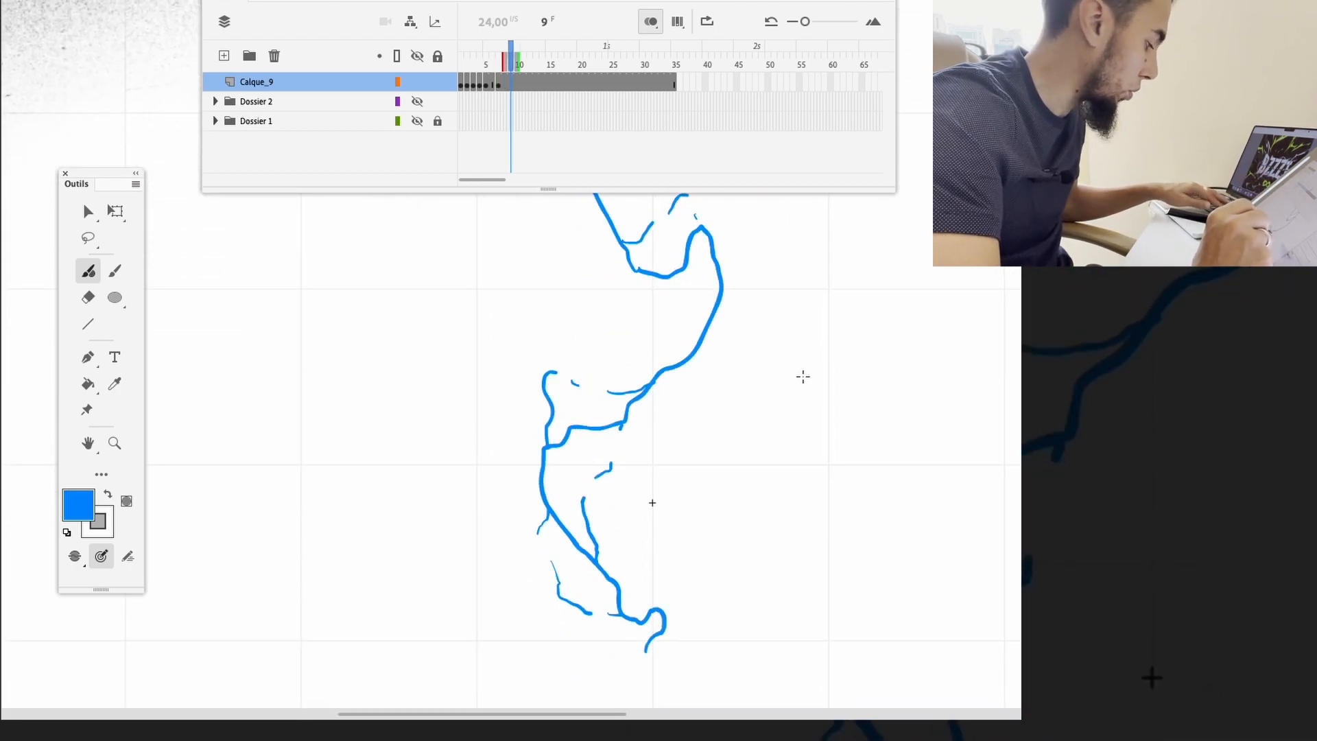
{"action": "key", "text": "F7"}
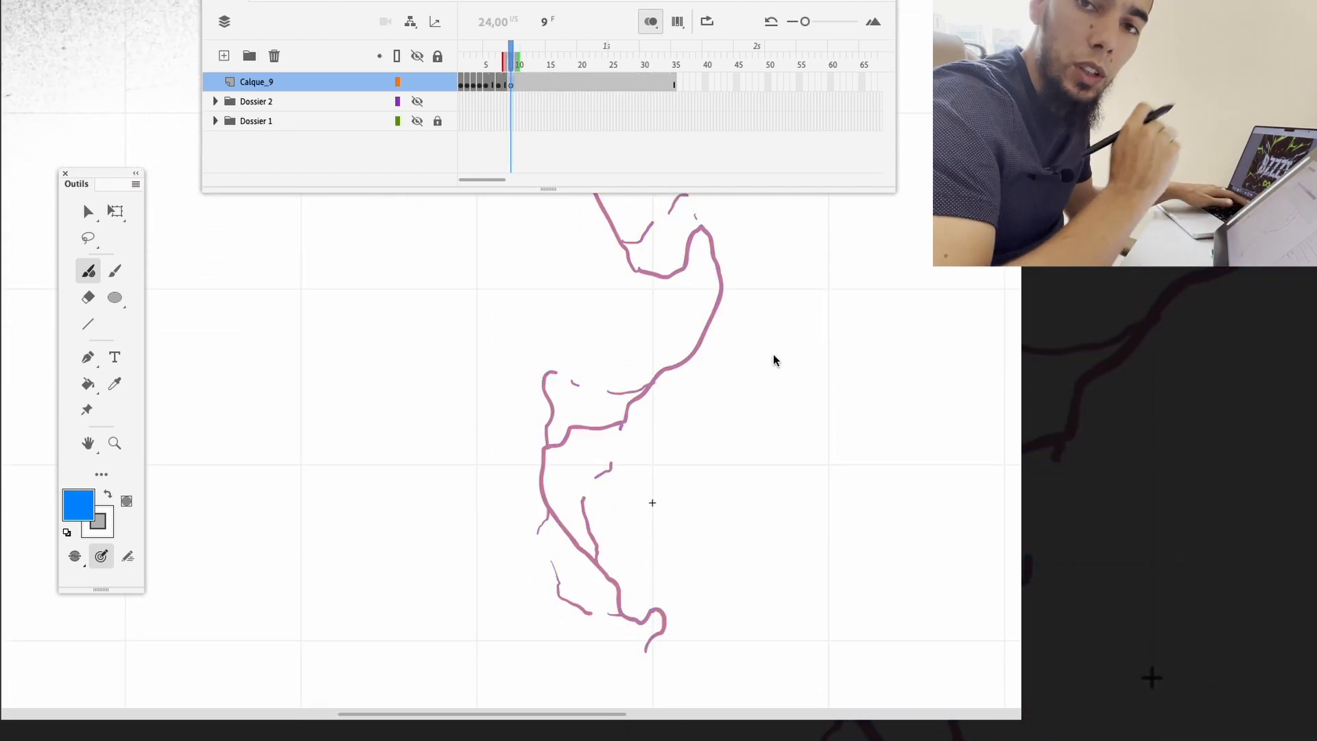
Step: Trace the lower end of the bolt and its lower side branch on frame 9, slightly thinner than the onion-skinned line
{"action": "mouse_move", "coordinate": [671, 525]}
{"action": "left_mouse_down"}
{"action": "mouse_move", "coordinate": [717, 496]}
{"action": "mouse_move", "coordinate": [738, 660]}
{"action": "left_mouse_up"}
{"action": "mouse_move", "coordinate": [831, 354]}
{"action": "left_mouse_down"}
{"action": "mouse_move", "coordinate": [794, 464]}
{"action": "mouse_move", "coordinate": [765, 446]}
{"action": "mouse_move", "coordinate": [794, 309]}
{"action": "mouse_move", "coordinate": [823, 420]}
{"action": "mouse_move", "coordinate": [784, 333]}
{"action": "left_mouse_up"}
{"action": "mouse_move", "coordinate": [613, 315]}
{"action": "left_mouse_down"}
{"action": "mouse_move", "coordinate": [584, 337]}
{"action": "mouse_move", "coordinate": [647, 462]}
{"action": "left_mouse_up"}
{"action": "key", "text": "ctrl+z"}
{"action": "mouse_move", "coordinate": [680, 319]}
{"action": "left_mouse_down"}
{"action": "mouse_move", "coordinate": [731, 345]}
{"action": "mouse_move", "coordinate": [768, 294]}
{"action": "left_mouse_up"}
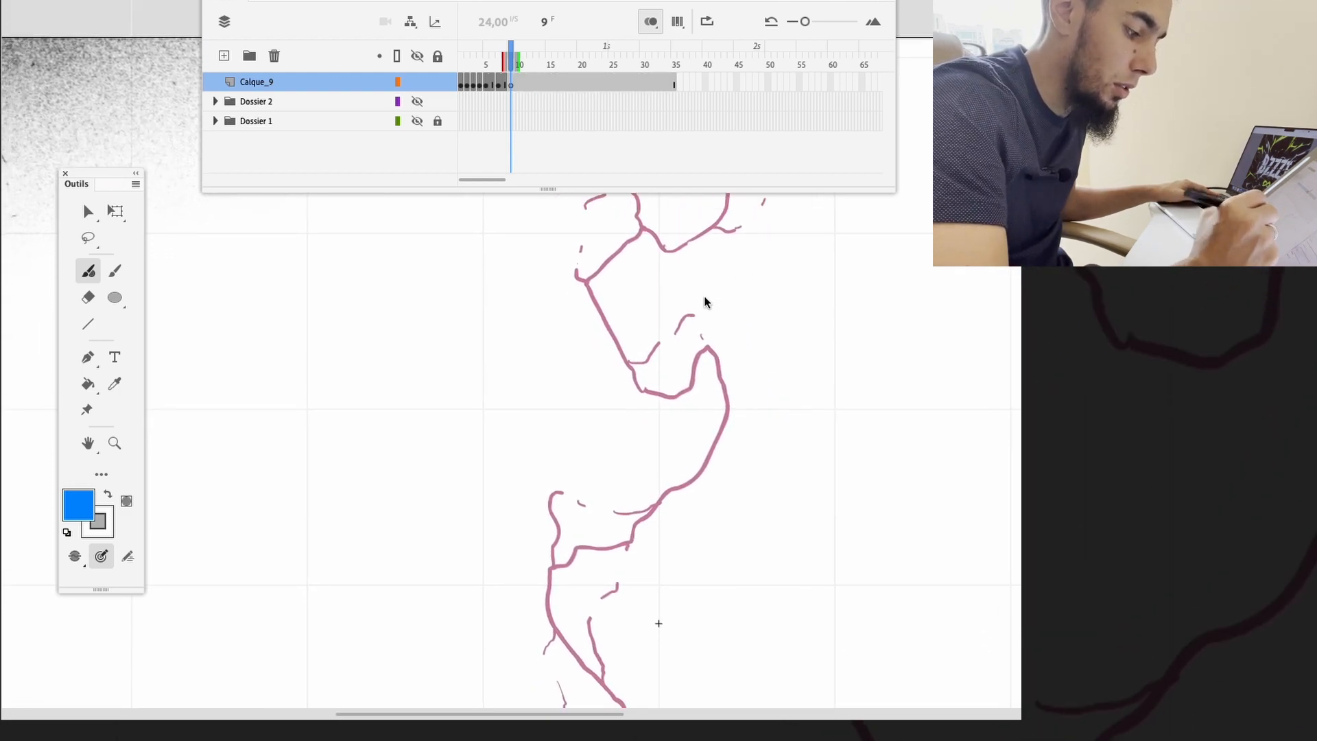
{"action": "left_click_drag", "start_coordinate": [756, 438], "coordinate": [708, 317]}
{"action": "mouse_move", "coordinate": [687, 525]}
{"action": "left_mouse_down"}
{"action": "mouse_move", "coordinate": [687, 445]}
{"action": "mouse_move", "coordinate": [714, 478]}
{"action": "left_mouse_up"}
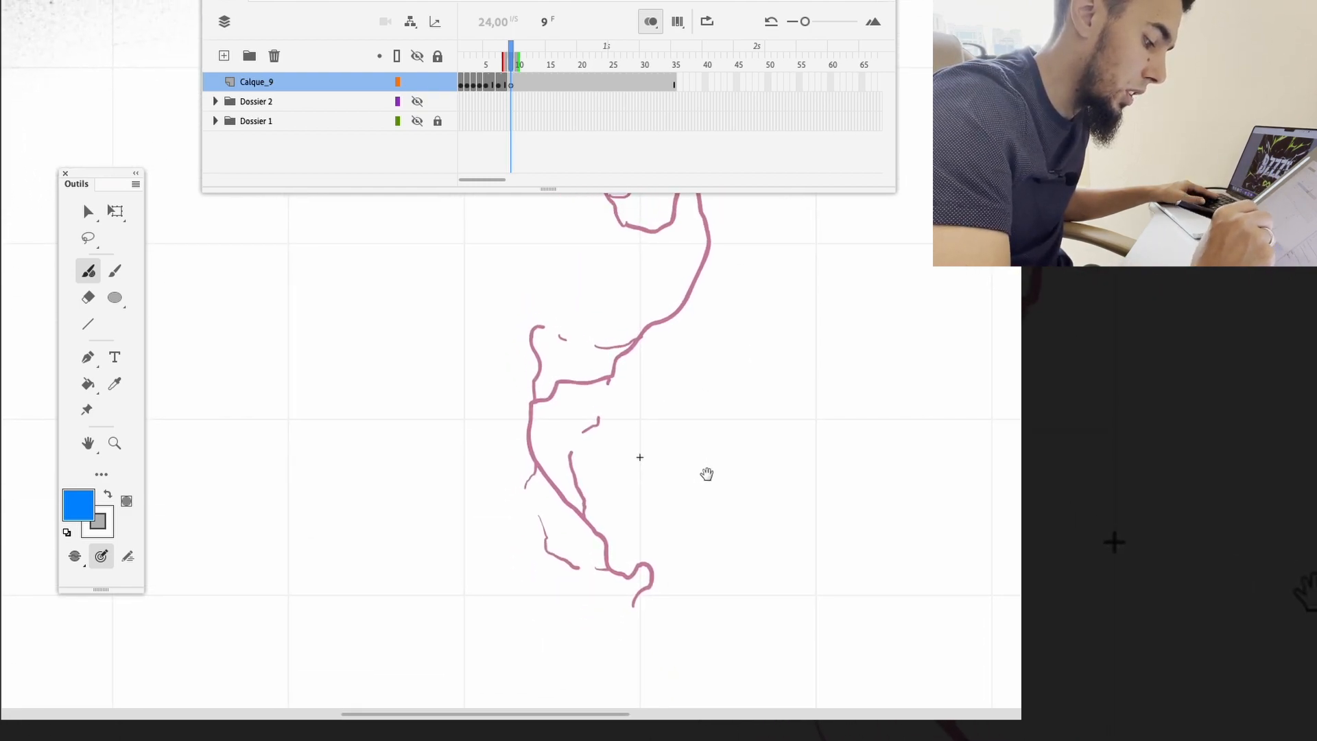
{"action": "left_click_drag", "start_coordinate": [634, 608], "coordinate": [648, 581]}
{"action": "key", "text": "ctrl+z"}
{"action": "left_click_drag", "start_coordinate": [549, 552], "coordinate": [546, 533]}
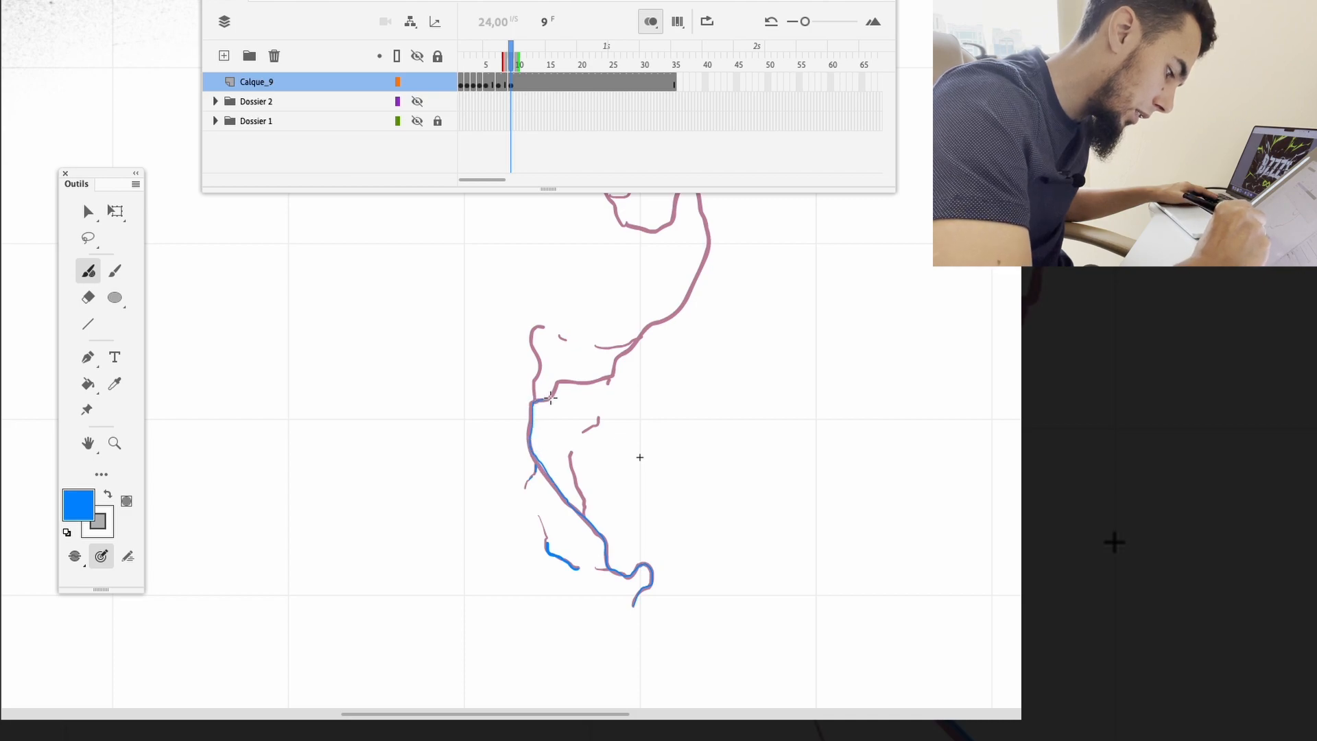
Step: Continue tracing the bolt on frame 9 upward through its middle bend and side branches with thin strokes
{"action": "left_click_drag", "start_coordinate": [578, 380], "coordinate": [707, 233]}
{"action": "scroll", "coordinate": [638, 457], "scroll_direction": "up", "scroll_amount": 5}
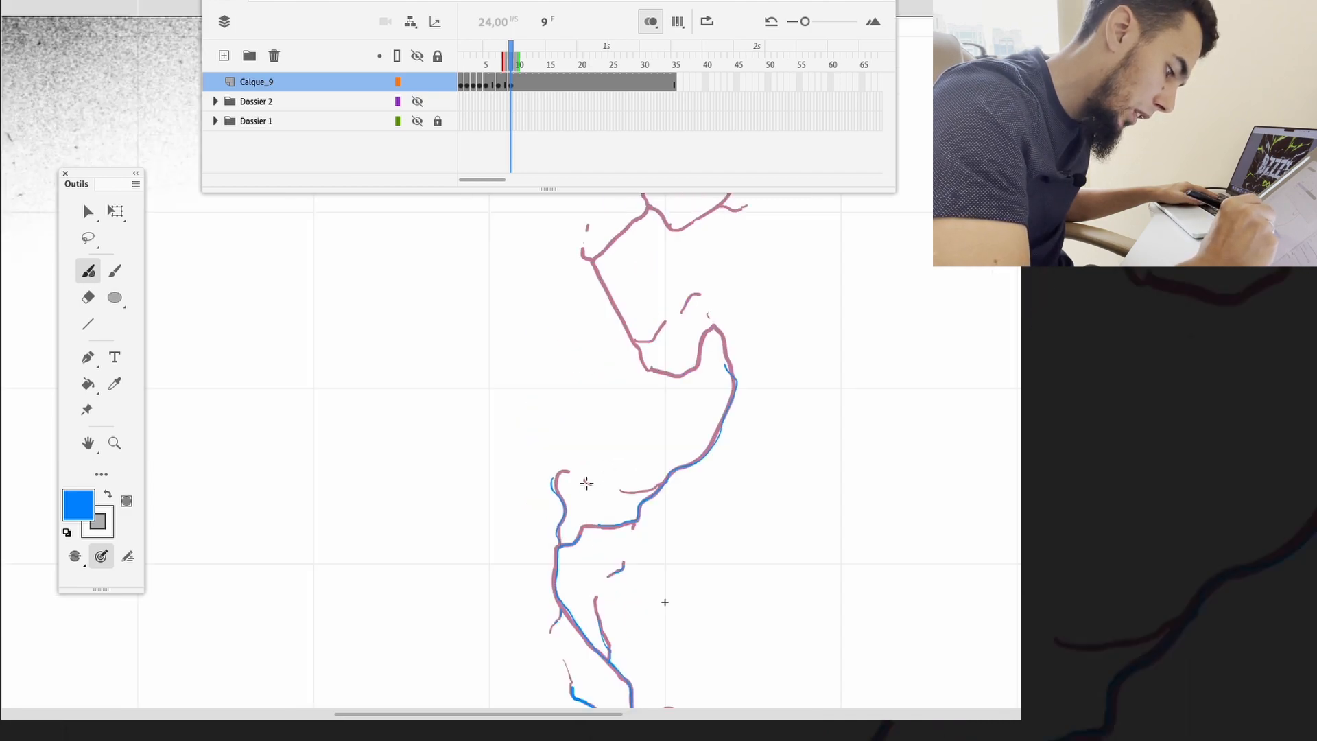
{"action": "left_click_drag", "start_coordinate": [597, 604], "coordinate": [663, 558]}
{"action": "left_click_drag", "start_coordinate": [600, 437], "coordinate": [594, 409]}
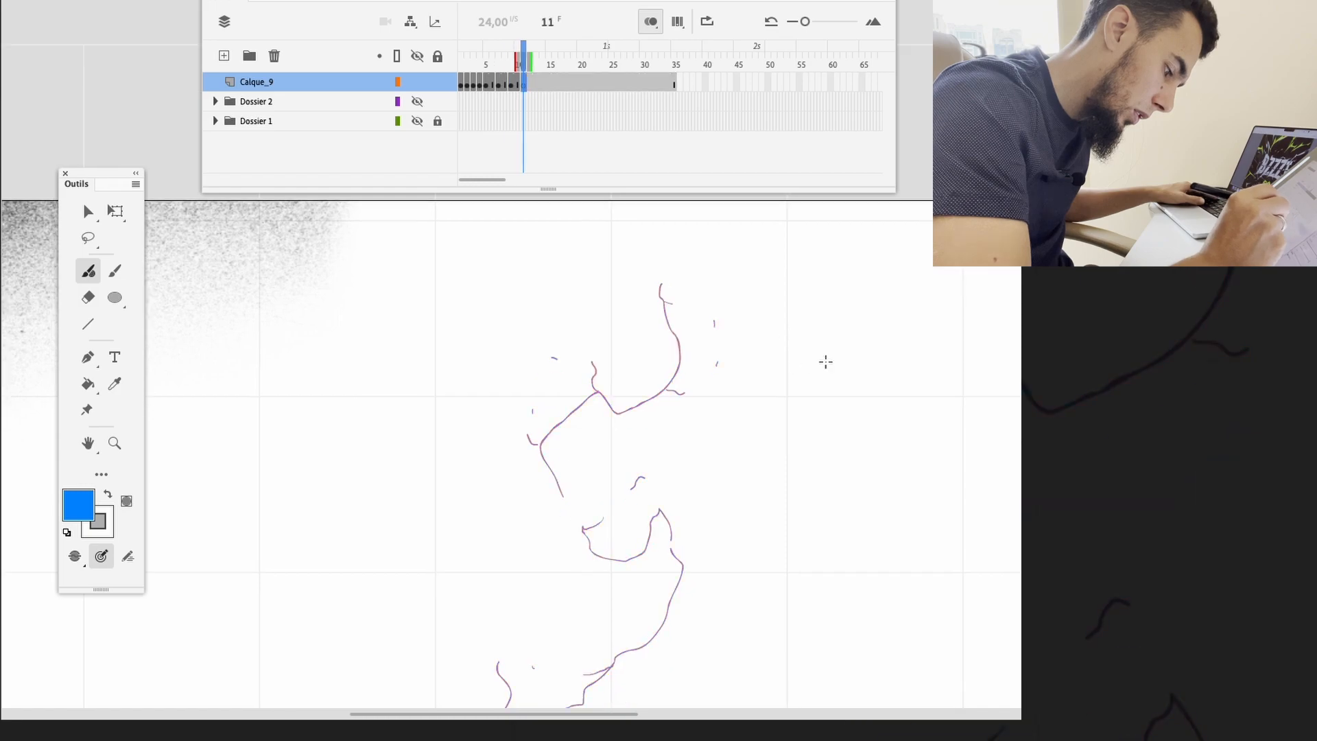
Step: Trace the lower half of the bolt on frame 11 as thin, broken line segments
{"action": "mouse_move", "coordinate": [758, 620]}
{"action": "left_mouse_down"}
{"action": "mouse_move", "coordinate": [722, 602]}
{"action": "mouse_move", "coordinate": [752, 592]}
{"action": "left_mouse_up"}
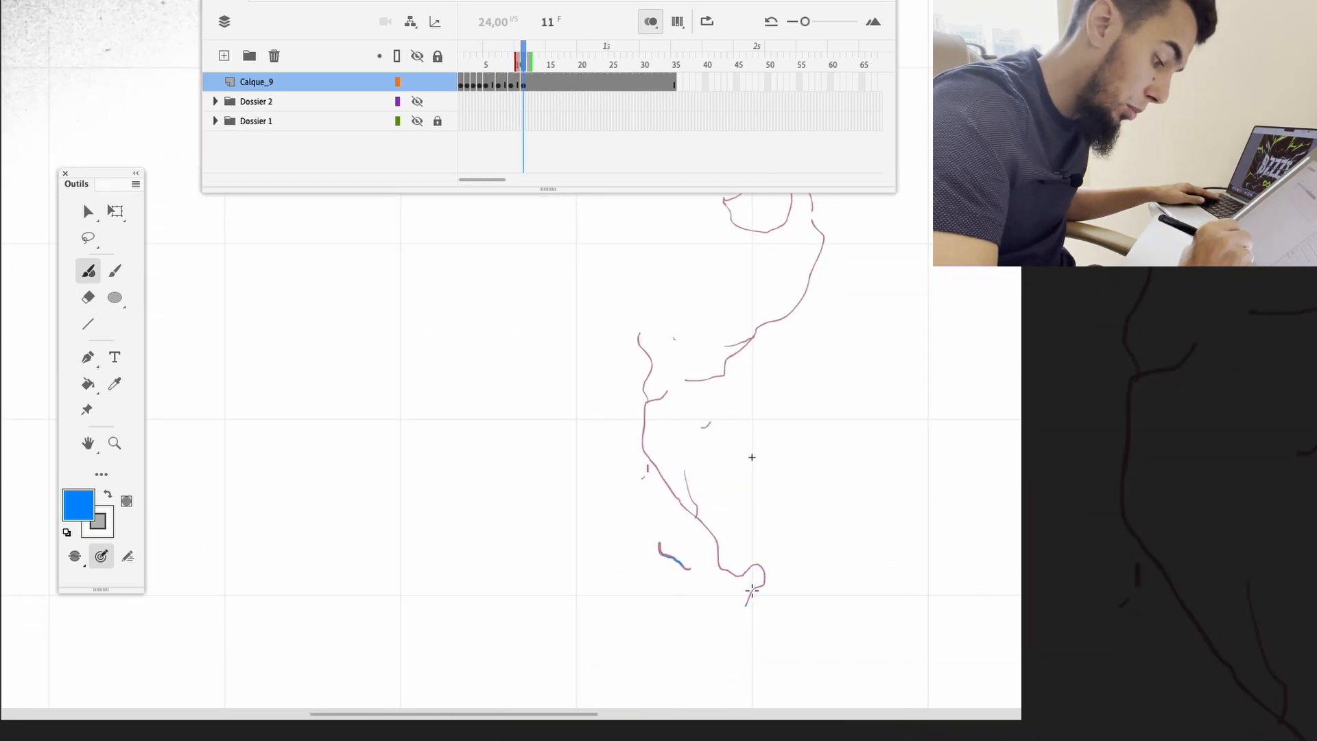
{"action": "mouse_move", "coordinate": [706, 527]}
{"action": "left_mouse_down"}
{"action": "mouse_move", "coordinate": [689, 493]}
{"action": "mouse_move", "coordinate": [699, 514]}
{"action": "mouse_move", "coordinate": [639, 430]}
{"action": "mouse_move", "coordinate": [753, 356]}
{"action": "mouse_move", "coordinate": [726, 365]}
{"action": "mouse_move", "coordinate": [755, 336]}
{"action": "left_mouse_up"}
{"action": "left_click_drag", "start_coordinate": [645, 400], "coordinate": [666, 392]}
{"action": "mouse_move", "coordinate": [743, 576]}
{"action": "left_mouse_down"}
{"action": "mouse_move", "coordinate": [727, 552]}
{"action": "mouse_move", "coordinate": [489, 552]}
{"action": "left_mouse_up"}
{"action": "key", "text": "super+a"}
{"action": "left_click", "coordinate": [562, 587], "text": "super"}
{"action": "key", "text": "super+z"}
Step: Trace the upper half of the bolt on frame 11 with short, separated thin strokes
{"action": "scroll", "coordinate": [789, 422], "scroll_direction": "up", "scroll_amount": 5}
{"action": "left_click_drag", "start_coordinate": [780, 456], "coordinate": [803, 392]}
{"action": "mouse_move", "coordinate": [786, 341]}
{"action": "left_mouse_down"}
{"action": "mouse_move", "coordinate": [729, 383]}
{"action": "mouse_move", "coordinate": [695, 334]}
{"action": "left_mouse_up"}
{"action": "scroll", "coordinate": [779, 286], "scroll_direction": "up", "scroll_amount": 3}
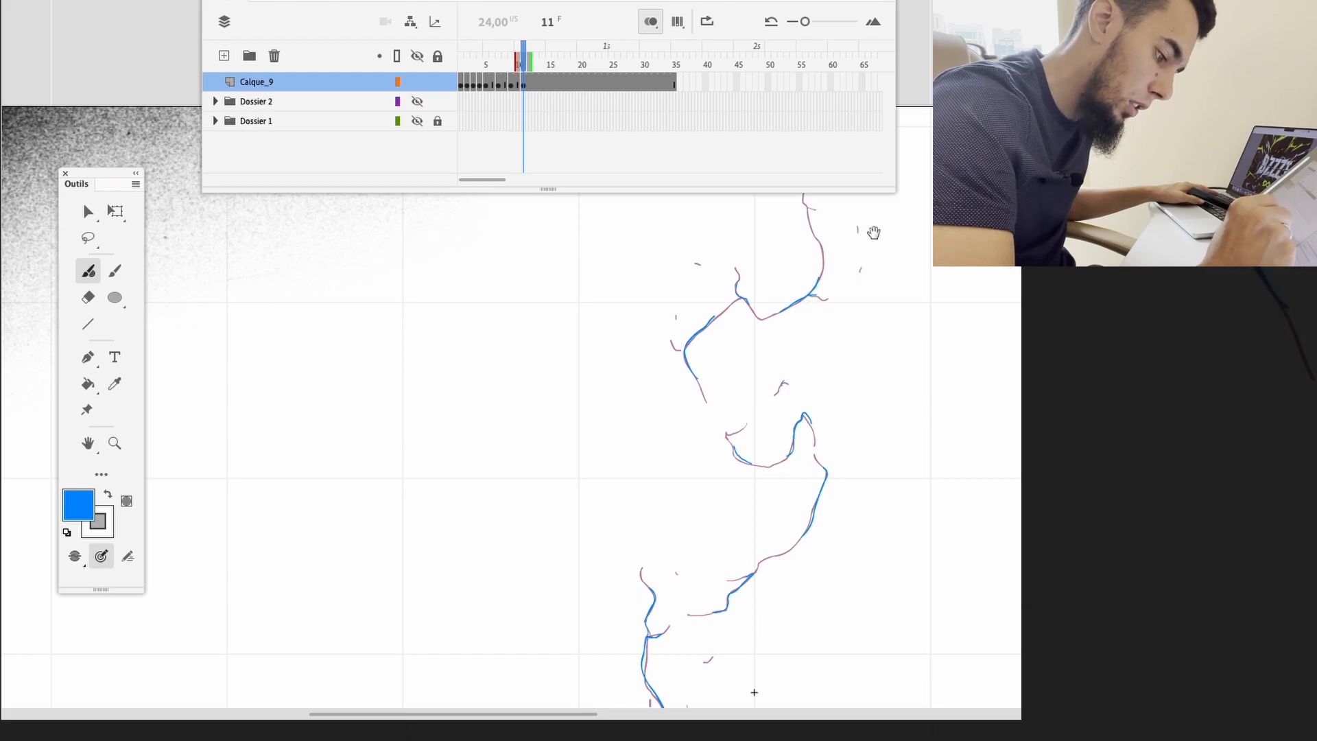
{"action": "scroll", "coordinate": [788, 330], "scroll_direction": "up", "scroll_amount": 3}
{"action": "left_click_drag", "start_coordinate": [794, 352], "coordinate": [781, 321]}
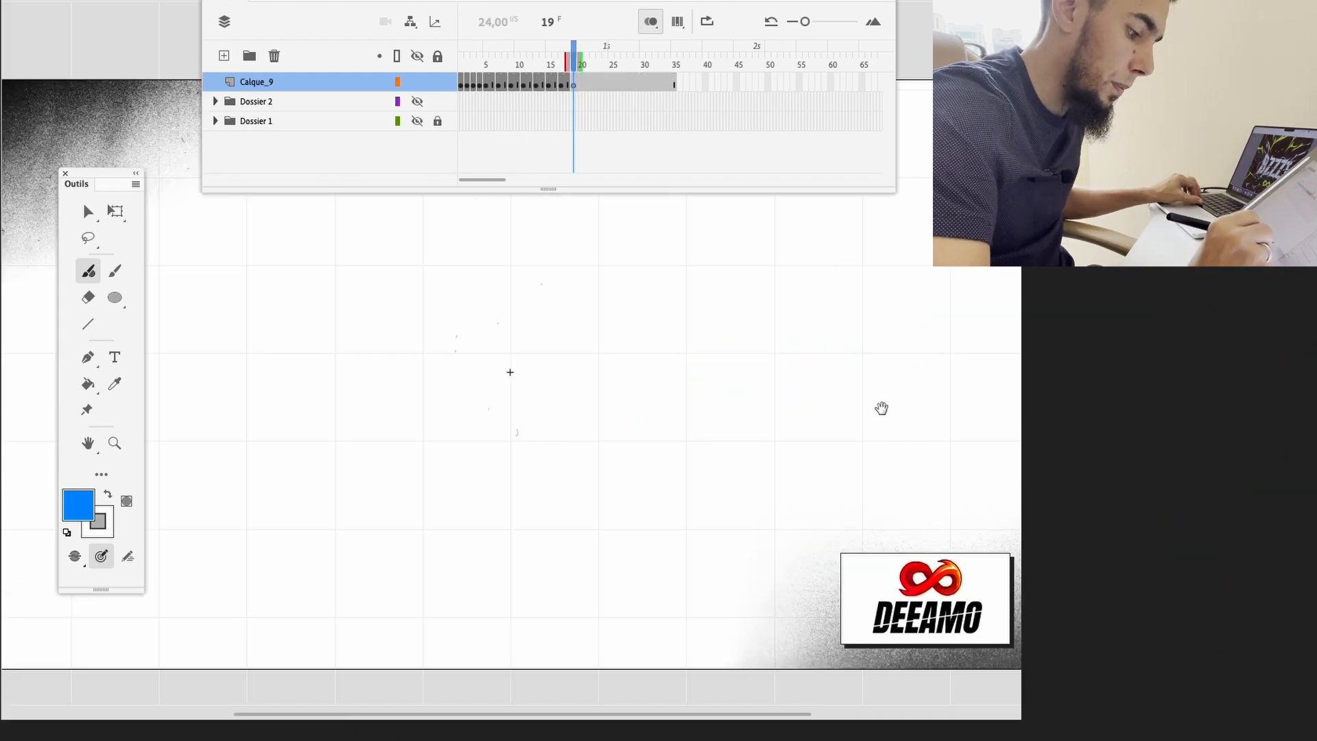
Step: Play the lightning animation and step back and forth through its frames down to frame 5 to review the thinning
{"action": "key", "text": "Return"}
{"action": "key", "text": "Return"}
{"action": "left_click_drag", "start_coordinate": [630, 310], "coordinate": [743, 371]}
{"action": "key", "text": "period"}
{"action": "key", "text": "period"}
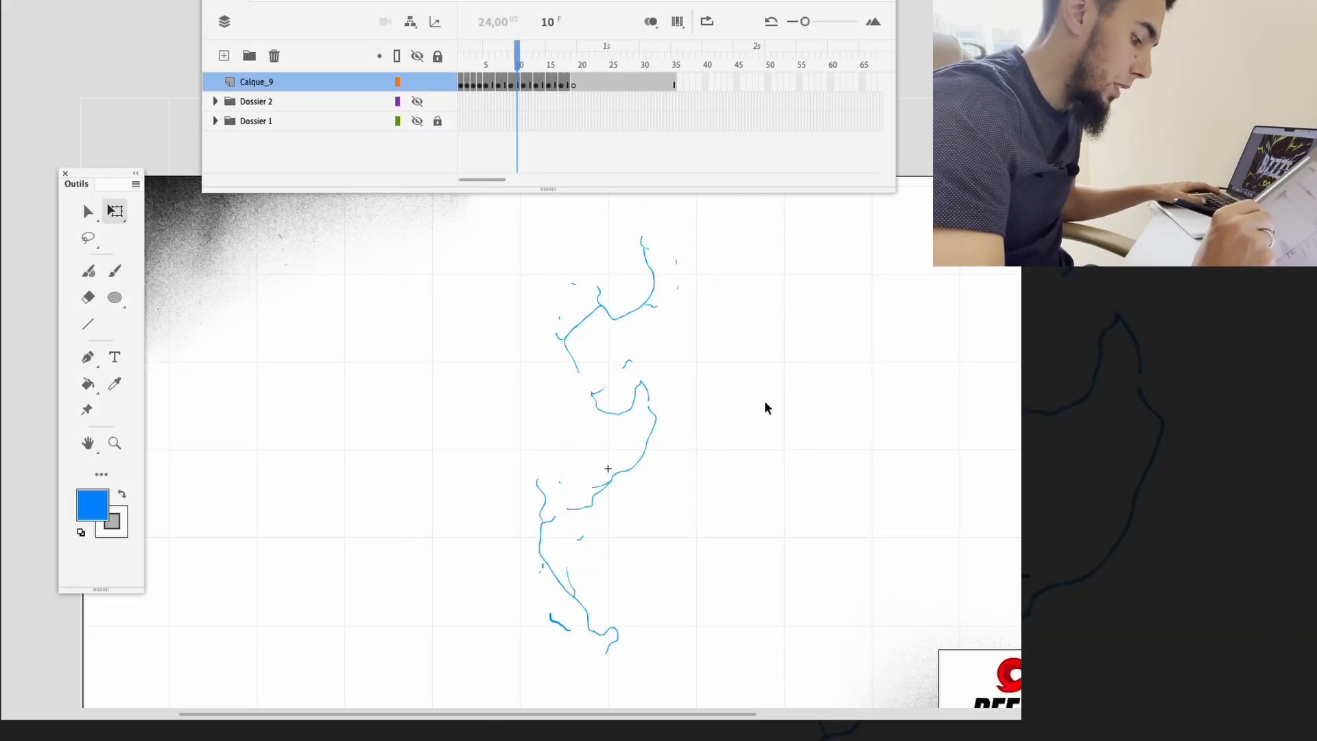
{"action": "key", "text": "comma"}
{"action": "key", "text": "comma"}
{"action": "key", "text": "comma"}
{"action": "key", "text": "comma"}
{"action": "key", "text": "comma"}
{"action": "key", "text": "comma"}
{"action": "key", "text": "comma"}
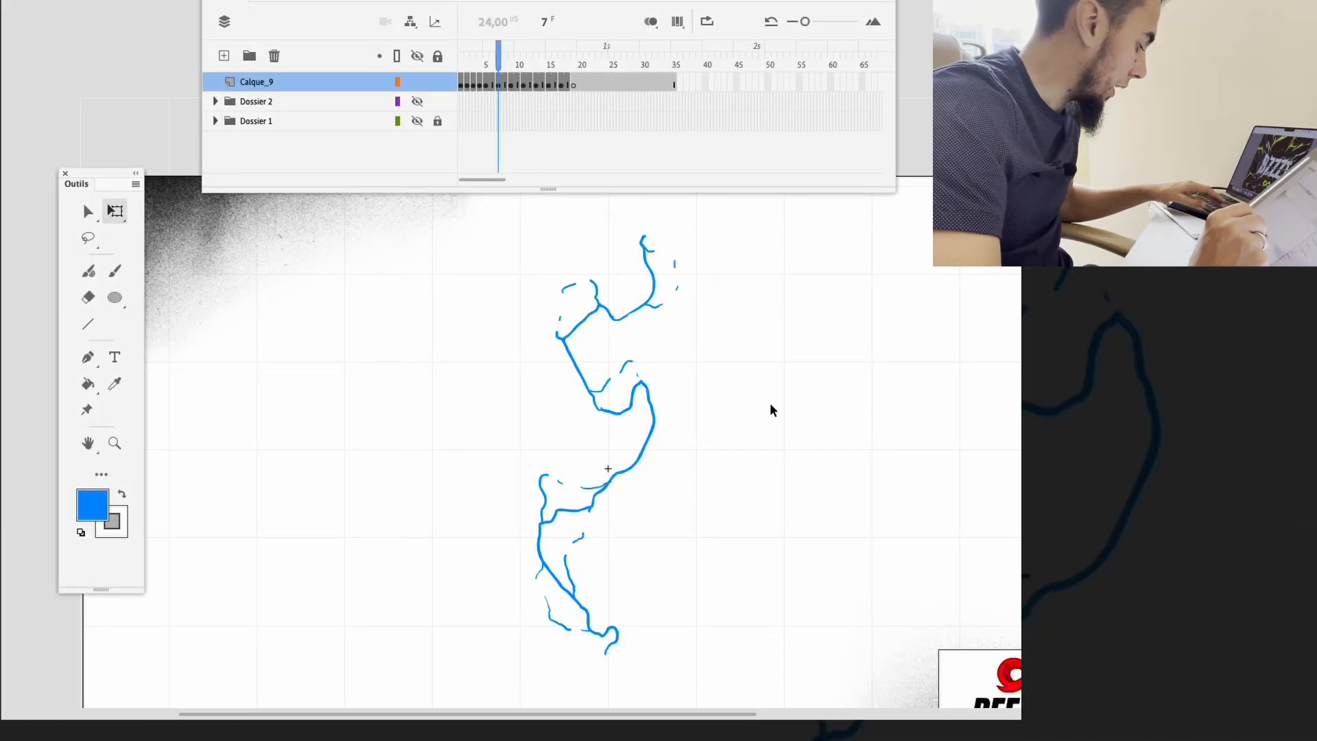
{"action": "key", "text": "period"}
{"action": "key", "text": "period"}
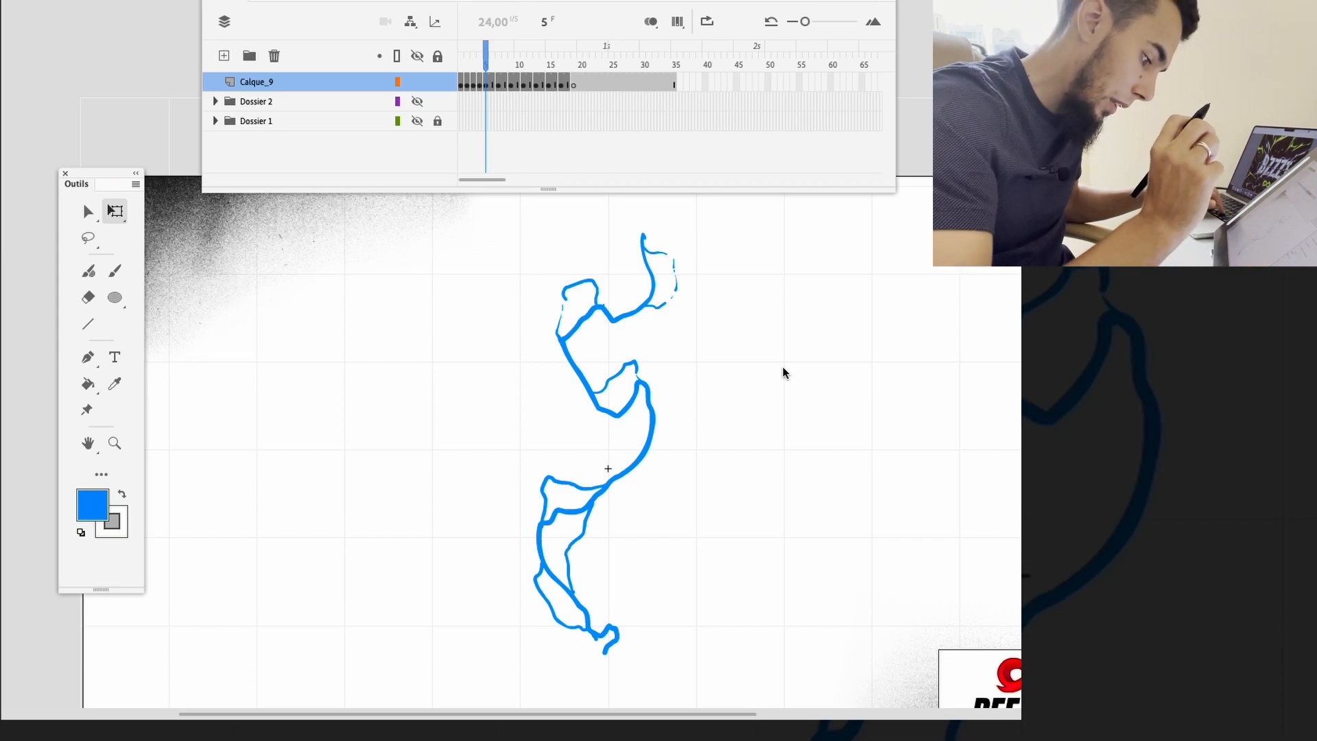
{"action": "key", "text": "comma"}
{"action": "key", "text": "period"}
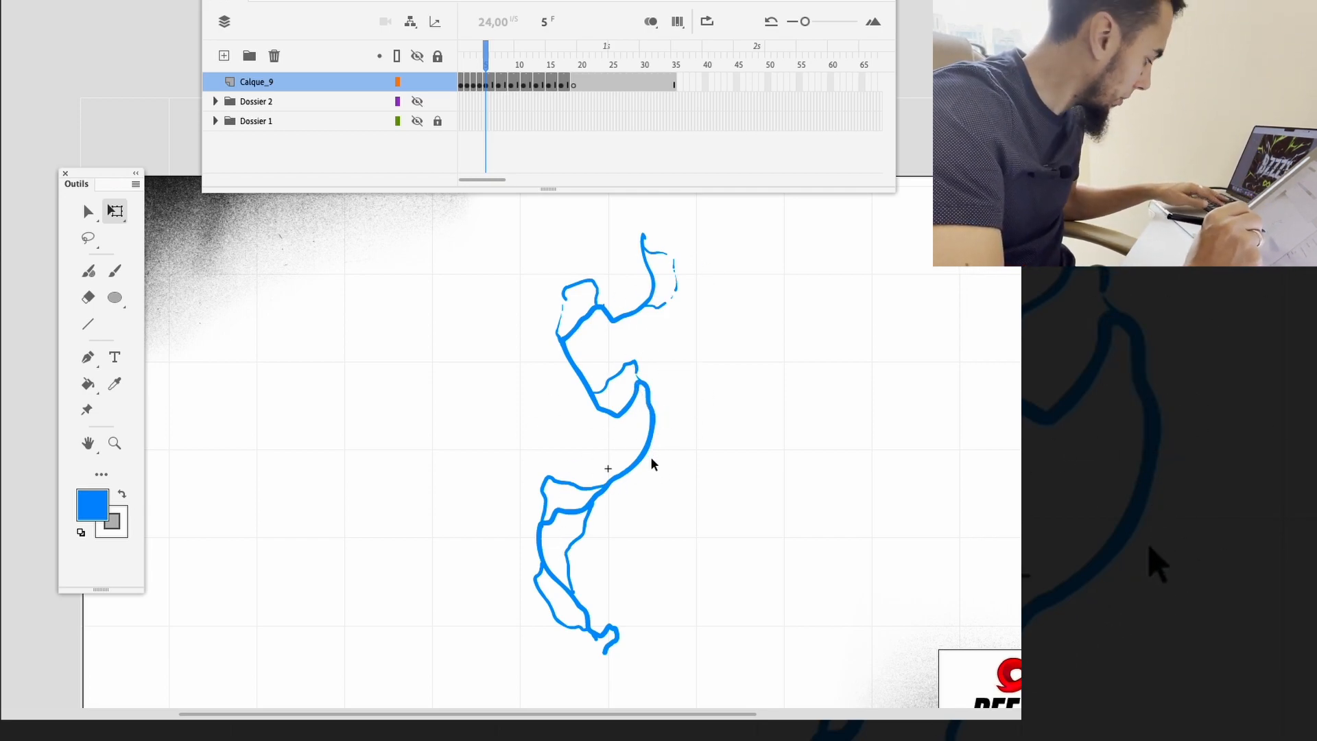
Step: Sample the bolt's blue and thicken parts of its bends on frame 5 with the fluid brush
{"action": "key", "text": "i"}
{"action": "key", "text": "b"}
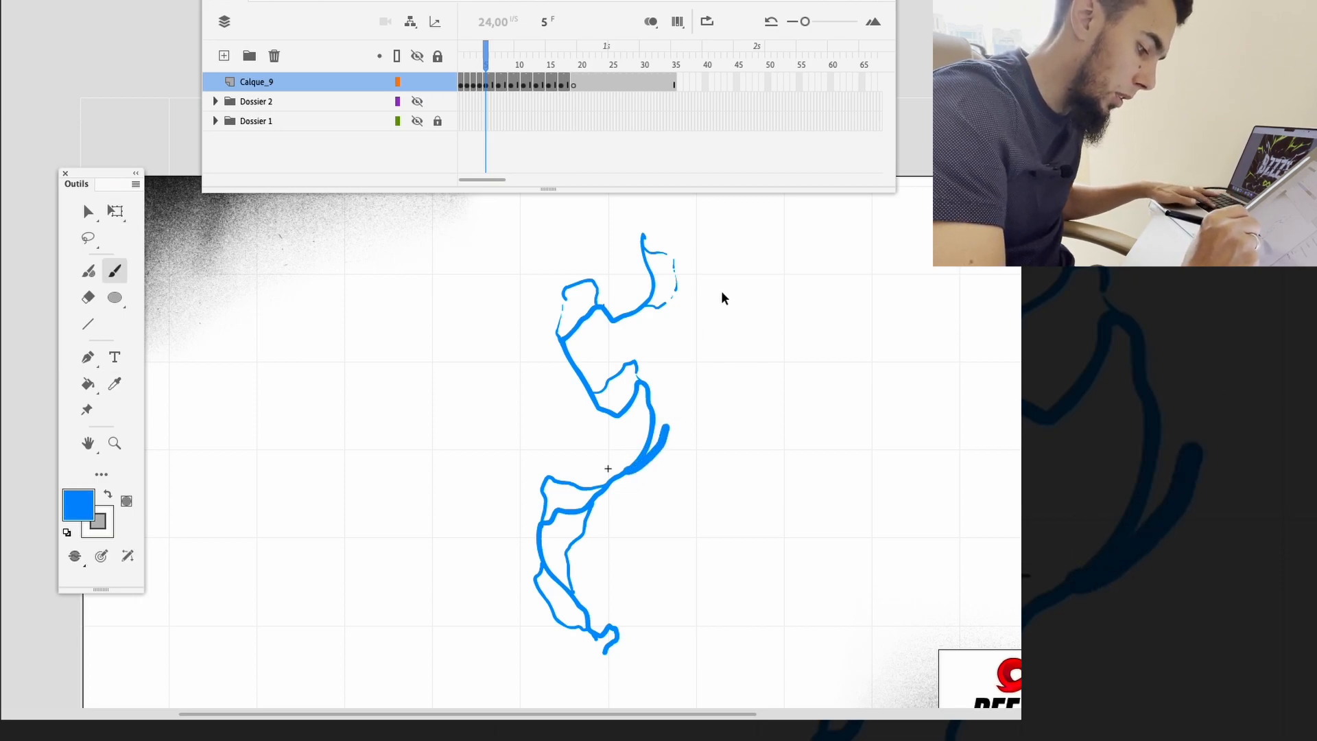
{"action": "key", "text": "b"}
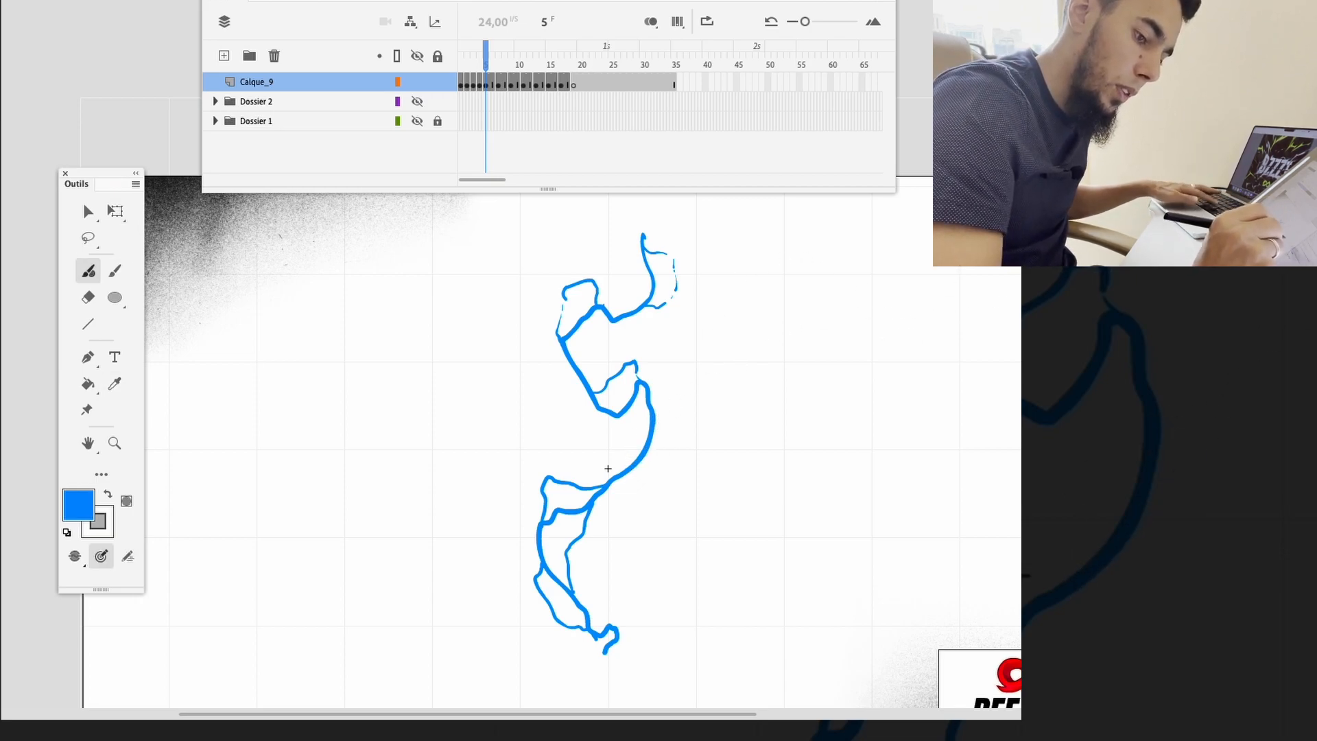
{"action": "mouse_move", "coordinate": [654, 421]}
{"action": "left_mouse_down"}
{"action": "mouse_move", "coordinate": [657, 375]}
{"action": "mouse_move", "coordinate": [645, 451]}
{"action": "left_mouse_up"}
{"action": "key", "text": "super+z"}
{"action": "key", "text": "super+z"}
{"action": "left_click_drag", "start_coordinate": [559, 341], "coordinate": [585, 384]}
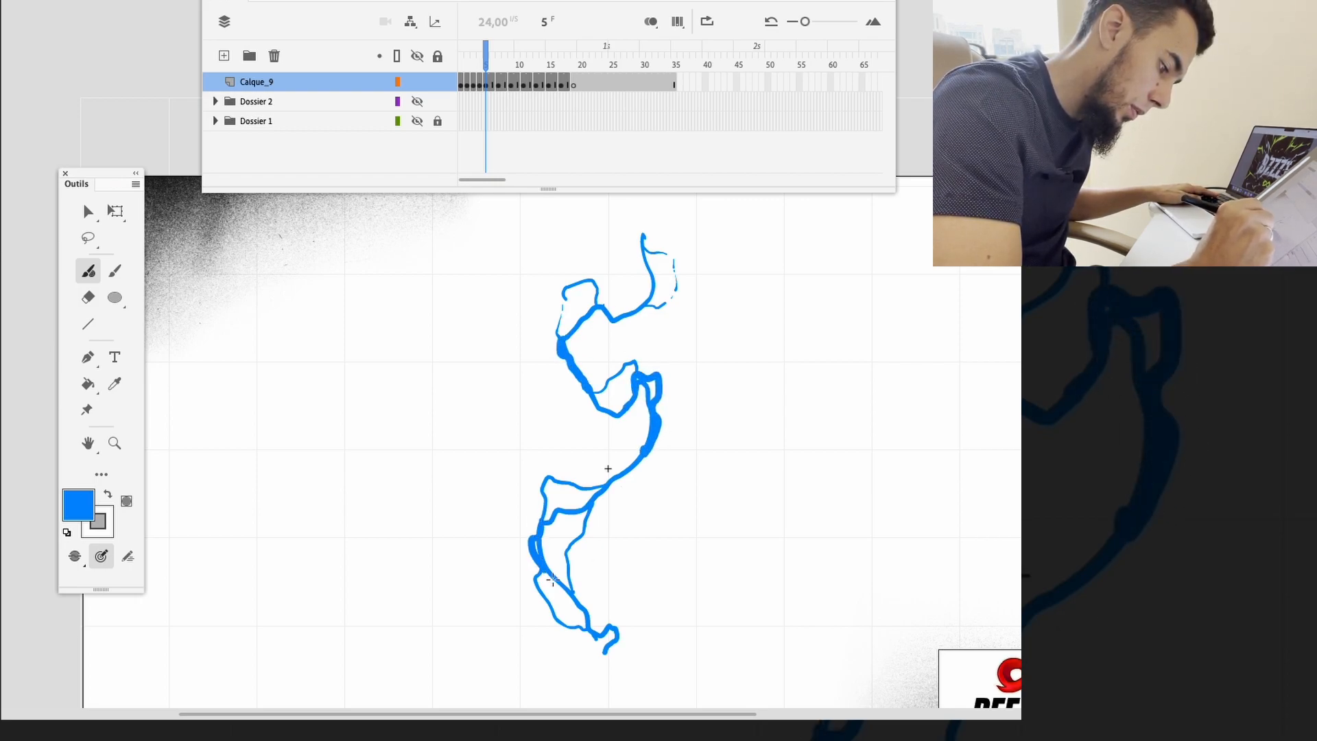
{"action": "left_click_drag", "start_coordinate": [532, 536], "coordinate": [575, 599]}
{"action": "left_click_drag", "start_coordinate": [535, 536], "coordinate": [557, 515]}
{"action": "scroll", "coordinate": [720, 521], "scroll_direction": "down", "scroll_amount": 2}
{"action": "scroll", "coordinate": [720, 522], "scroll_direction": "left", "scroll_amount": 2}
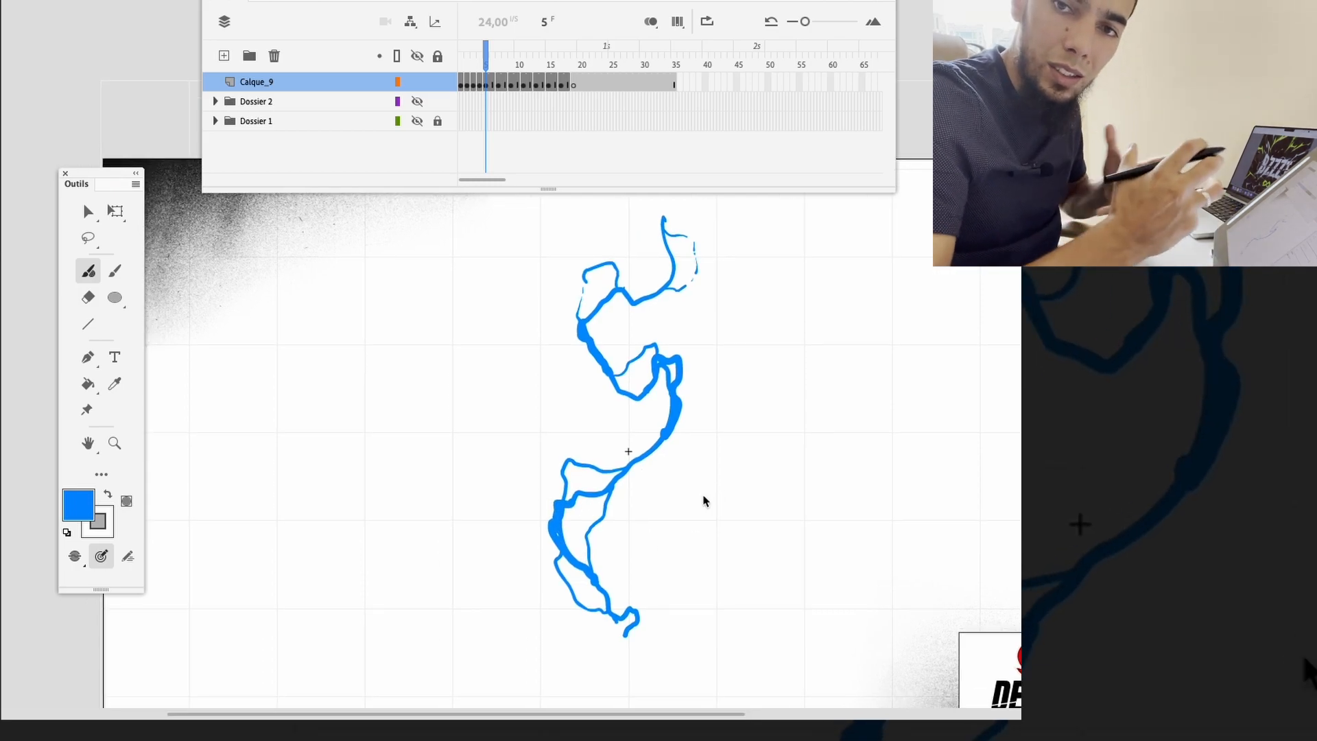
Step: Thicken the matching bends of the bolt on frame 7 with onion skinning on, checking against the neighbouring frames
{"action": "left_click_drag", "start_coordinate": [673, 407], "coordinate": [656, 450]}
{"action": "left_click_drag", "start_coordinate": [557, 531], "coordinate": [561, 541]}
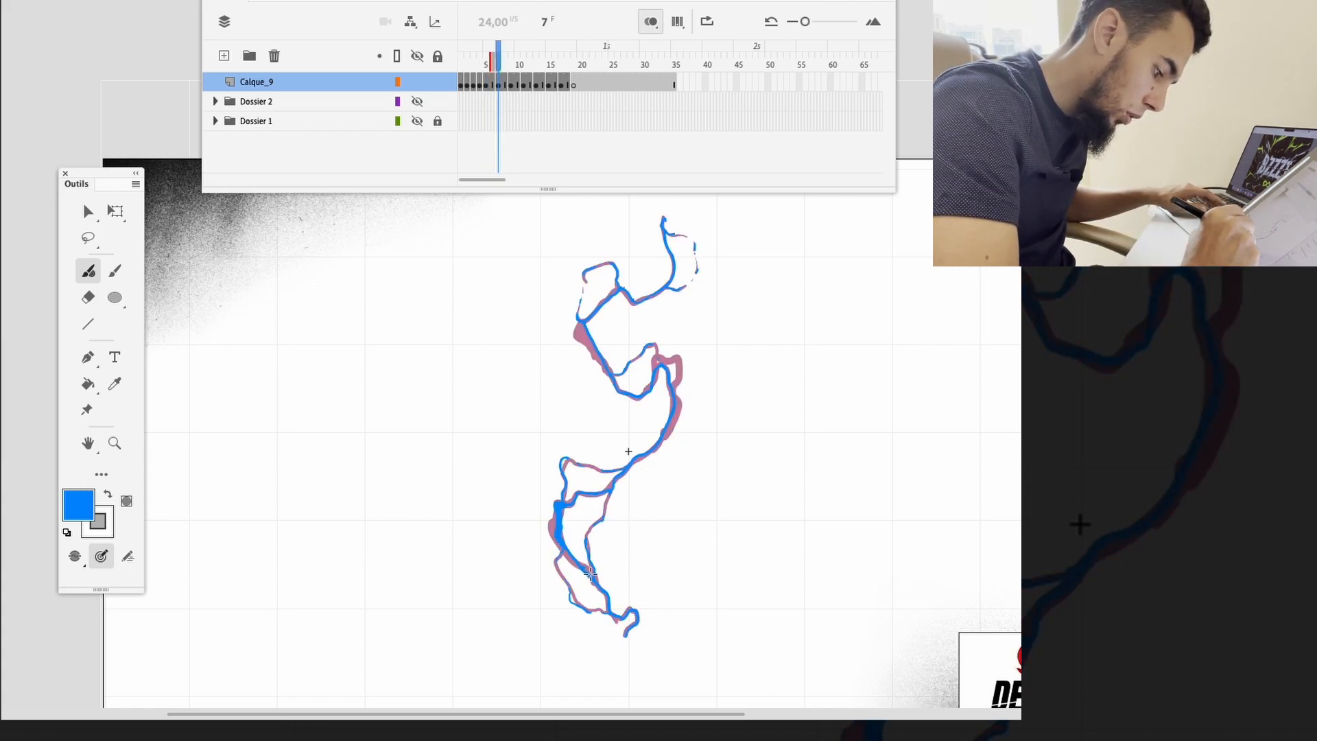
{"action": "left_click_drag", "start_coordinate": [660, 363], "coordinate": [667, 427]}
{"action": "left_click_drag", "start_coordinate": [577, 321], "coordinate": [607, 377]}
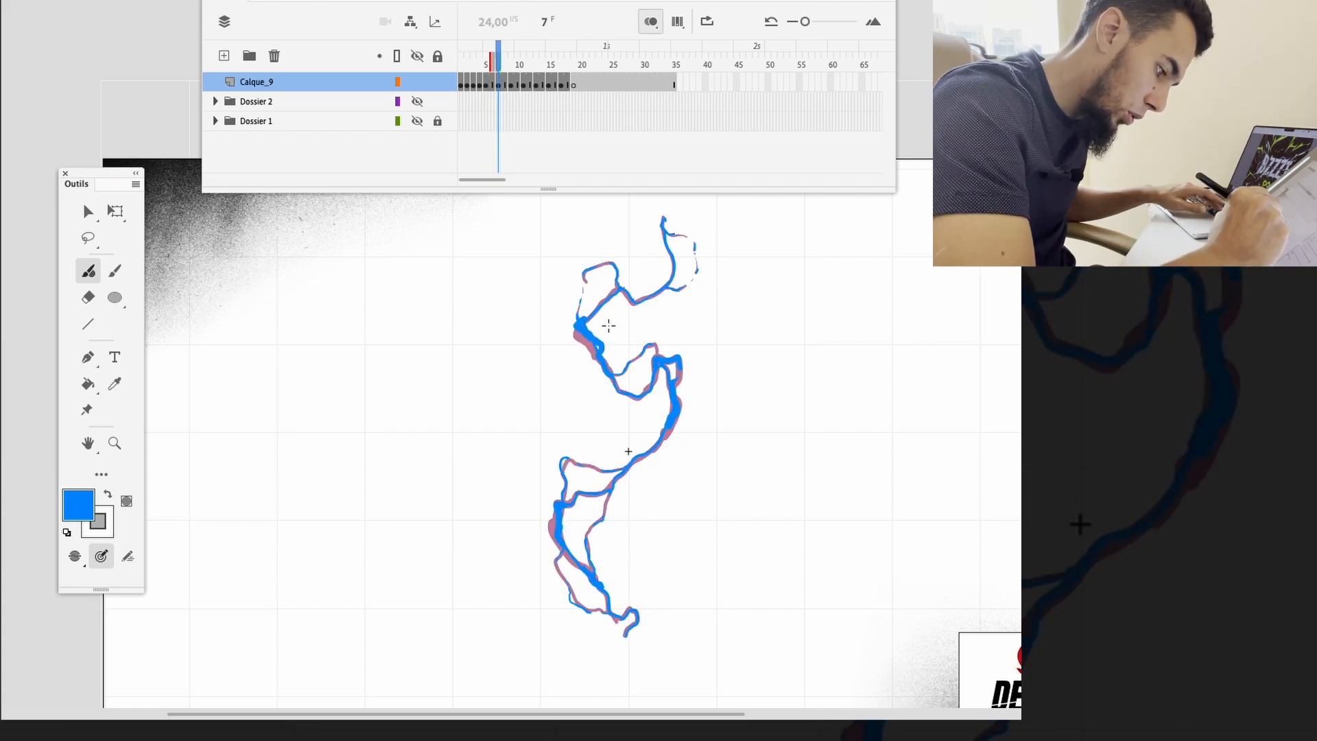
{"action": "key", "text": "comma"}
{"action": "key", "text": "period"}
{"action": "key", "text": "period"}
{"action": "key", "text": "comma"}
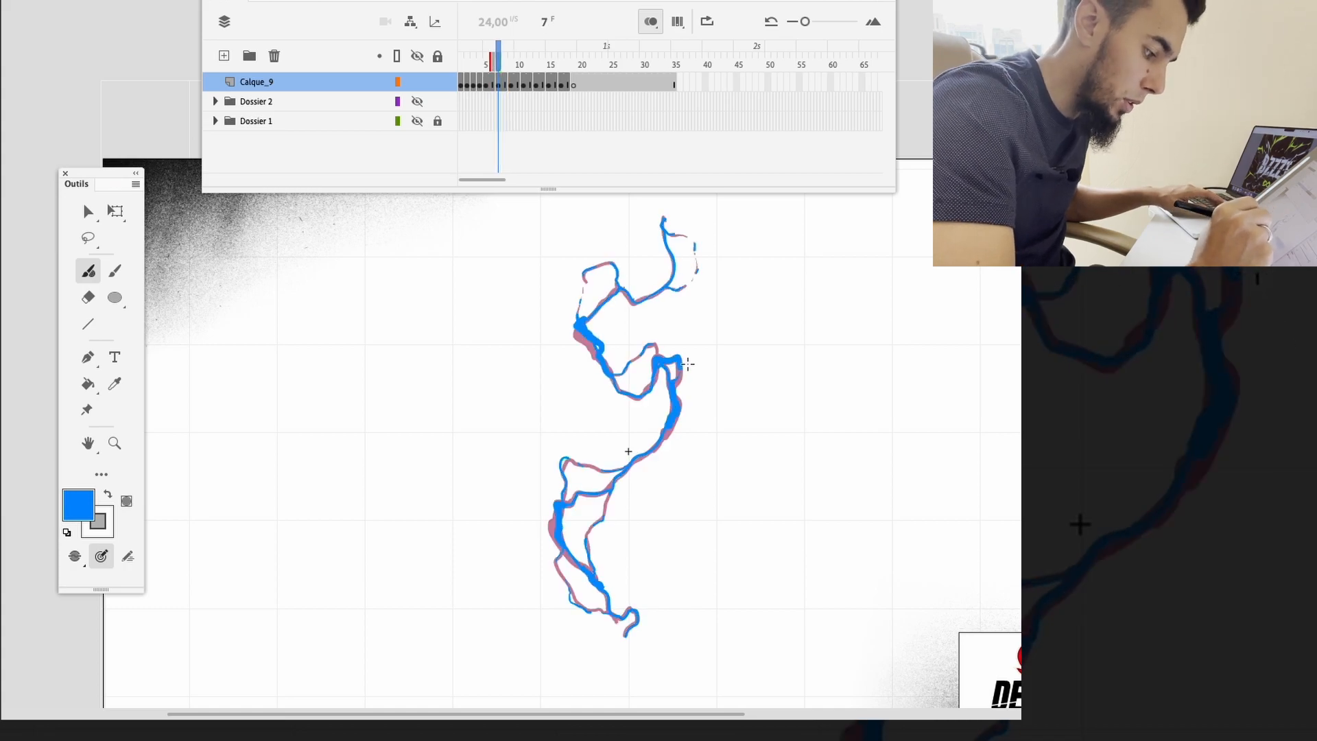
Step: Add thick accents to the upper bends of the bolt on frame 9
{"action": "key", "text": "comma"}
{"action": "key", "text": "period"}
{"action": "key", "text": "period"}
{"action": "key", "text": "period"}
{"action": "left_click_drag", "start_coordinate": [583, 320], "coordinate": [609, 374]}
{"action": "left_click_drag", "start_coordinate": [656, 371], "coordinate": [681, 362]}
Step: Trace the thick accents along the upper and middle bends on frame 11, narrower than the onion-skinned ones
{"action": "key", "text": "period"}
{"action": "key", "text": "period"}
{"action": "scroll", "coordinate": [592, 347], "scroll_direction": "up", "scroll_amount": 5}
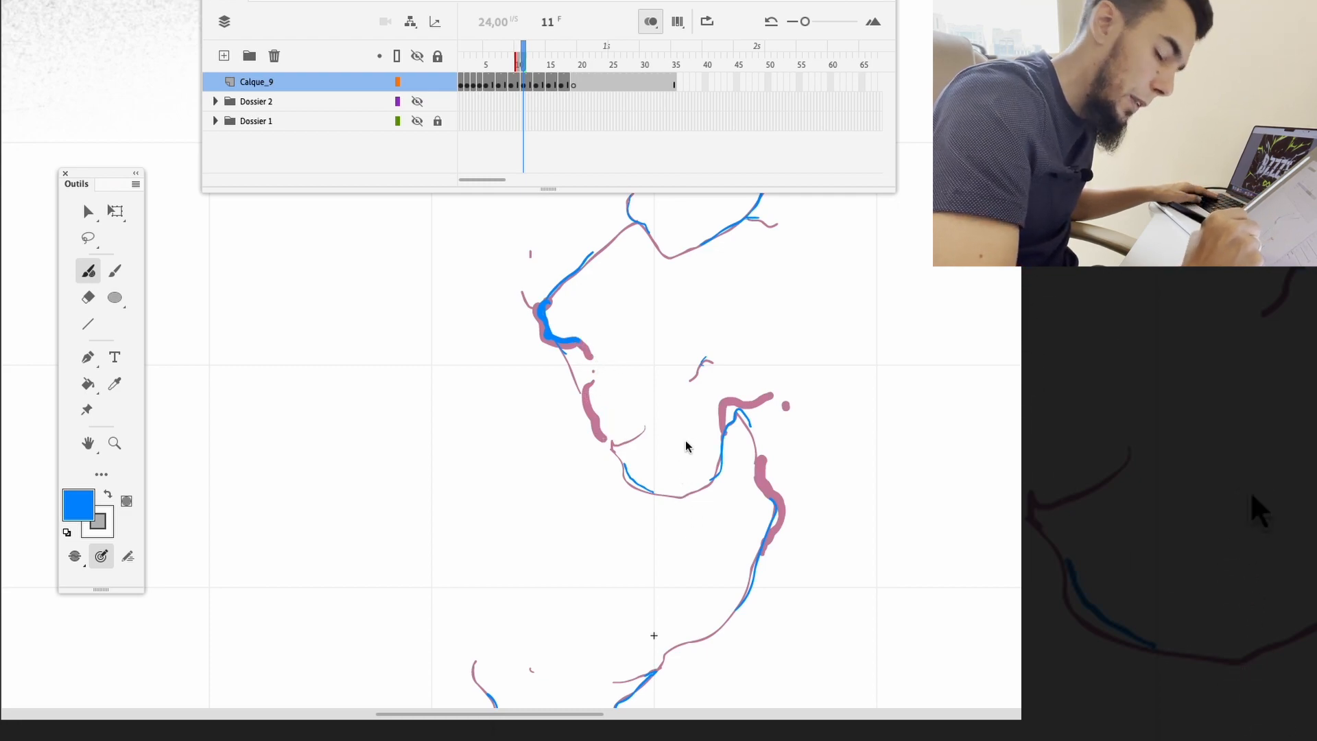
{"action": "left_click_drag", "start_coordinate": [599, 430], "coordinate": [612, 445]}
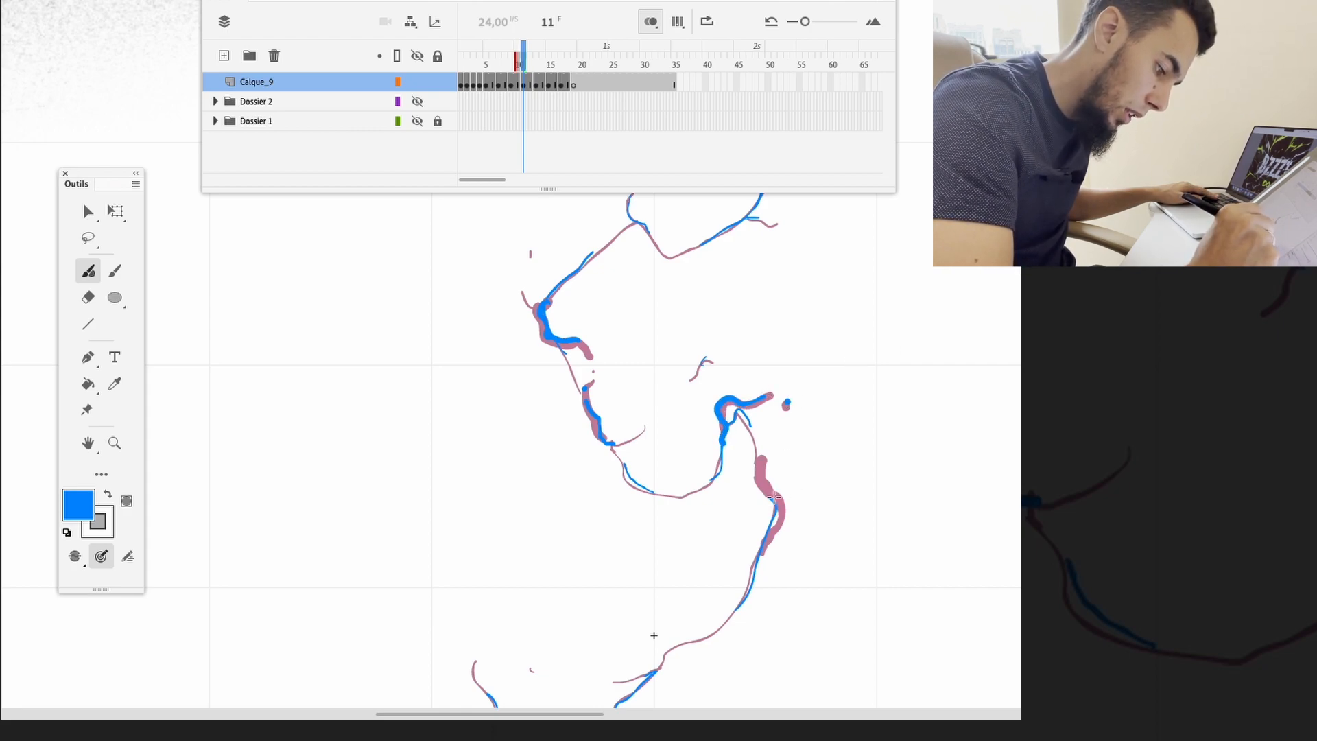
{"action": "left_click_drag", "start_coordinate": [768, 531], "coordinate": [767, 542]}
Step: Trace the thick accent on the bolt's lower bend on frame 11 and add small fragments beside it
{"action": "left_click_drag", "start_coordinate": [727, 569], "coordinate": [905, 274]}
{"action": "left_click_drag", "start_coordinate": [664, 475], "coordinate": [655, 534]}
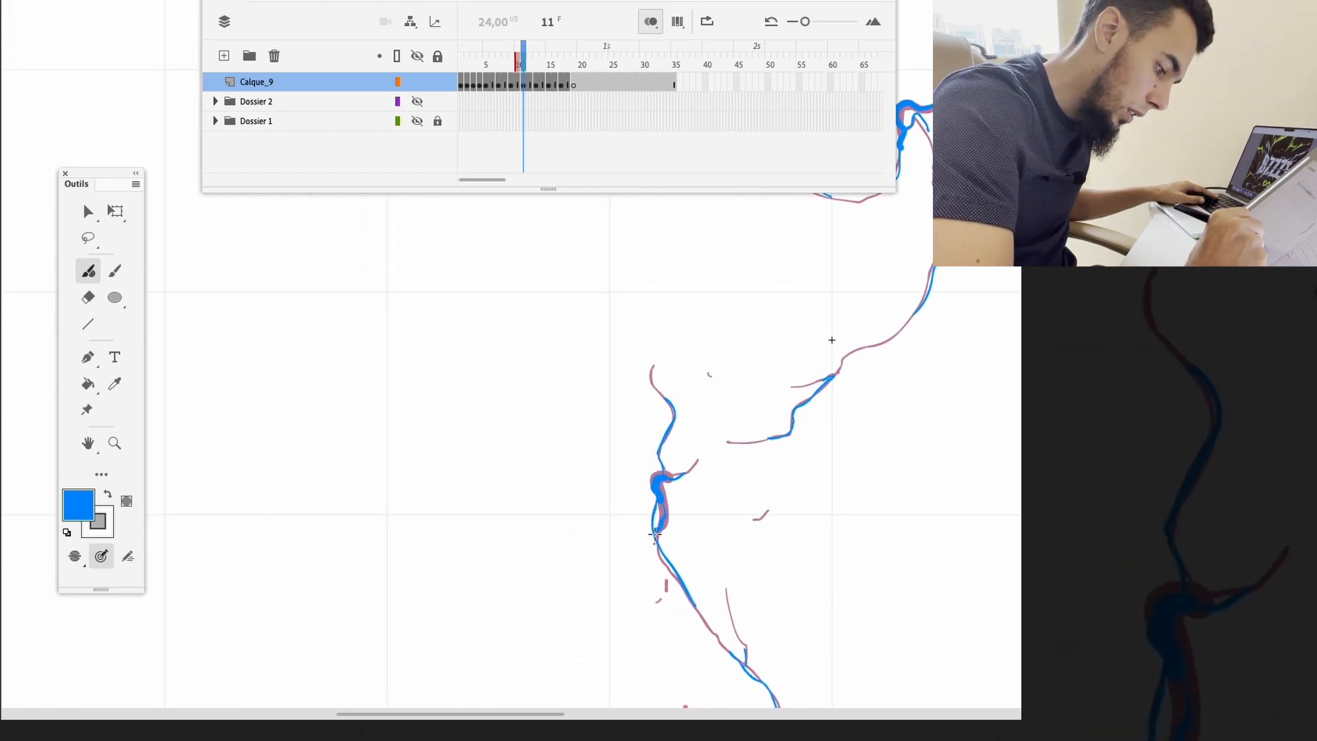
{"action": "left_click_drag", "start_coordinate": [665, 580], "coordinate": [667, 587]}
{"action": "left_click_drag", "start_coordinate": [713, 530], "coordinate": [657, 629]}
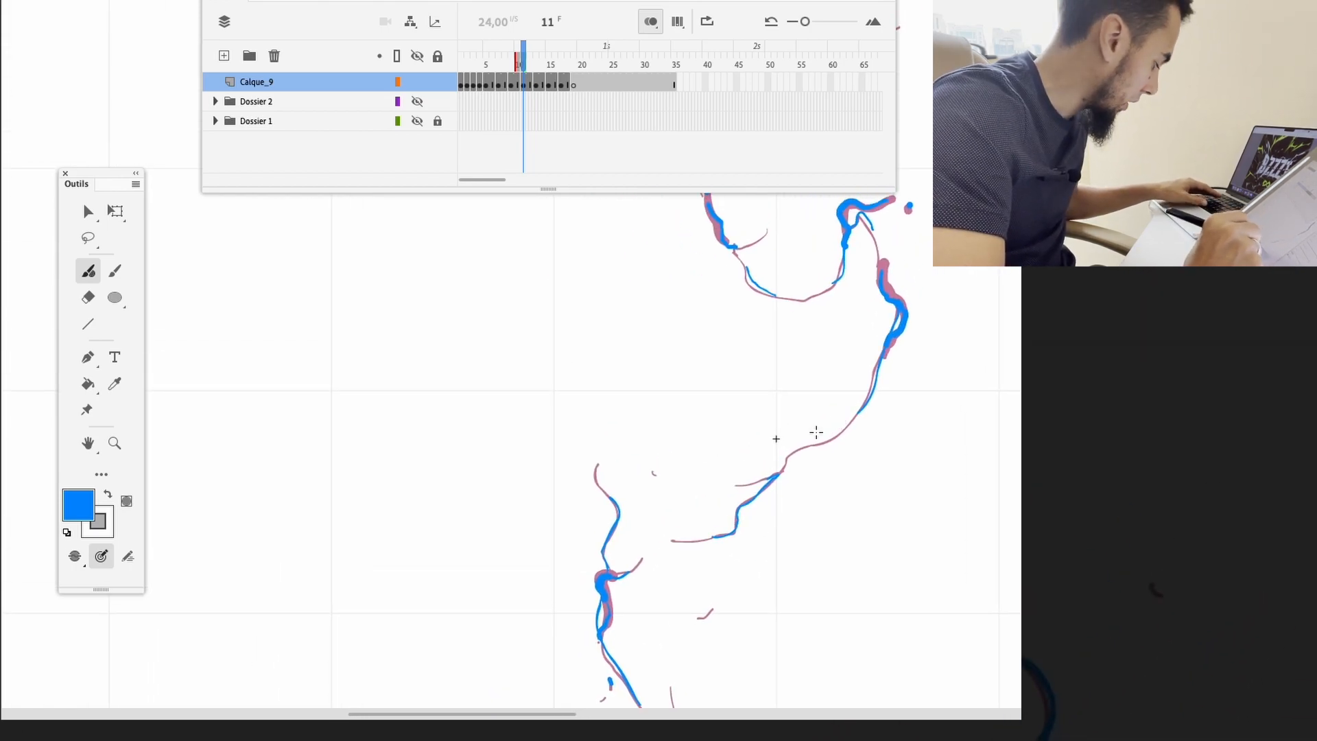
{"action": "left_click", "coordinate": [706, 618]}
Step: Draw the shrinking thick accents on the broken bolt on frame 13
{"action": "key", "text": "period"}
{"action": "key", "text": "period"}
{"action": "left_click_drag", "start_coordinate": [909, 235], "coordinate": [979, 353]}
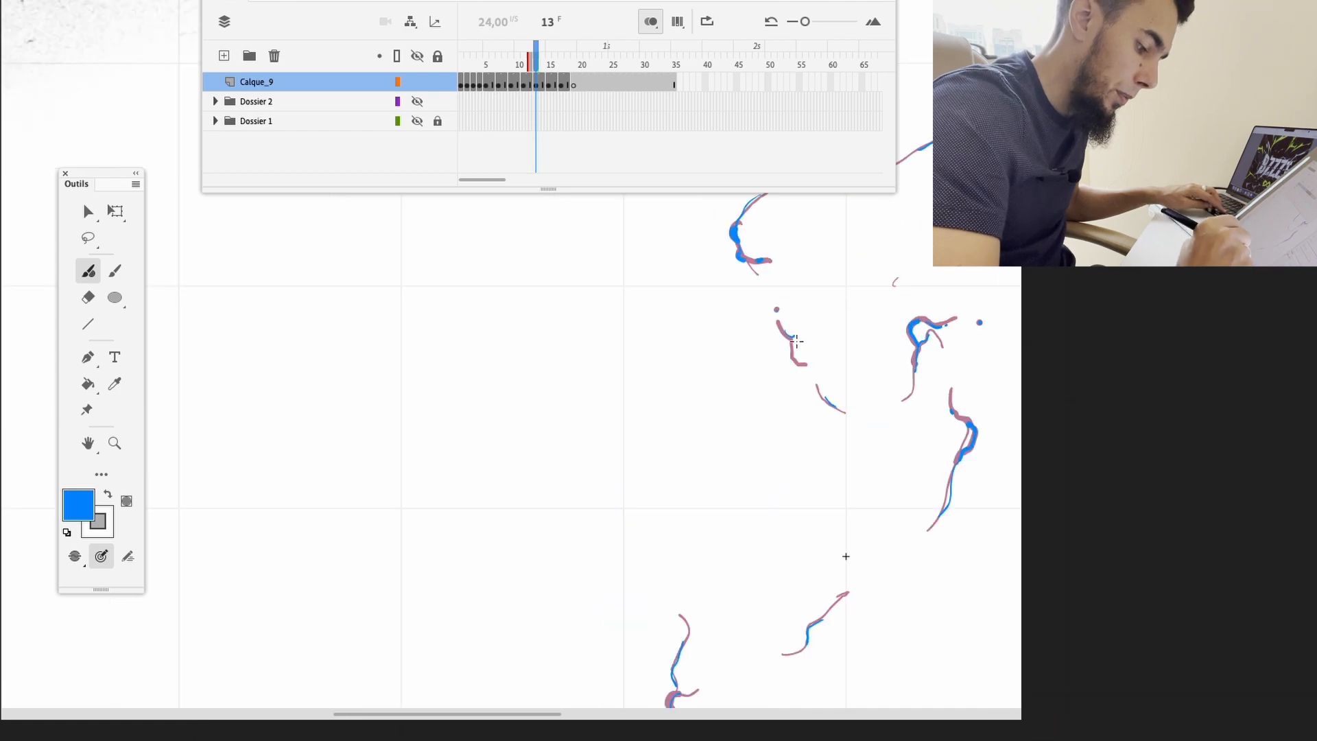
{"action": "left_click_drag", "start_coordinate": [693, 686], "coordinate": [719, 446]}
{"action": "left_click_drag", "start_coordinate": [702, 498], "coordinate": [716, 543]}
Step: Step through the bolt's fading end frames and play the whole animation from the first frame
{"action": "key", "text": "period"}
{"action": "key", "text": "period"}
{"action": "left_click_drag", "start_coordinate": [974, 199], "coordinate": [890, 451]}
{"action": "key", "text": "period"}
{"action": "key", "text": "period"}
{"action": "key", "text": "super+minus"}
{"action": "key", "text": "super+minus"}
{"action": "left_click_drag", "start_coordinate": [810, 205], "coordinate": [392, 591]}
{"action": "left_click_drag", "start_coordinate": [643, 459], "coordinate": [774, 527]}
{"action": "key", "text": "shift+comma"}
{"action": "key", "text": "Return"}
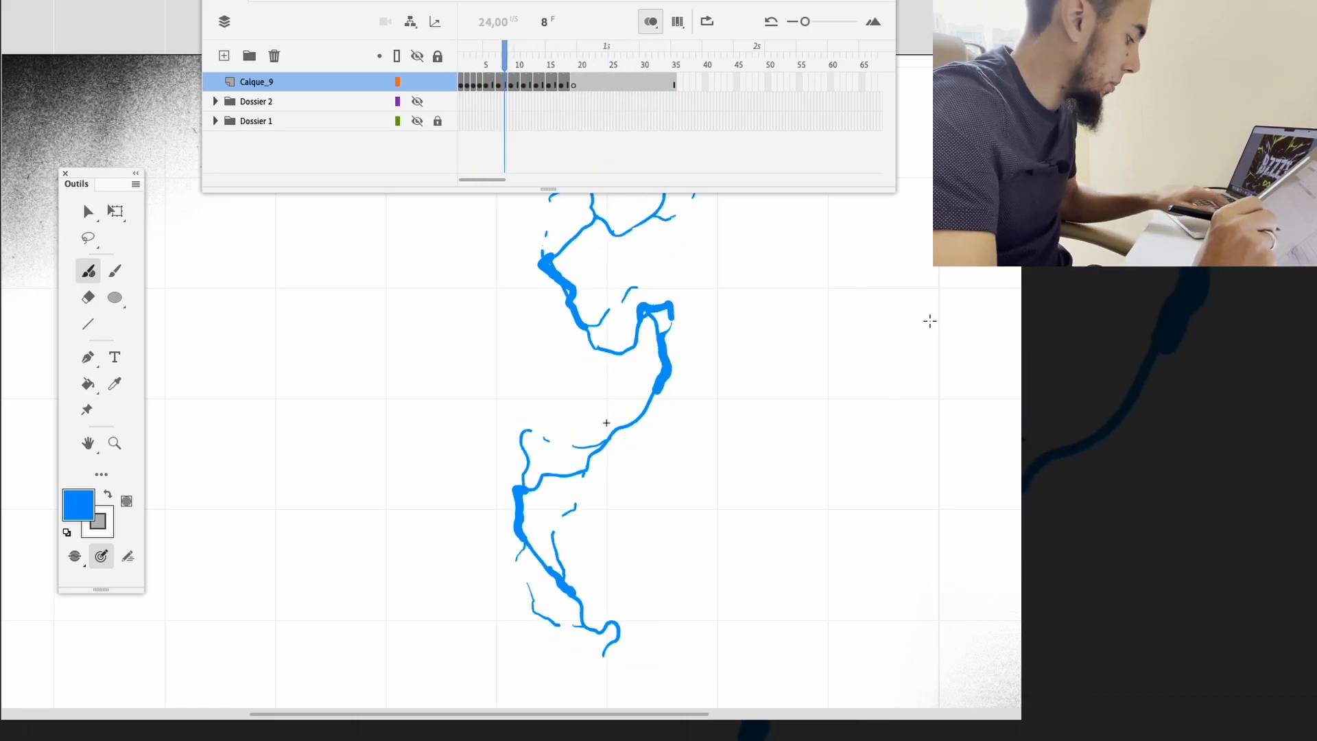
{"action": "key", "text": "Return"}
{"action": "left_click_drag", "start_coordinate": [641, 343], "coordinate": [679, 383]}
{"action": "left_click", "coordinate": [669, 402], "text": "alt+super"}
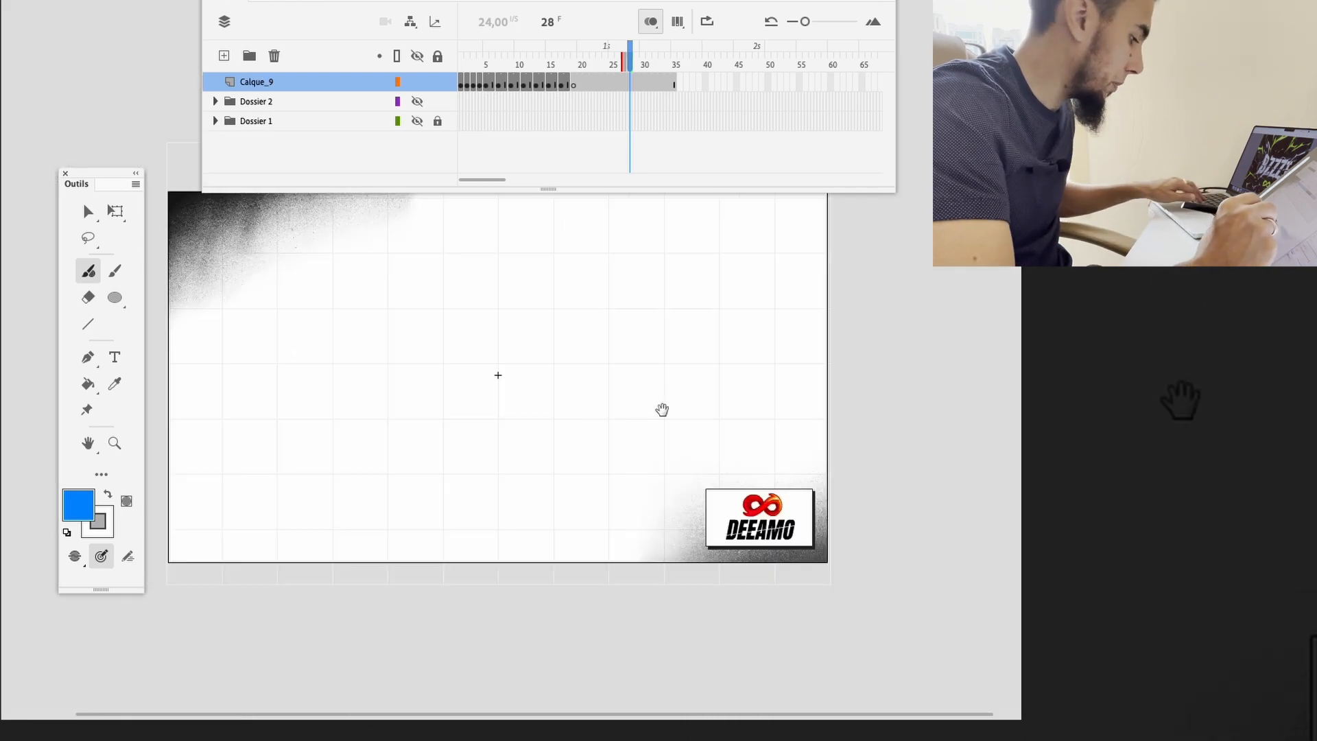
{"action": "left_click_drag", "start_coordinate": [659, 439], "coordinate": [727, 495]}
{"action": "key", "text": "Return"}
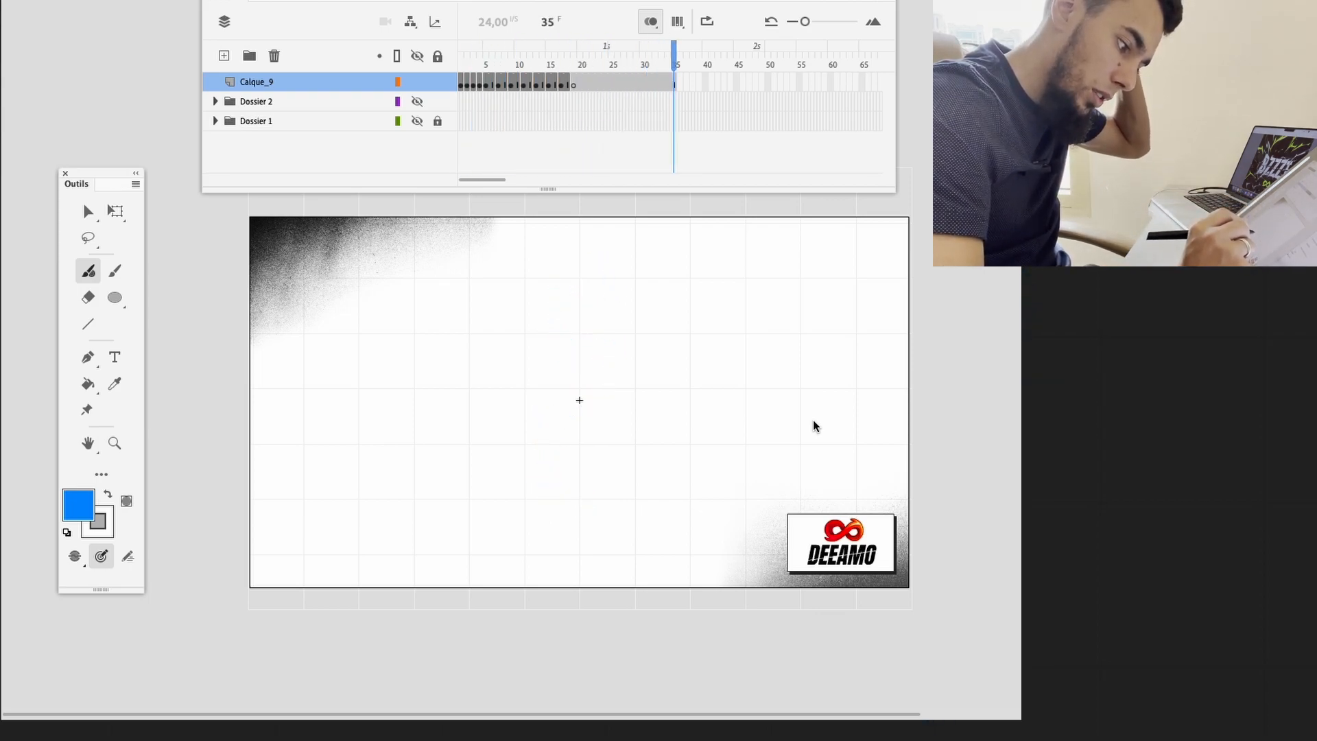
{"action": "key", "text": "Return"}
Step: Turn off onion skinning and step back and forth through the opening frames to check the change from thick to thin bolt
{"action": "left_click", "coordinate": [650, 21]}
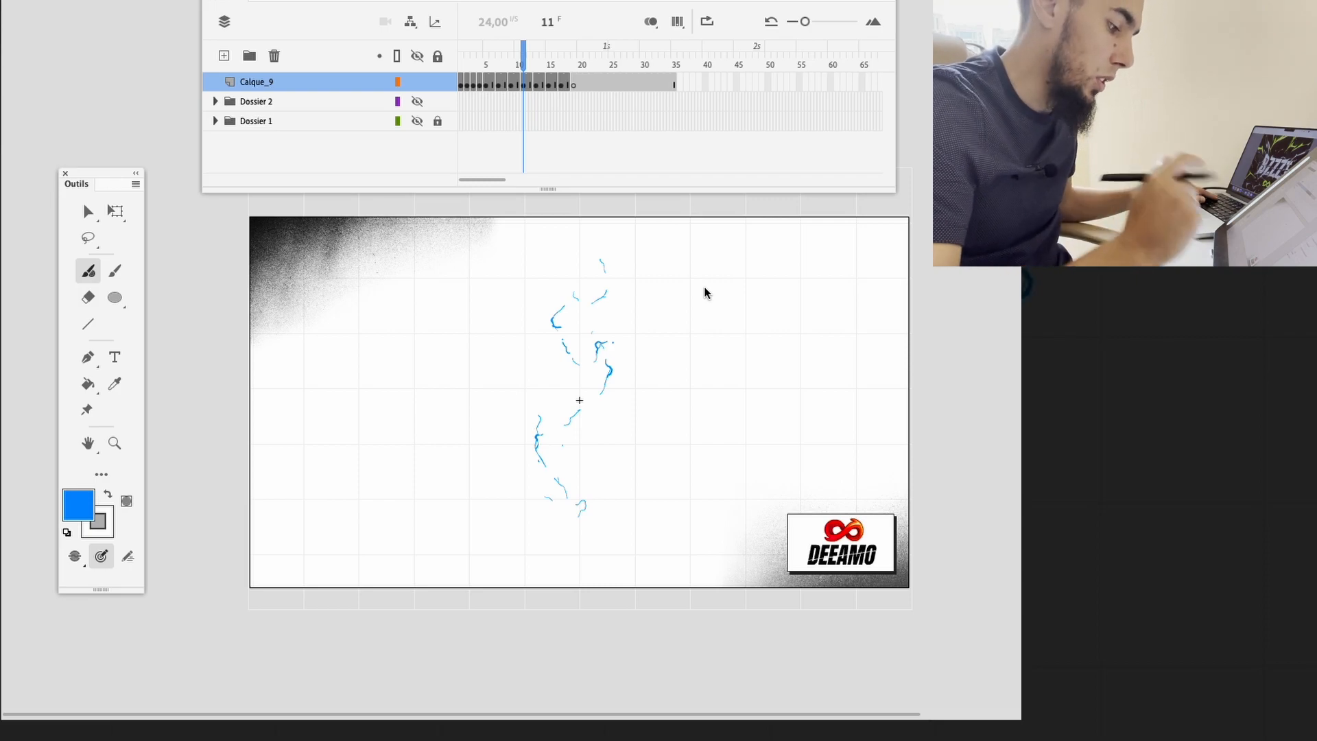
{"action": "left_click_drag", "start_coordinate": [519, 60], "coordinate": [469, 75]}
{"action": "key", "text": "period"}
{"action": "key", "text": "period"}
{"action": "key", "text": "period"}
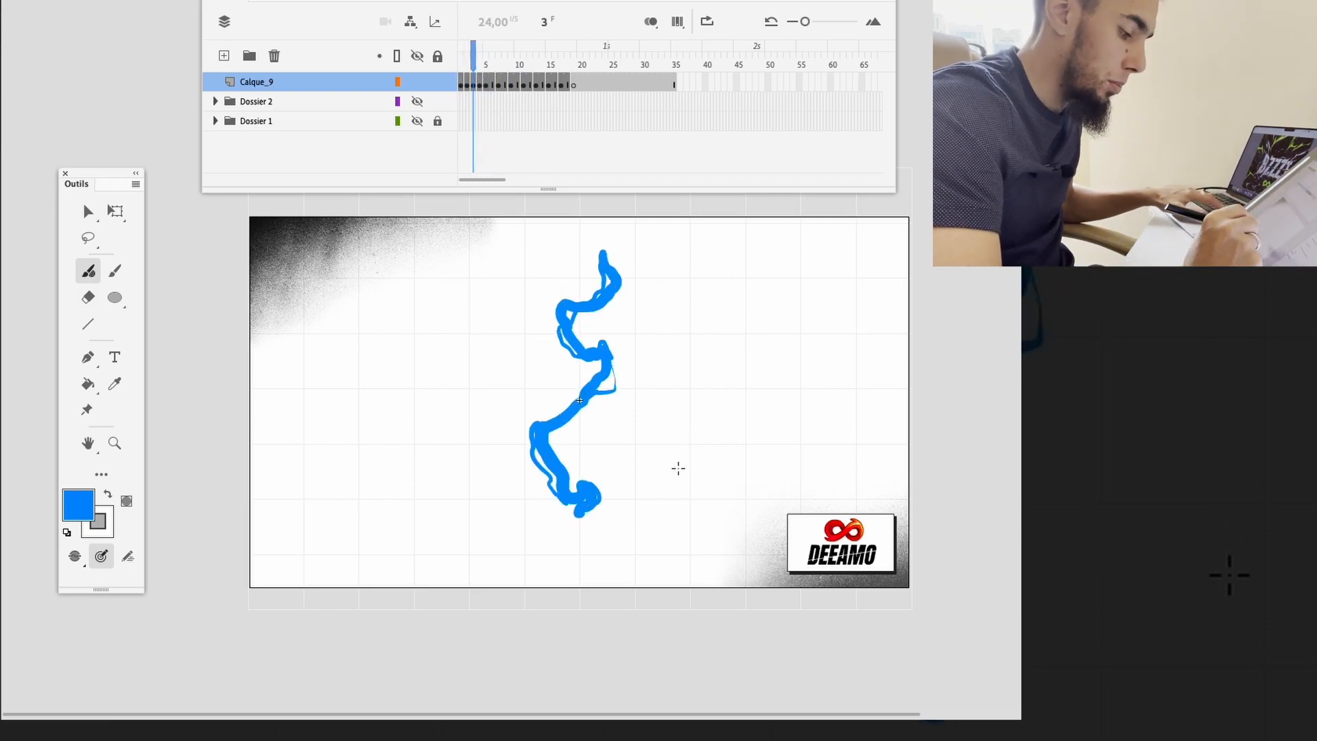
{"action": "key", "text": "comma"}
{"action": "key", "text": "period"}
{"action": "key", "text": "comma"}
{"action": "key", "text": "period"}
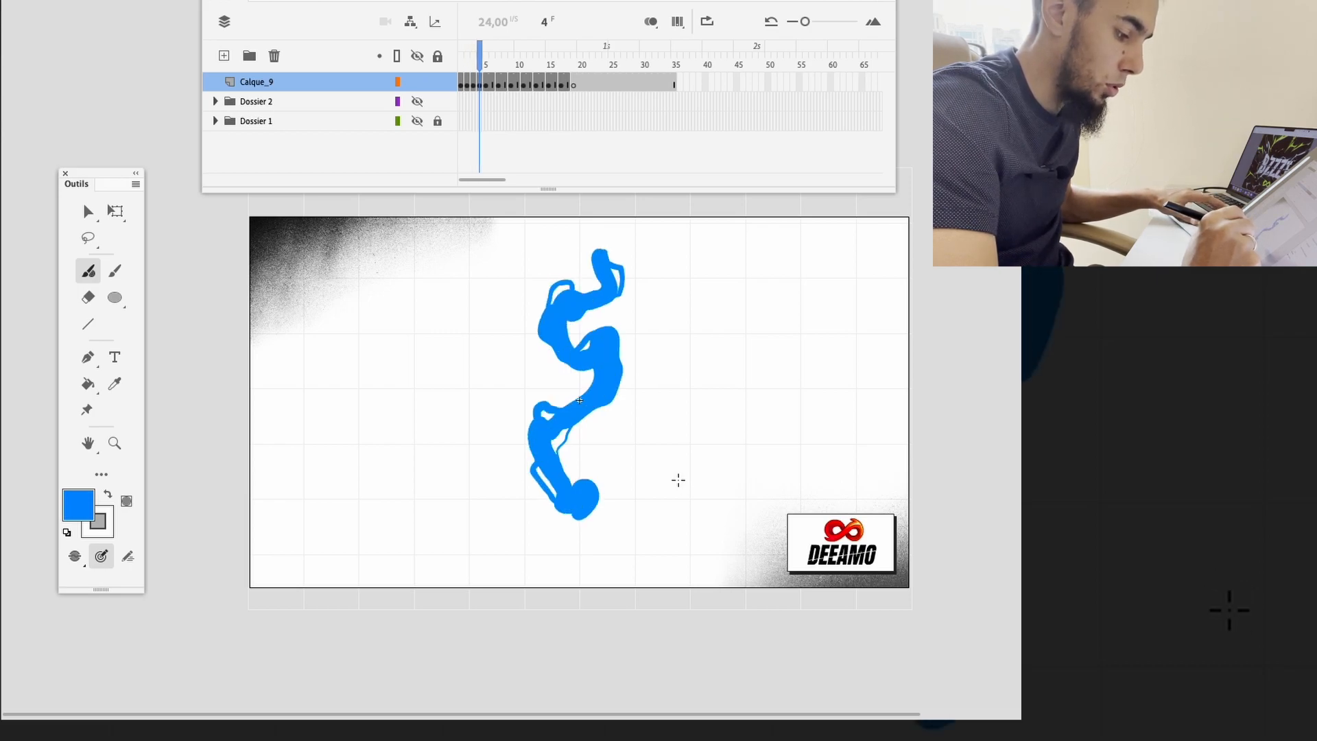
{"action": "key", "text": "period"}
{"action": "key", "text": "period"}
{"action": "key", "text": "period"}
{"action": "key", "text": "comma"}
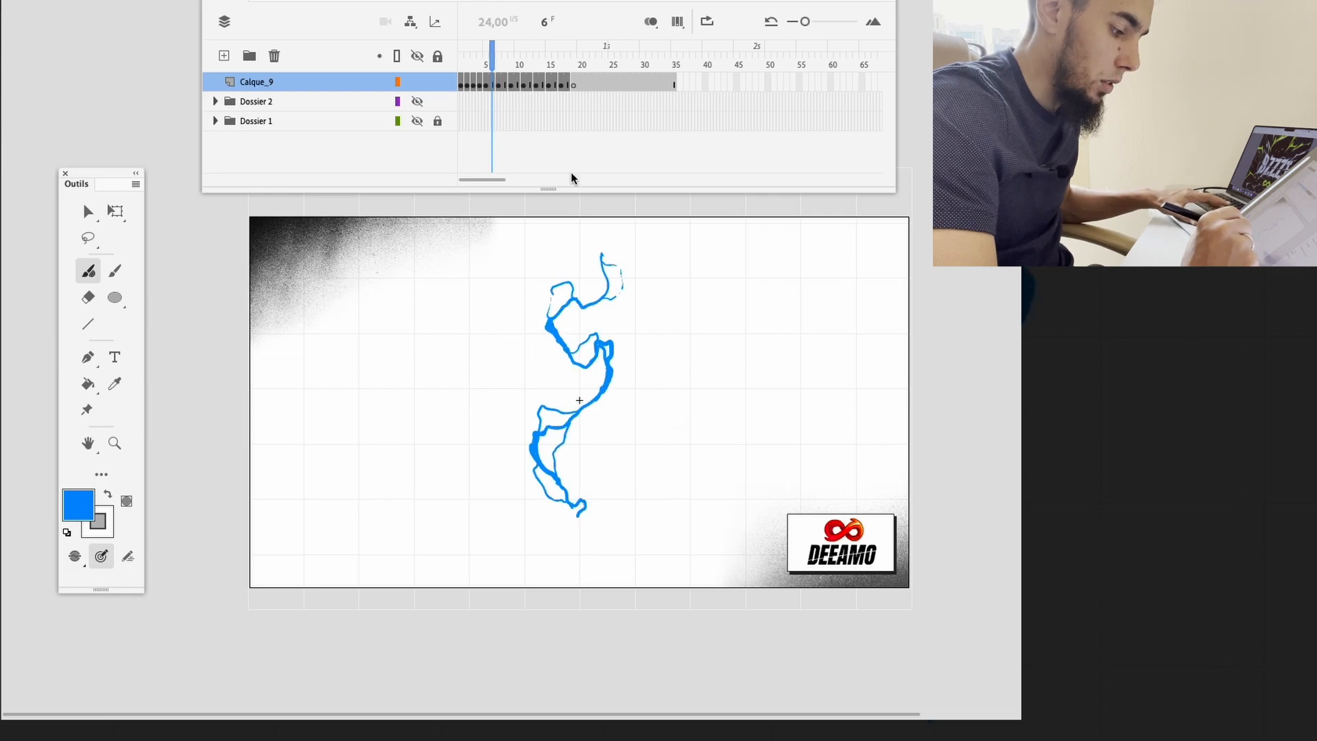
Step: Insert an extra frame after the thick bolt on frame 4 and make frame 5 a blank keyframe
{"action": "left_click_drag", "start_coordinate": [497, 63], "coordinate": [481, 63]}
{"action": "key", "text": "F5"}
{"action": "left_click", "coordinate": [503, 151]}
{"action": "left_click", "coordinate": [488, 60]}
{"action": "left_click", "coordinate": [487, 83]}
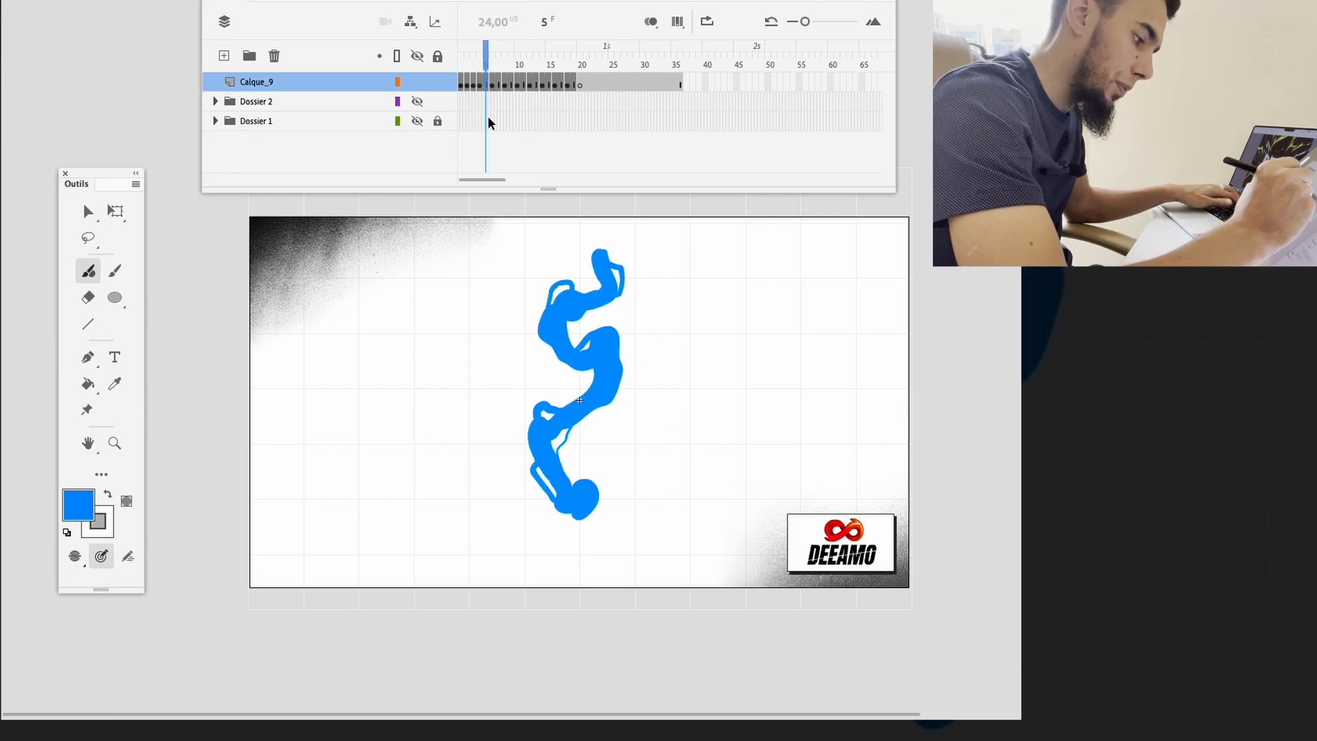
{"action": "key", "text": "F7"}
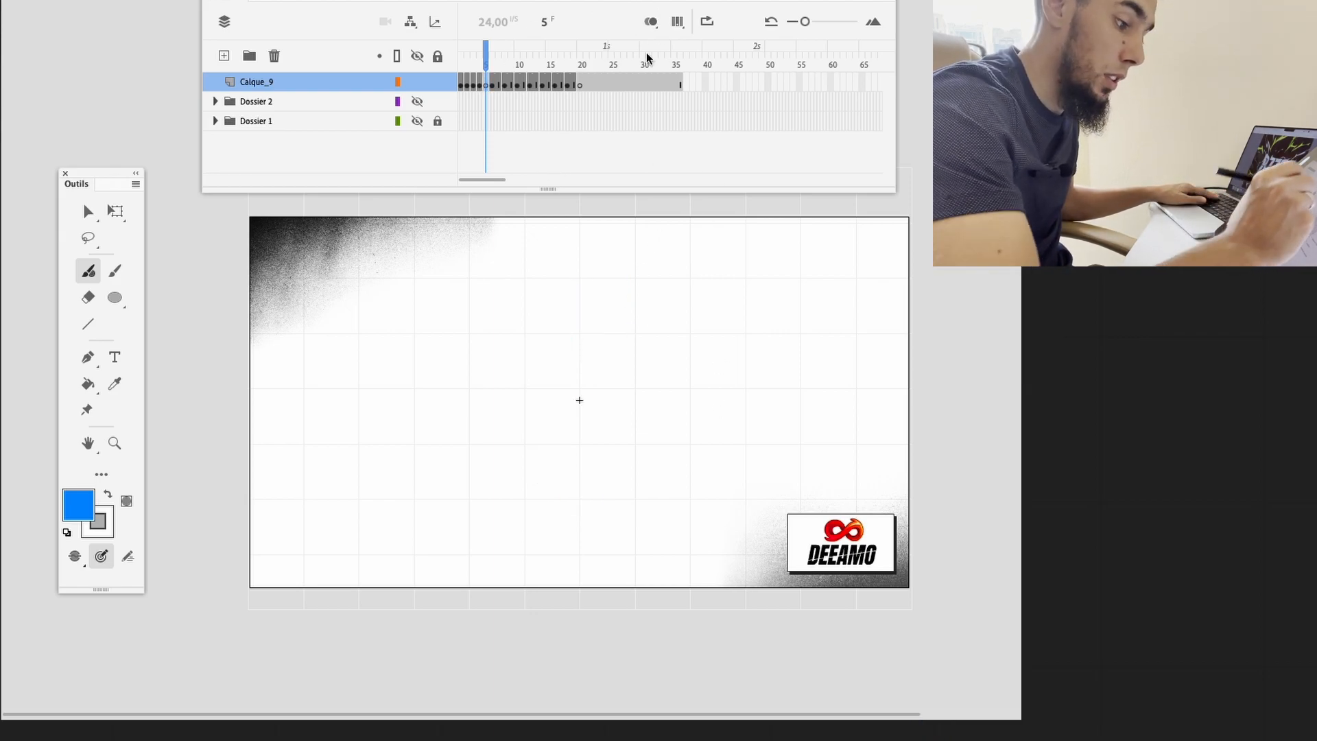
Step: Compare frames 4 to 6 around the blank keyframe, switching onion skinning on and off again
{"action": "left_click", "coordinate": [650, 22]}
{"action": "key", "text": "period"}
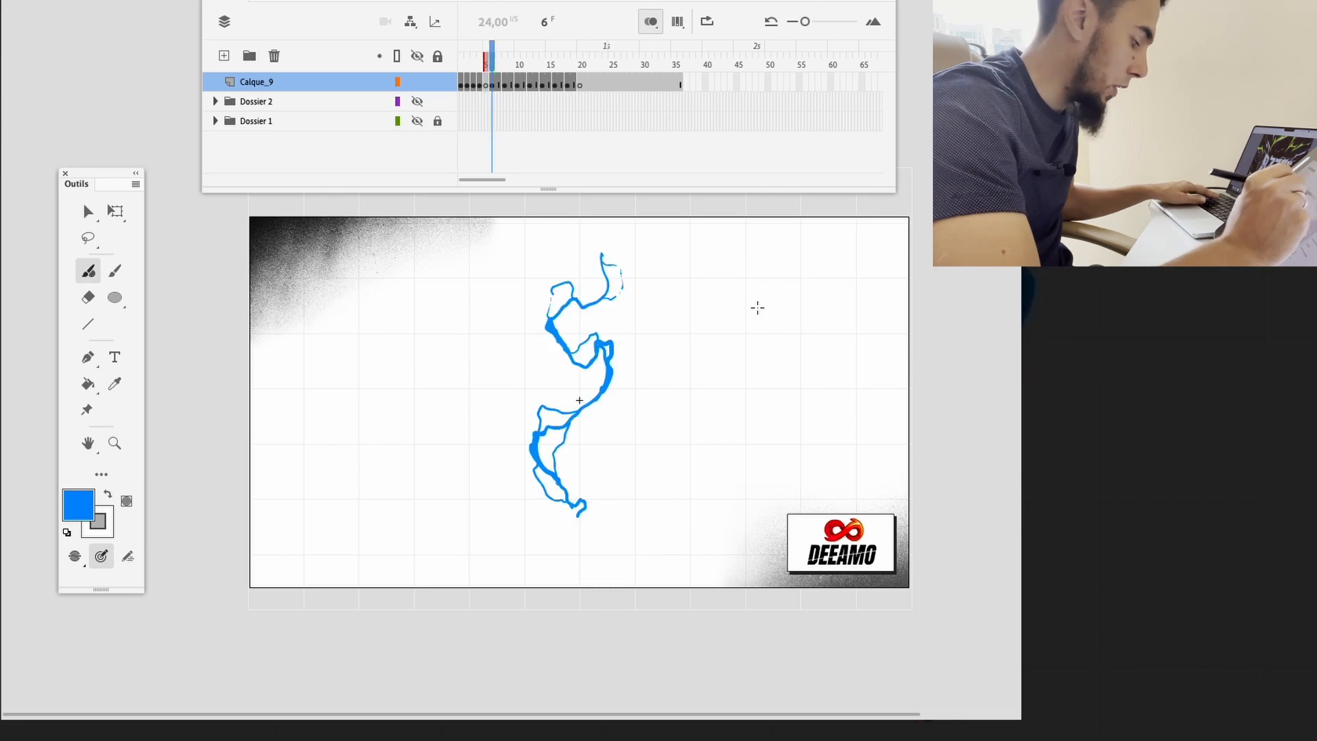
{"action": "key", "text": "comma"}
{"action": "key", "text": "period"}
{"action": "left_click", "coordinate": [651, 22]}
{"action": "key", "text": "comma"}
{"action": "key", "text": "comma"}
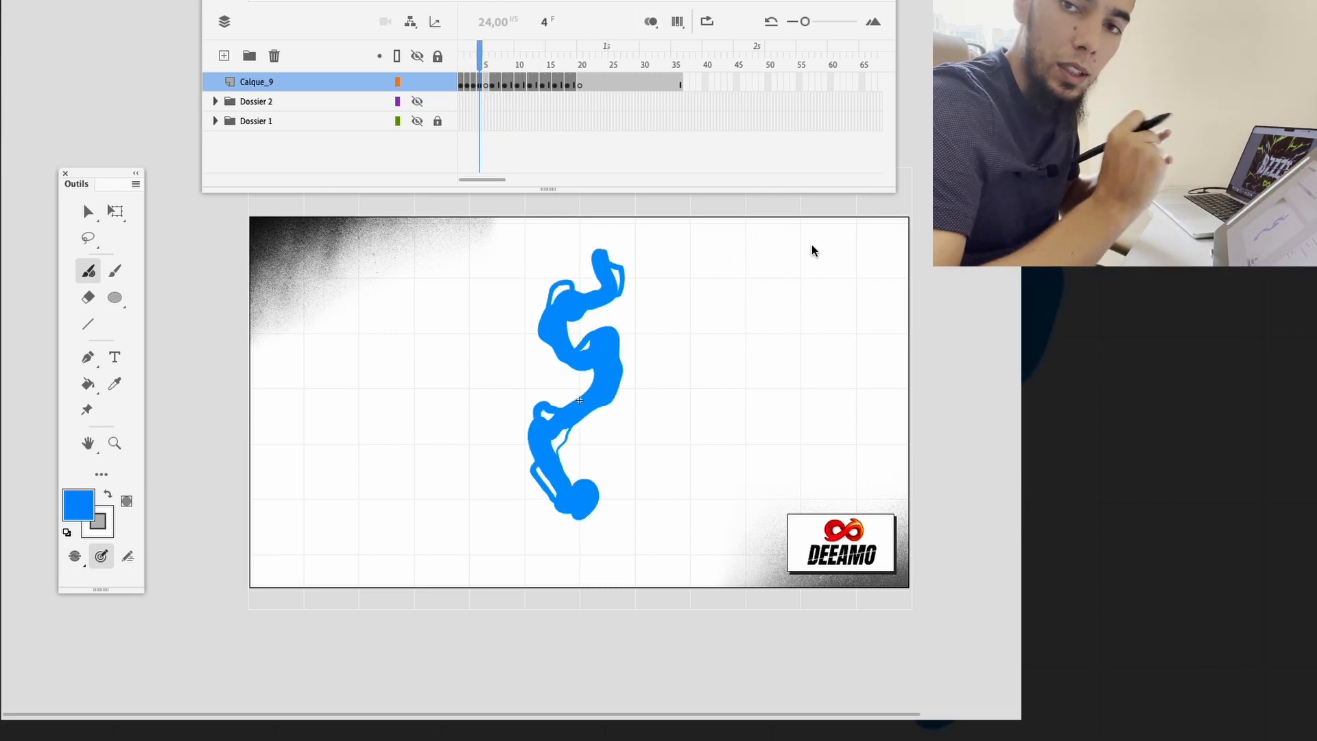
Step: Insert a blank keyframe right after the thin bolt on frame 1 and play the animation from the start
{"action": "key", "text": "period"}
{"action": "key", "text": "period"}
{"action": "key", "text": "comma"}
{"action": "key", "text": "comma"}
{"action": "key", "text": "v"}
{"action": "mouse_move", "coordinate": [483, 61]}
{"action": "left_mouse_down"}
{"action": "mouse_move", "coordinate": [529, 65]}
{"action": "mouse_move", "coordinate": [446, 57]}
{"action": "mouse_move", "coordinate": [466, 59]}
{"action": "left_mouse_up"}
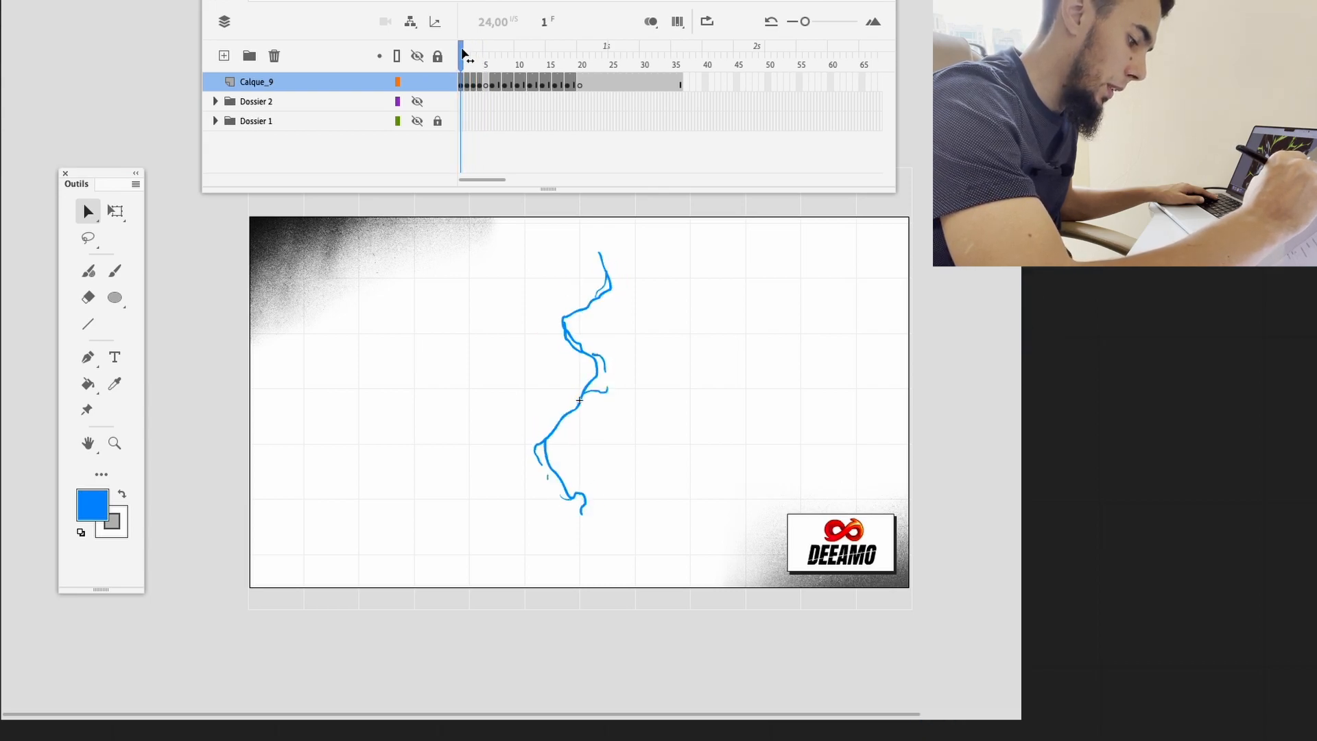
{"action": "key", "text": "F7"}
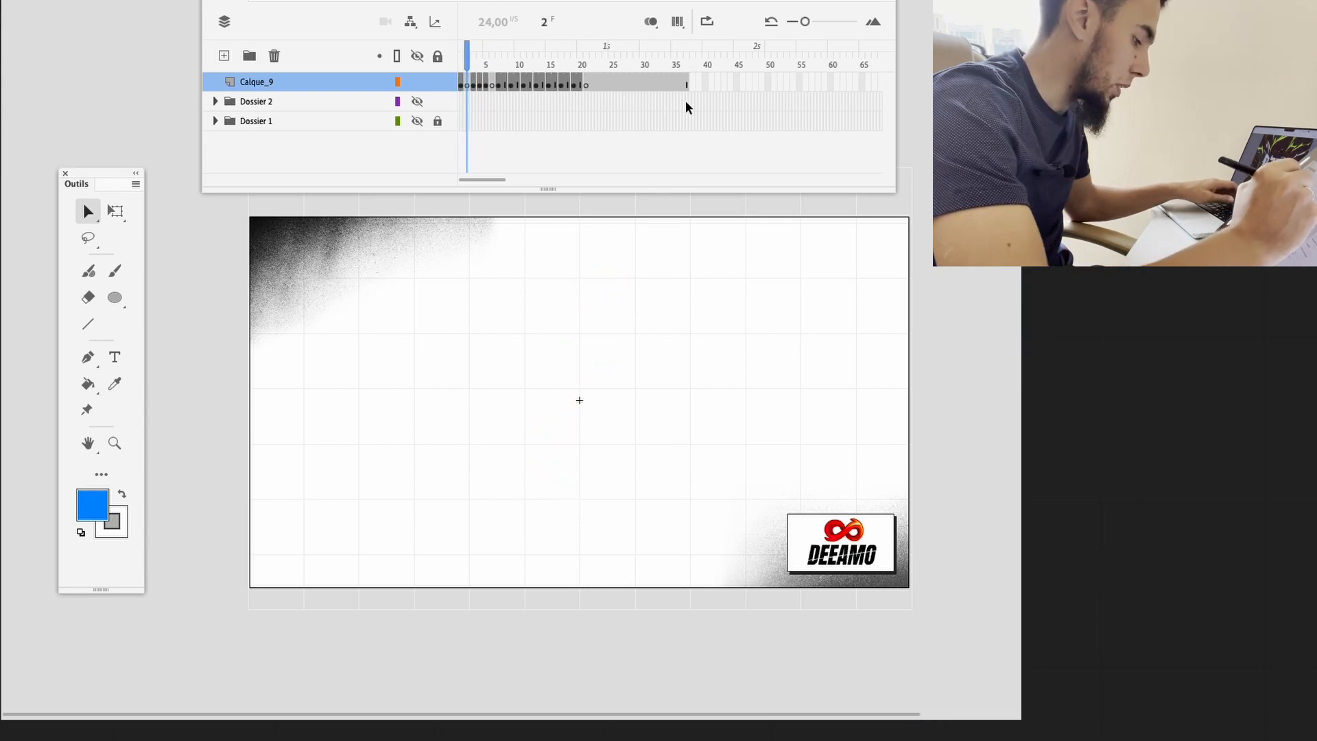
{"action": "key", "text": "comma"}
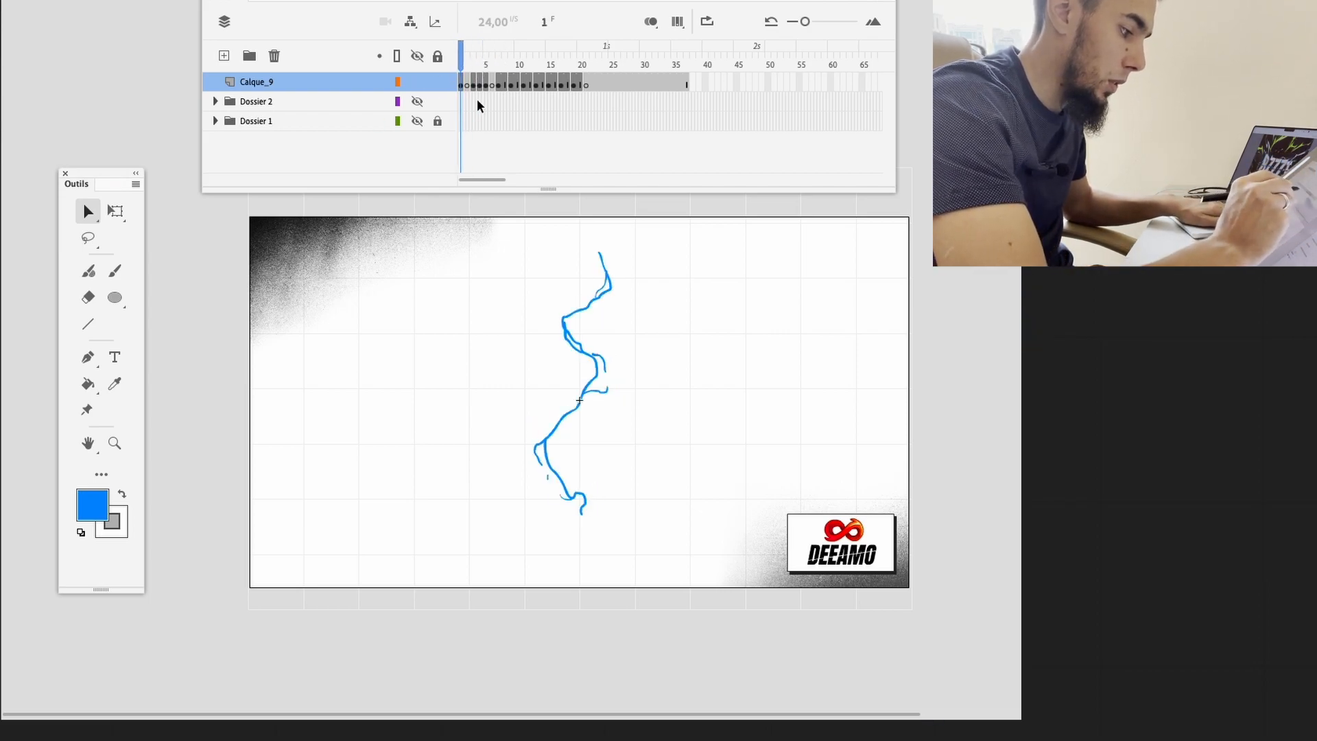
{"action": "key", "text": "Return"}
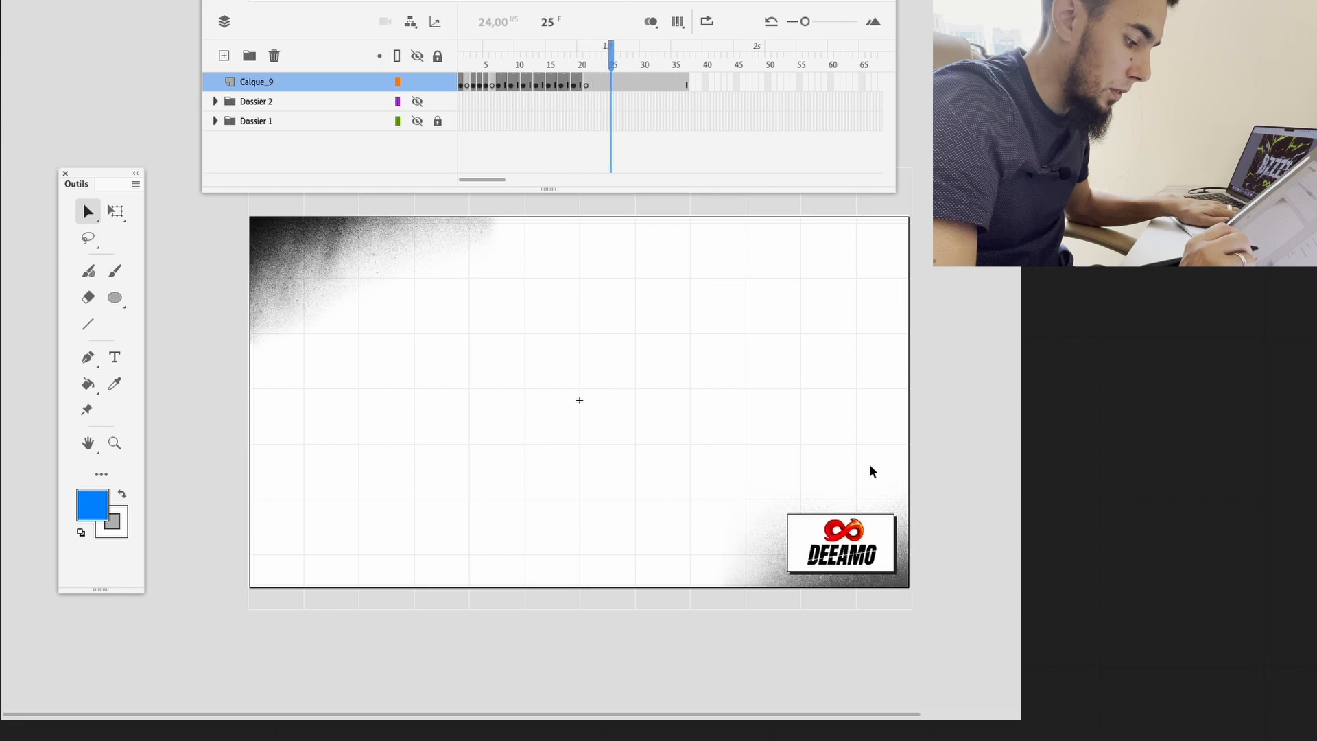
Step: Add a blank keyframe after frame 16 among the bolt's fading fragments and replay the animation from frame 1
{"action": "mouse_move", "coordinate": [561, 61]}
{"action": "left_mouse_down"}
{"action": "mouse_move", "coordinate": [542, 63]}
{"action": "mouse_move", "coordinate": [567, 65]}
{"action": "left_mouse_up"}
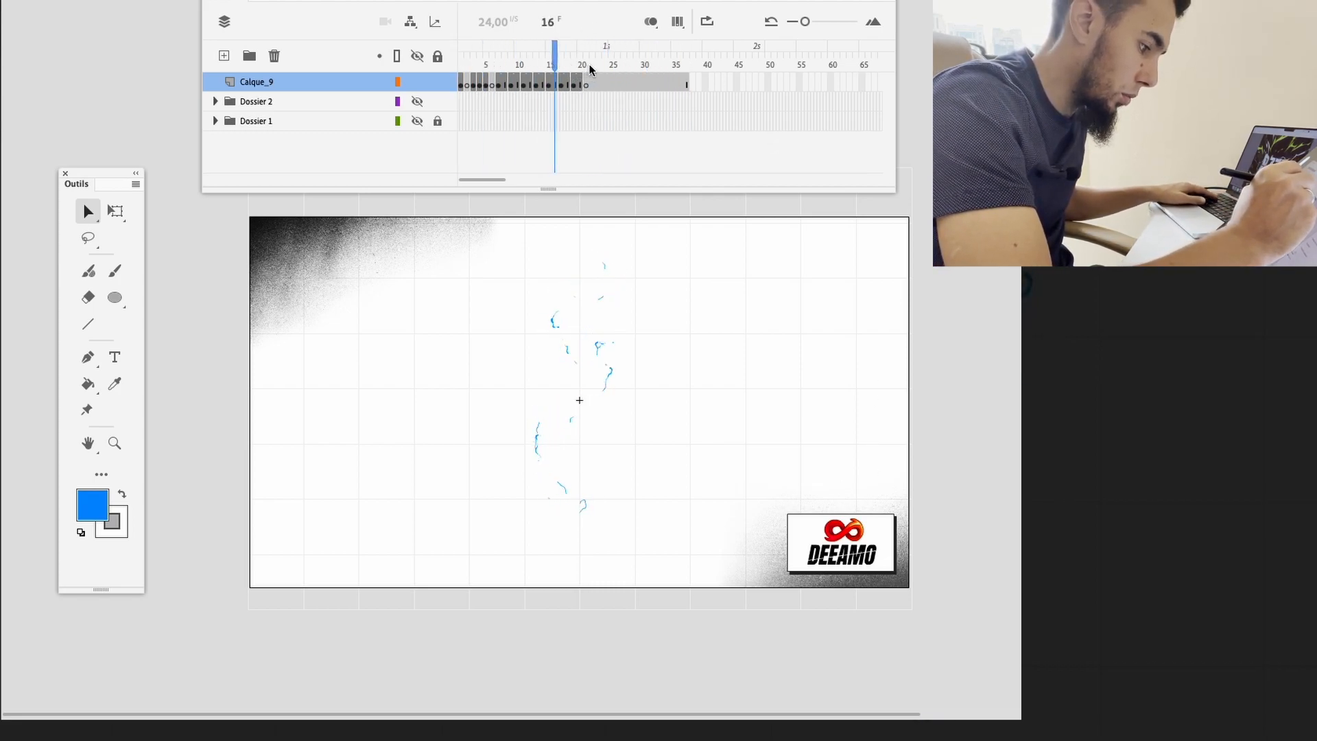
{"action": "key", "text": "F7"}
{"action": "mouse_move", "coordinate": [557, 60]}
{"action": "left_mouse_down"}
{"action": "mouse_move", "coordinate": [570, 63]}
{"action": "mouse_move", "coordinate": [306, 200]}
{"action": "left_mouse_up"}
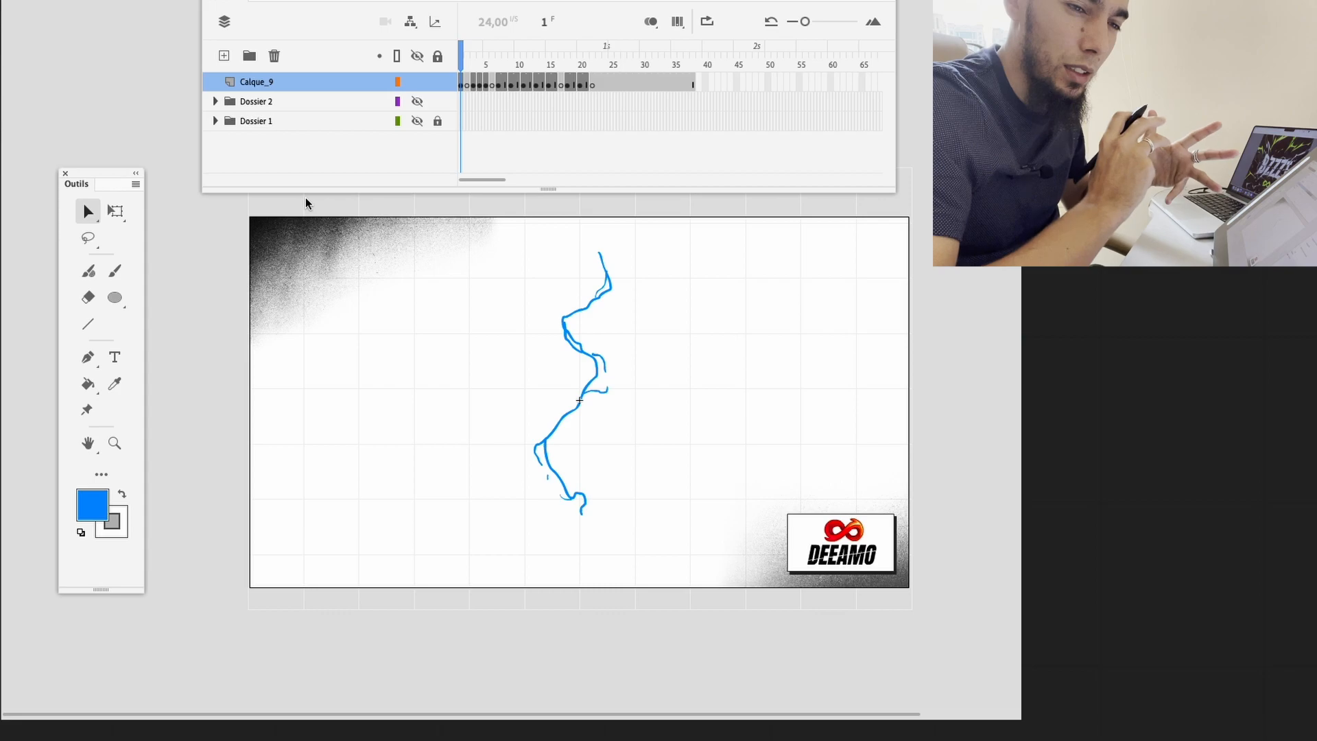
{"action": "key", "text": "Return"}
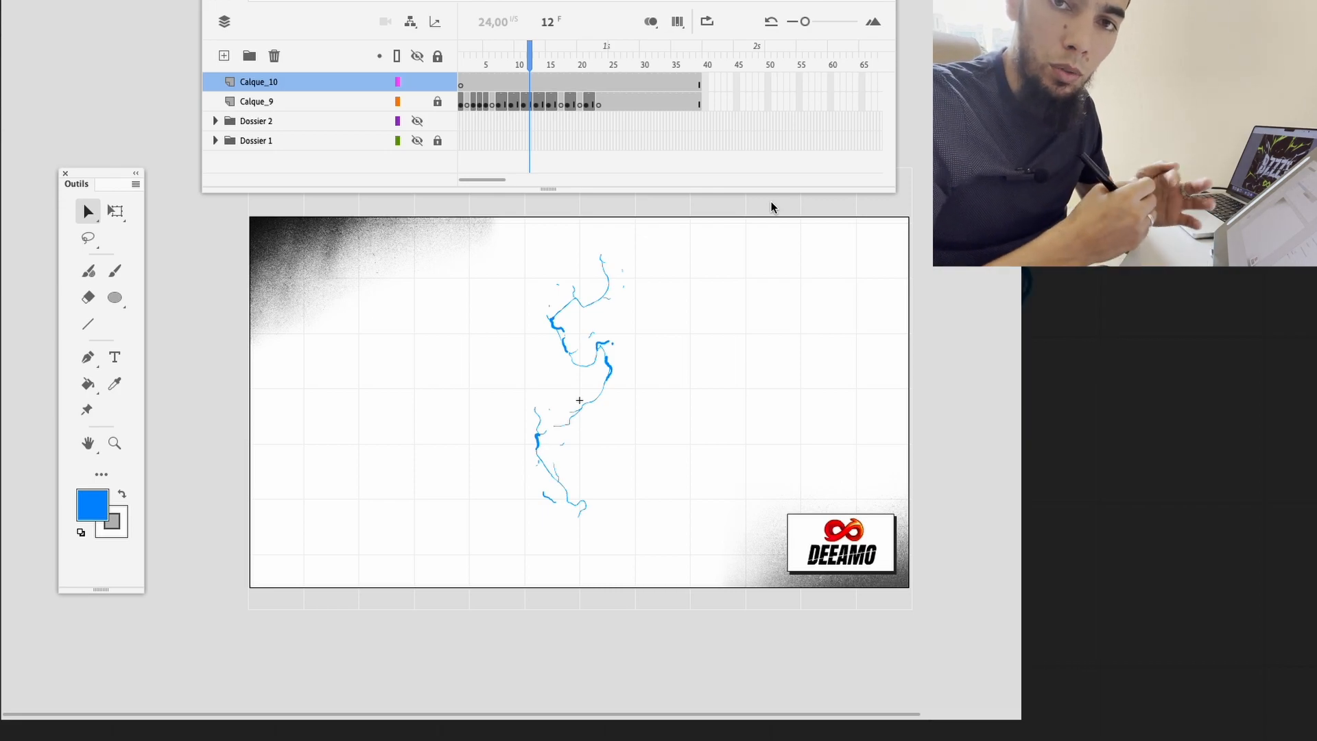
Step: Draw a thin jagged arc beside the bolt's foot on frame 9 of the empty layer, and go to blank frame 11 with onion skinning on
{"action": "mouse_move", "coordinate": [530, 59]}
{"action": "left_mouse_down"}
{"action": "mouse_move", "coordinate": [461, 77]}
{"action": "mouse_move", "coordinate": [511, 72]}
{"action": "left_mouse_up"}
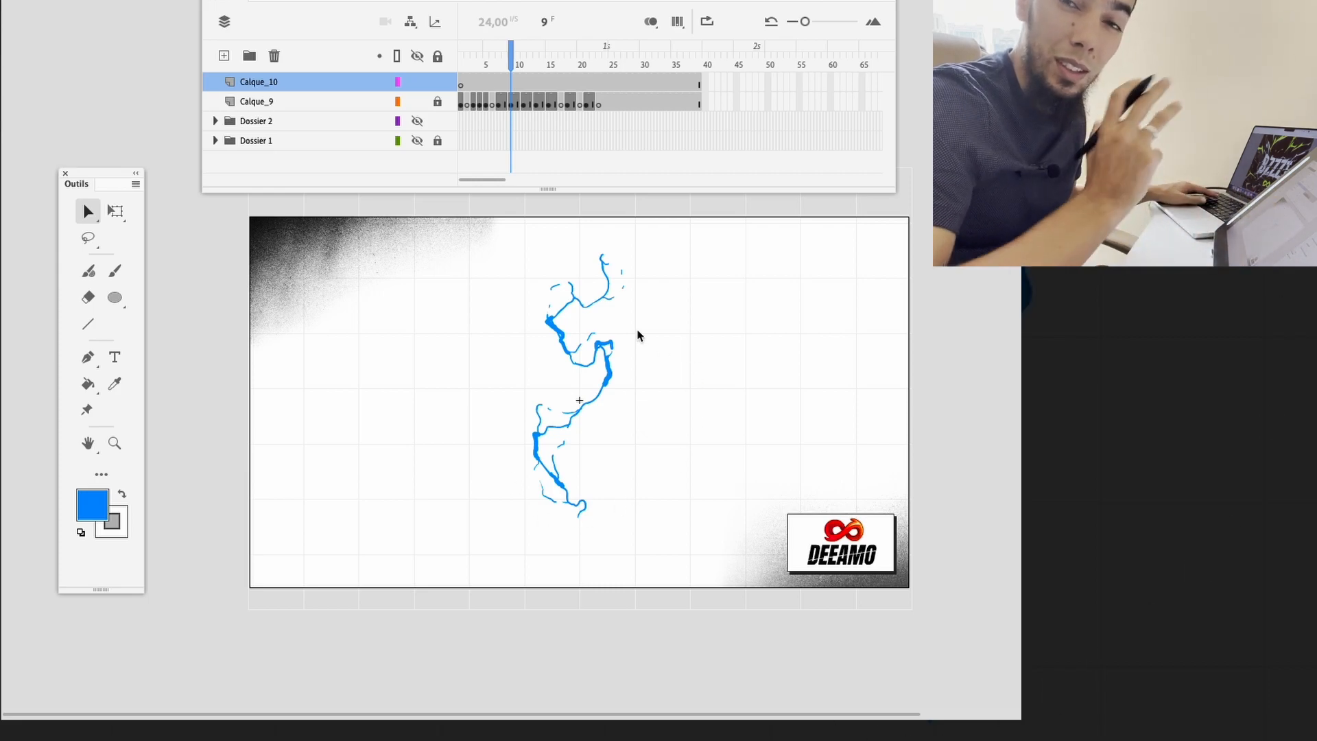
{"action": "key", "text": "b"}
{"action": "left_click_drag", "start_coordinate": [635, 503], "coordinate": [612, 522]}
{"action": "key", "text": "ctrl+z"}
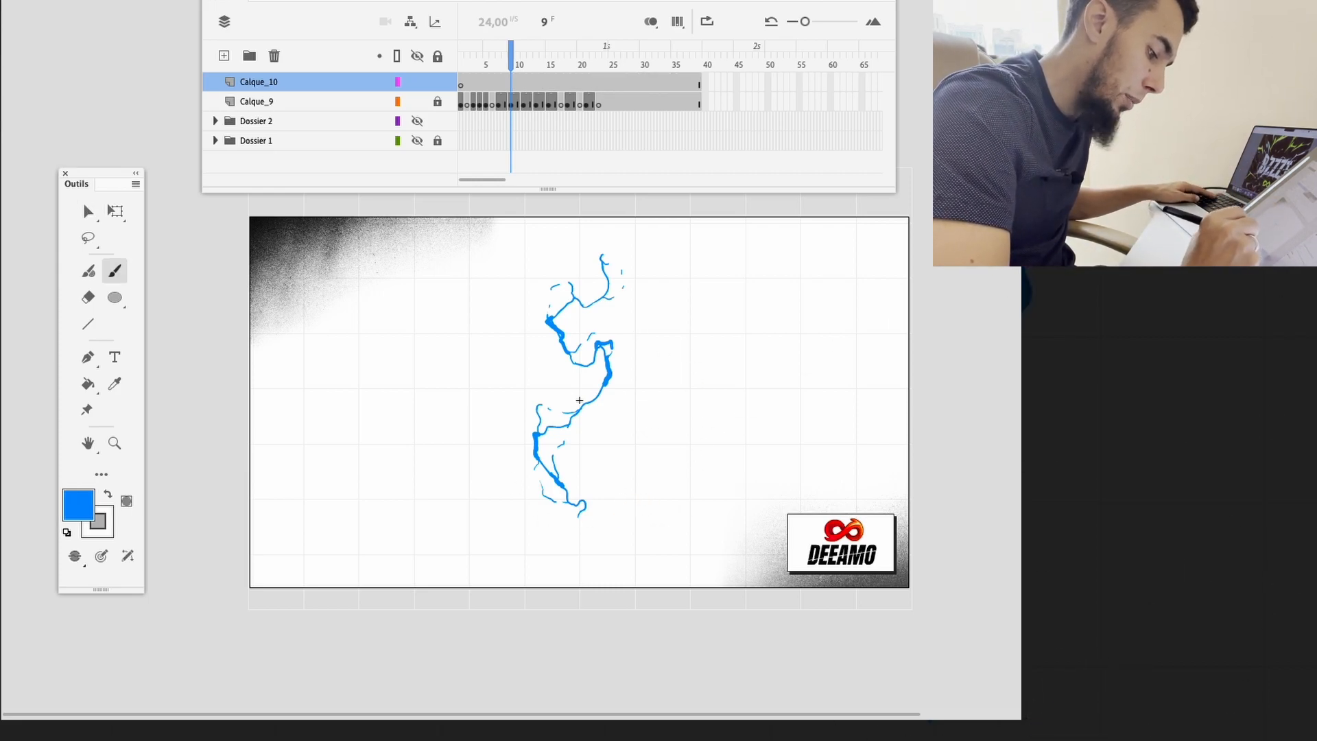
{"action": "key", "text": "y"}
{"action": "mouse_move", "coordinate": [626, 524]}
{"action": "left_mouse_down"}
{"action": "mouse_move", "coordinate": [661, 530]}
{"action": "mouse_move", "coordinate": [665, 503]}
{"action": "mouse_move", "coordinate": [678, 525]}
{"action": "left_mouse_up"}
{"action": "key", "text": "ctrl+z"}
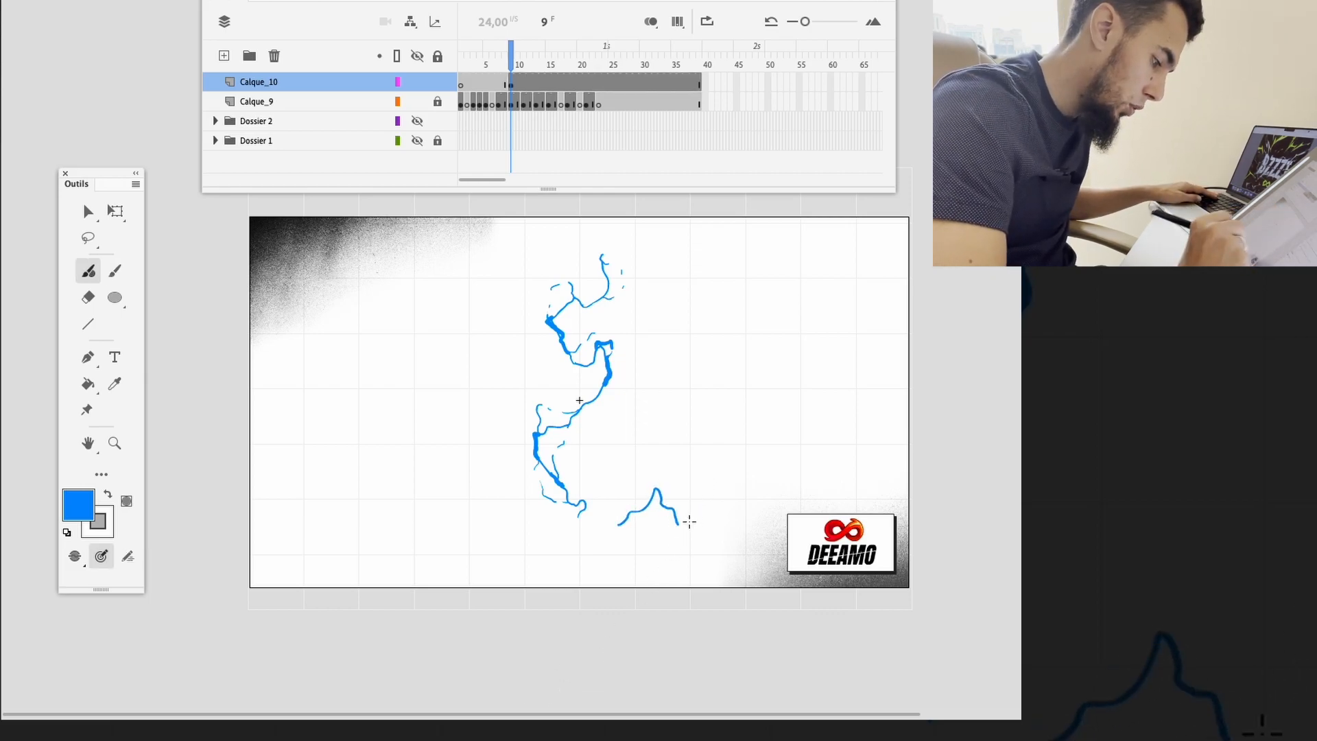
{"action": "key", "text": "."}
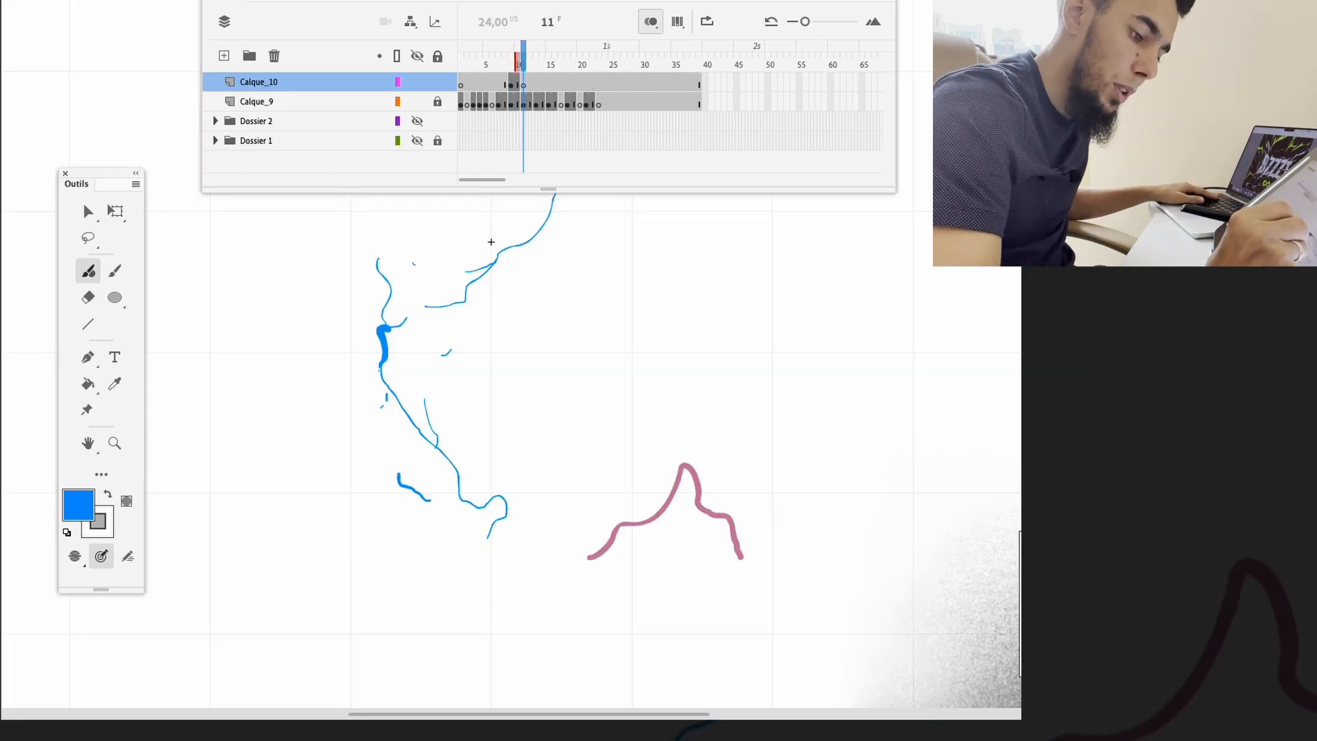
{"action": "mouse_move", "coordinate": [603, 548]}
{"action": "left_mouse_down"}
{"action": "mouse_move", "coordinate": [693, 471]}
{"action": "mouse_move", "coordinate": [700, 508]}
{"action": "mouse_move", "coordinate": [738, 558]}
{"action": "left_mouse_up"}
{"action": "key", "text": "ctrl+z"}
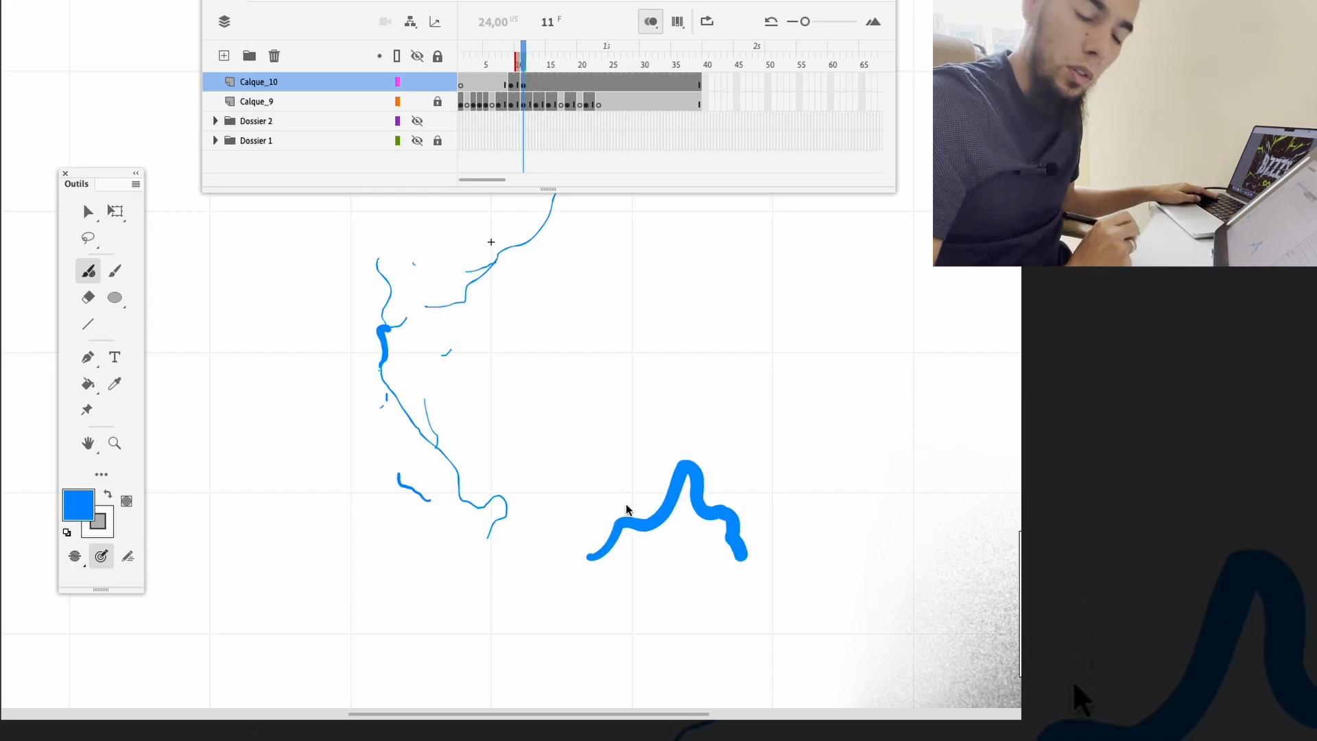
{"action": "key", "text": "ctrl+z"}
{"action": "mouse_move", "coordinate": [590, 559]}
{"action": "left_mouse_down"}
{"action": "mouse_move", "coordinate": [613, 487]}
{"action": "mouse_move", "coordinate": [648, 500]}
{"action": "mouse_move", "coordinate": [686, 471]}
{"action": "left_mouse_up"}
{"action": "key", "text": "ctrl+z"}
{"action": "left_click", "coordinate": [594, 558]}
{"action": "key", "text": "ctrl+z"}
{"action": "left_click", "coordinate": [745, 554]}
{"action": "key", "text": "ctrl+z"}
{"action": "key", "text": "ctrl+z"}
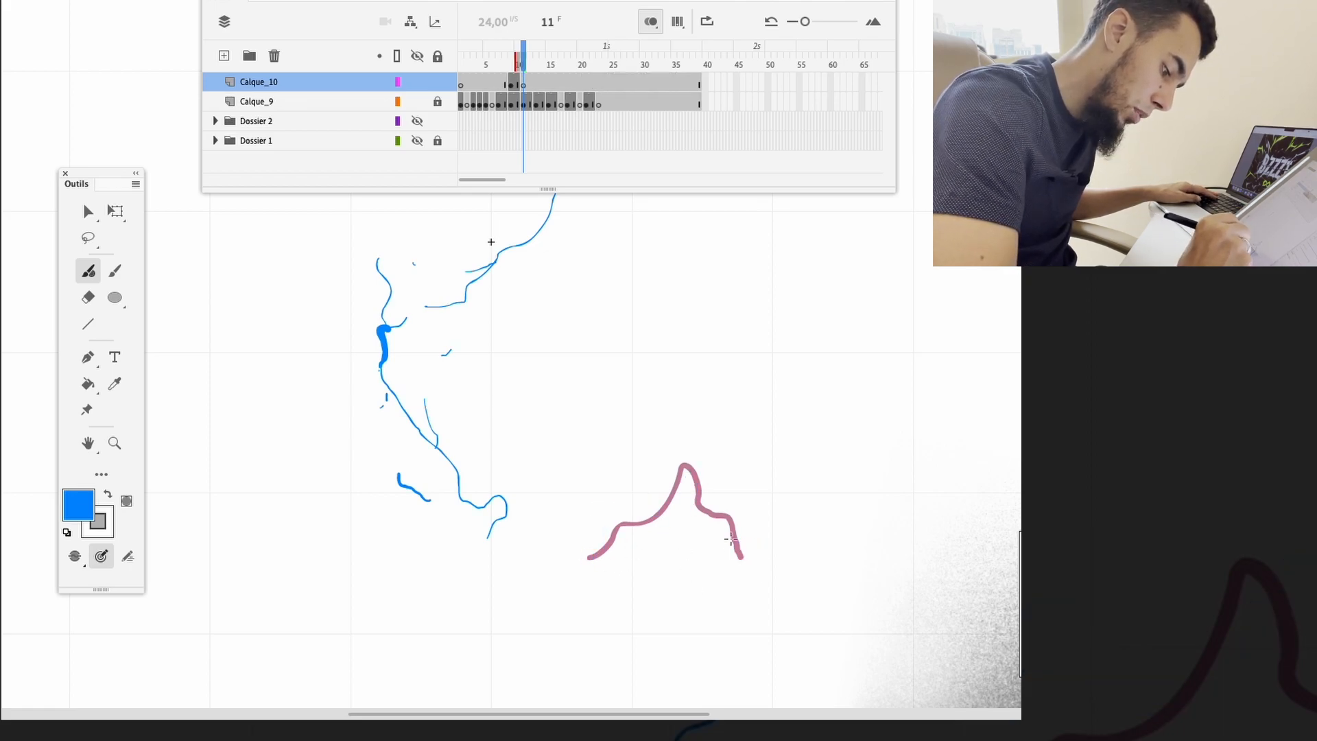
Step: Draw a thick wavy arc with a heavy peak and side branches on frame 11, and thicken the arc's peak on frame 10
{"action": "mouse_move", "coordinate": [591, 557]}
{"action": "left_mouse_down"}
{"action": "mouse_move", "coordinate": [596, 520]}
{"action": "mouse_move", "coordinate": [622, 487]}
{"action": "mouse_move", "coordinate": [659, 499]}
{"action": "mouse_move", "coordinate": [714, 488]}
{"action": "mouse_move", "coordinate": [739, 446]}
{"action": "mouse_move", "coordinate": [763, 462]}
{"action": "mouse_move", "coordinate": [739, 558]}
{"action": "left_mouse_up"}
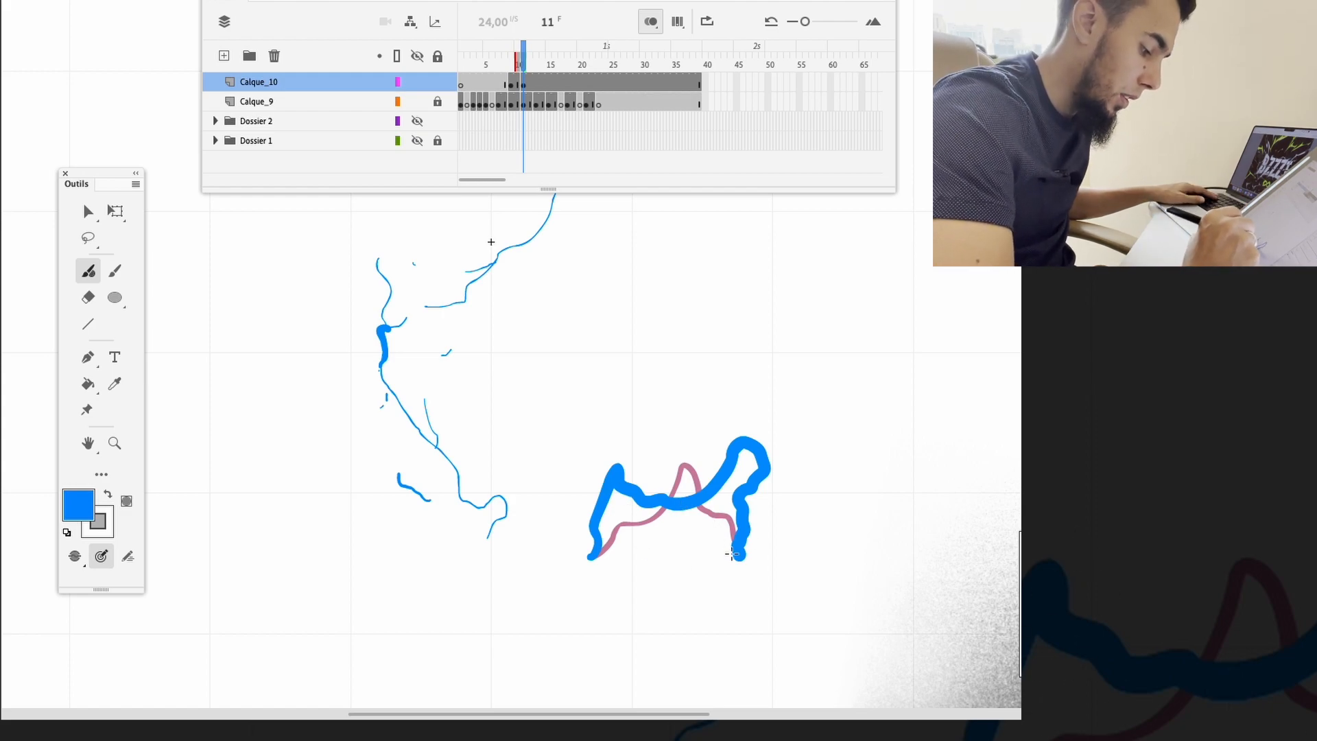
{"action": "mouse_move", "coordinate": [706, 491]}
{"action": "left_mouse_down"}
{"action": "mouse_move", "coordinate": [729, 431]}
{"action": "mouse_move", "coordinate": [751, 429]}
{"action": "mouse_move", "coordinate": [770, 468]}
{"action": "mouse_move", "coordinate": [758, 436]}
{"action": "left_mouse_up"}
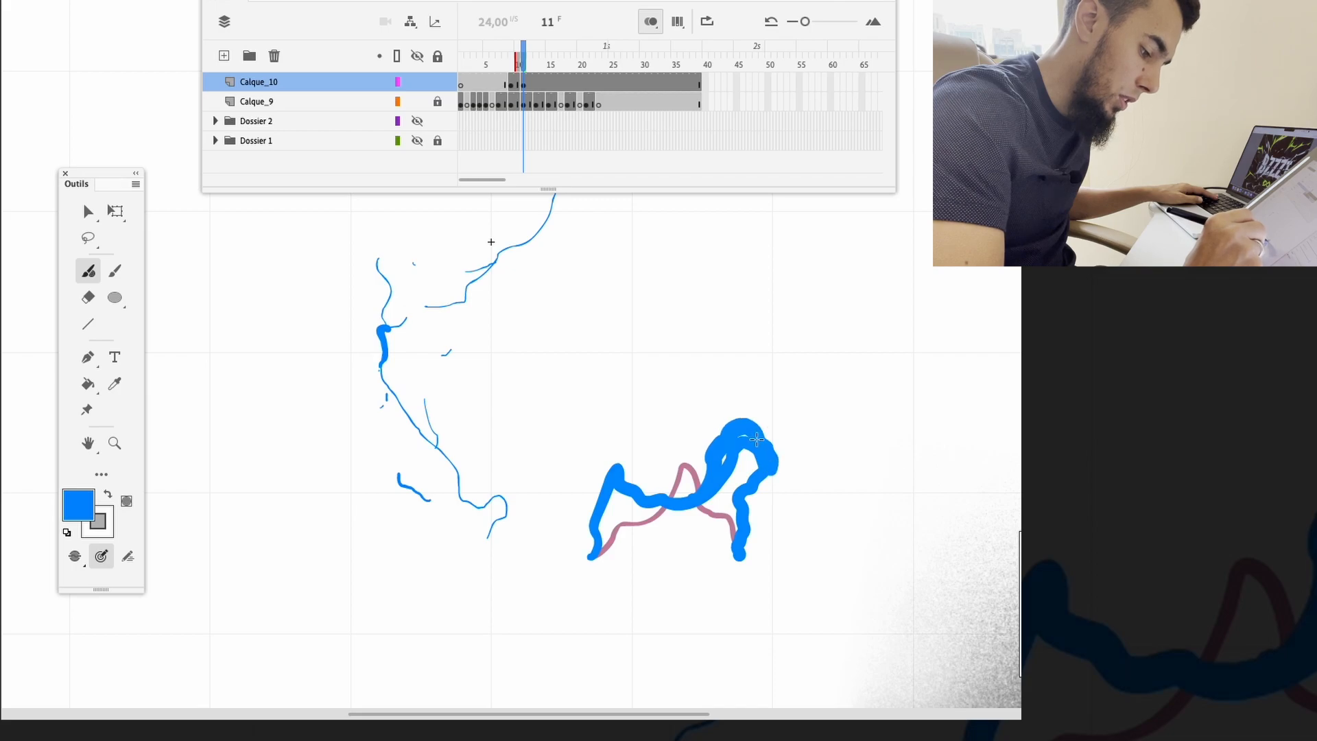
{"action": "key", "text": "ctrl+z"}
{"action": "mouse_move", "coordinate": [719, 480]}
{"action": "left_mouse_down"}
{"action": "mouse_move", "coordinate": [737, 432]}
{"action": "mouse_move", "coordinate": [768, 456]}
{"action": "left_mouse_up"}
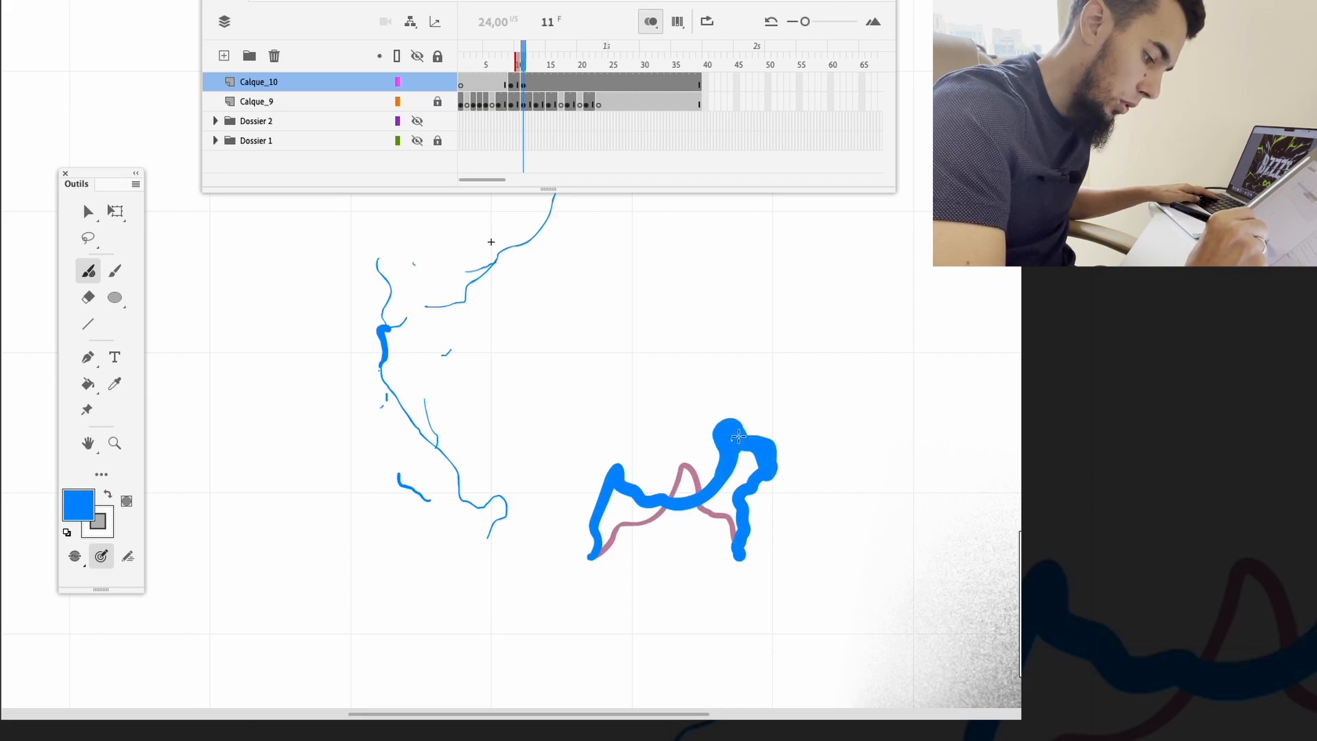
{"action": "left_click_drag", "start_coordinate": [607, 513], "coordinate": [659, 499]}
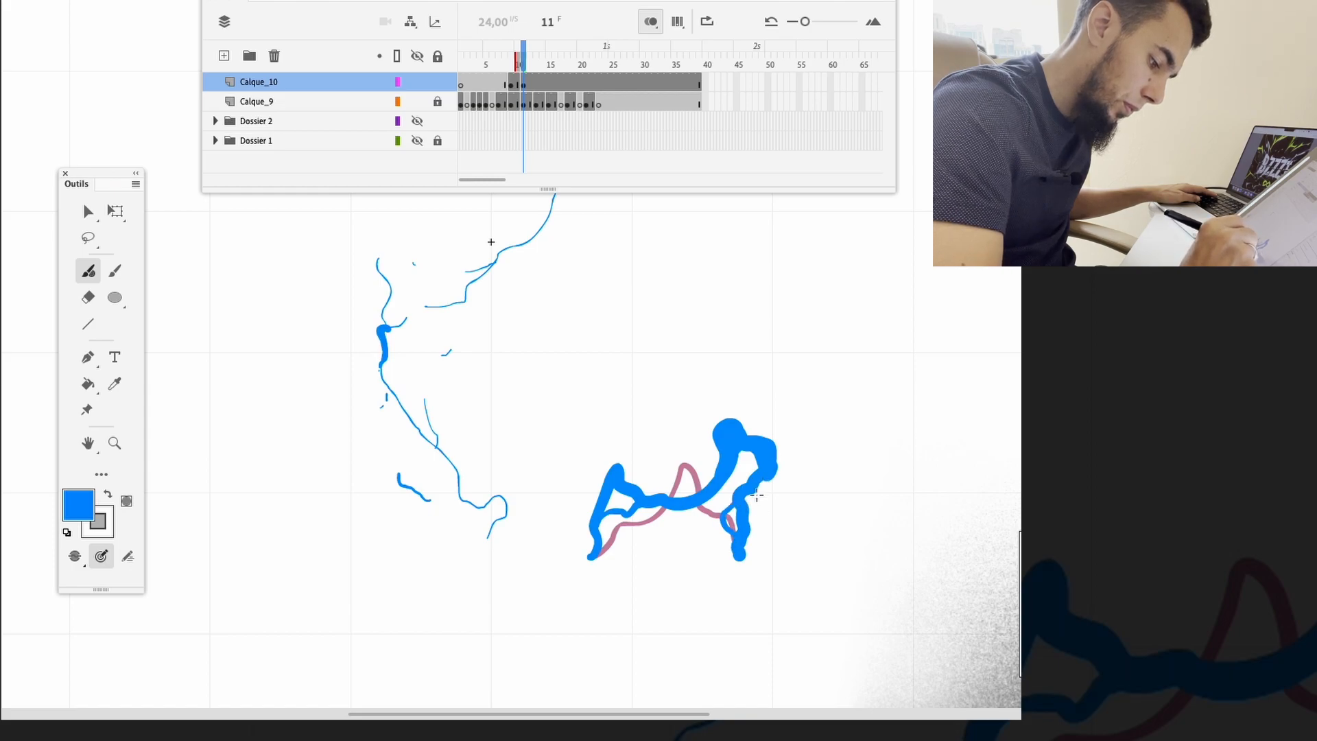
{"action": "key", "text": "comma"}
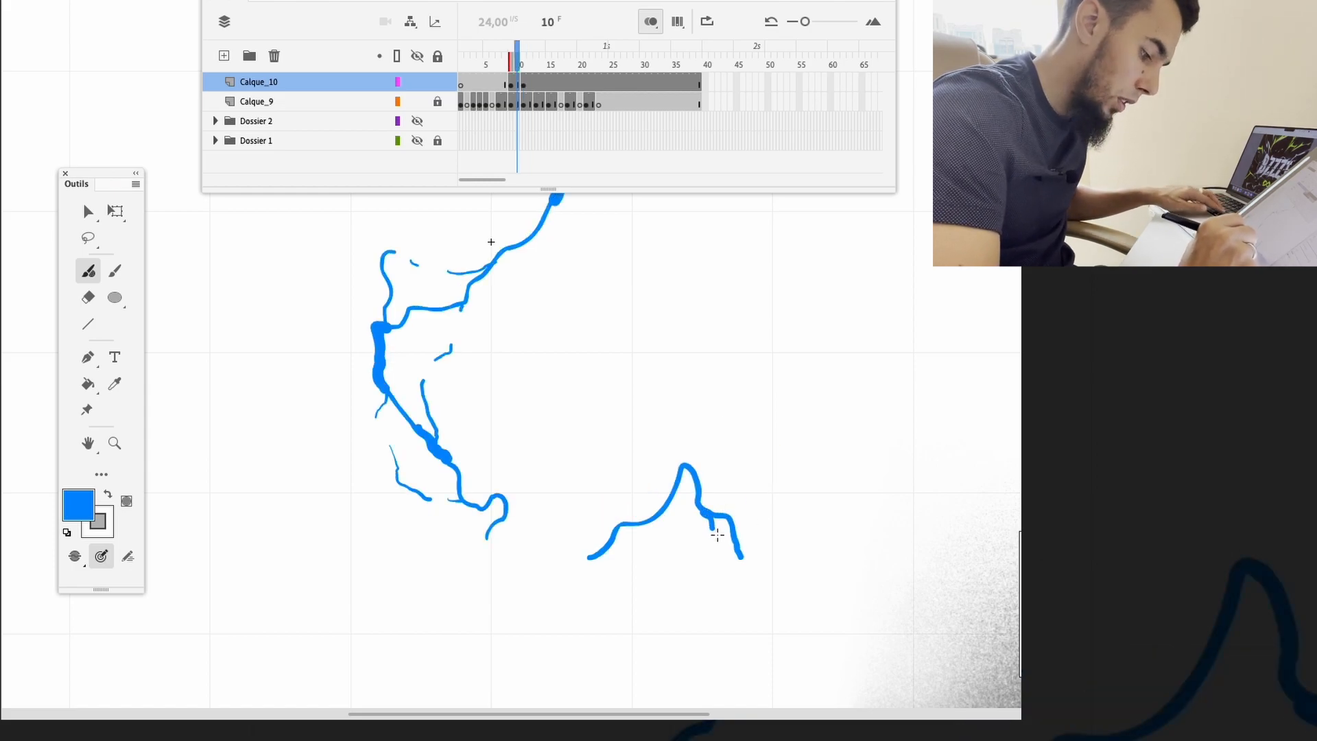
{"action": "mouse_move", "coordinate": [701, 502]}
{"action": "left_mouse_down"}
{"action": "mouse_move", "coordinate": [694, 476]}
{"action": "mouse_move", "coordinate": [709, 515]}
{"action": "mouse_move", "coordinate": [686, 467]}
{"action": "mouse_move", "coordinate": [679, 499]}
{"action": "left_mouse_up"}
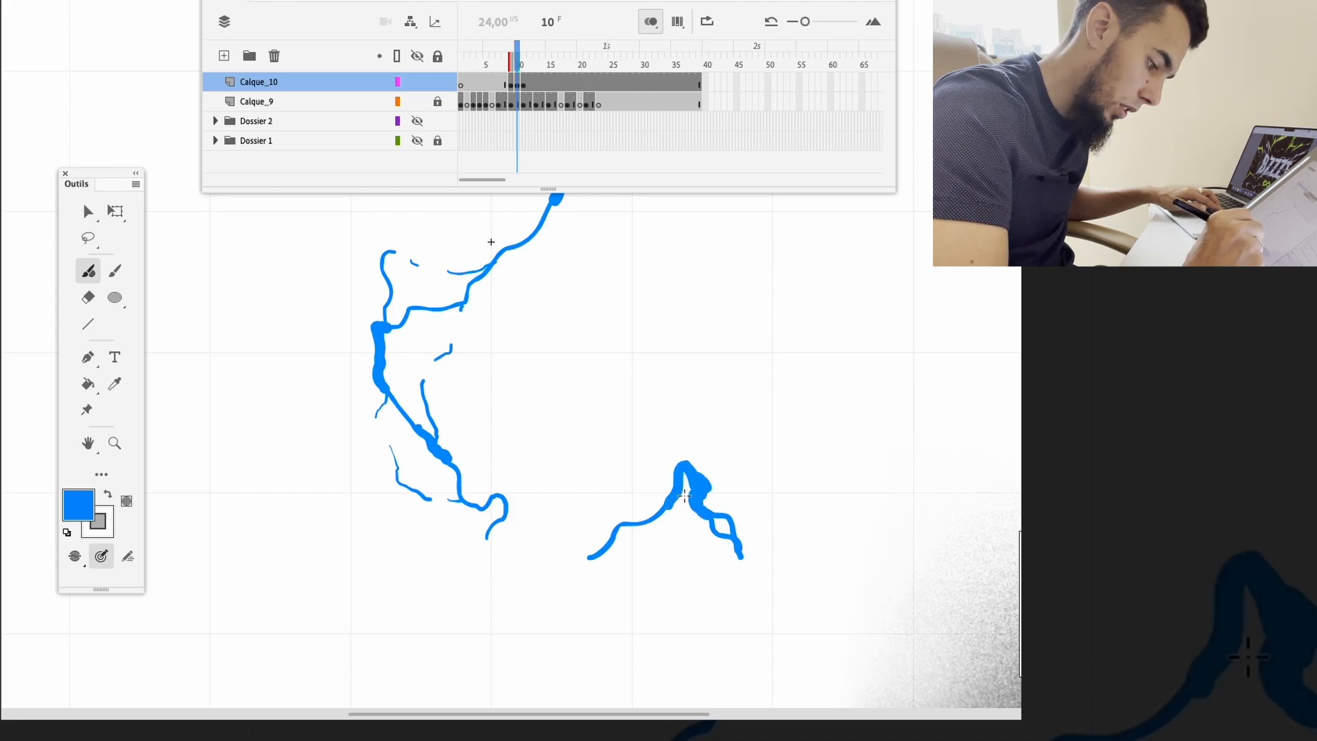
Step: Trace a thinner version of the thick arc on frame 13, including its peaks, ends and small side branches
{"action": "key", "text": "period"}
{"action": "key", "text": "period"}
{"action": "key", "text": "period"}
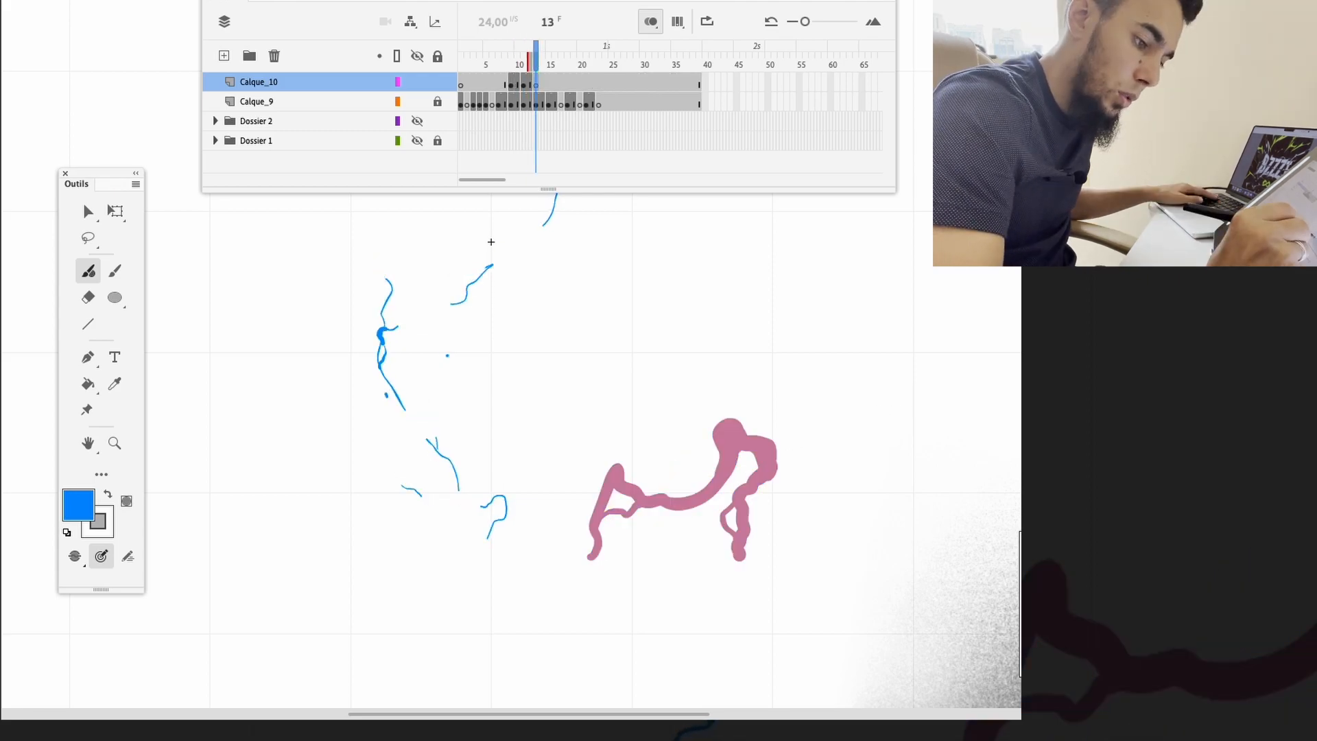
{"action": "left_click_drag", "start_coordinate": [605, 544], "coordinate": [619, 527]}
{"action": "key", "text": "super+z"}
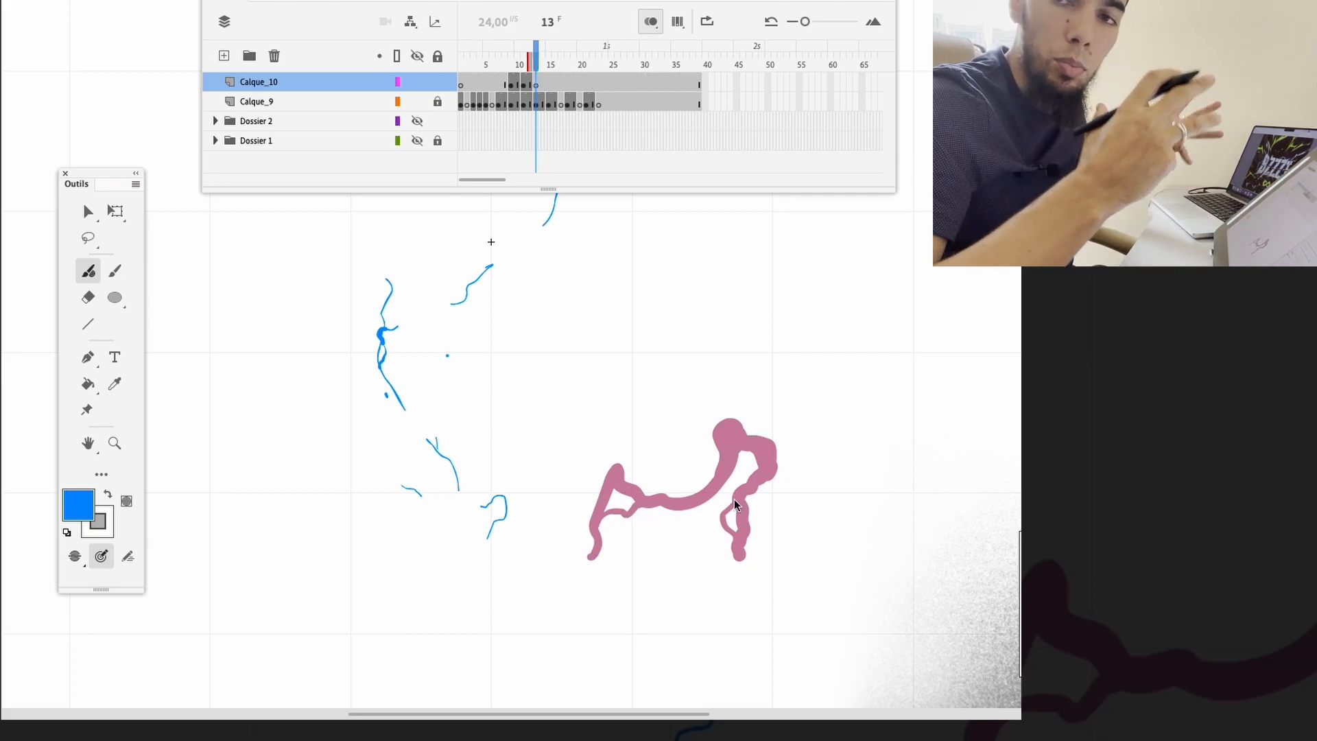
{"action": "mouse_move", "coordinate": [591, 547]}
{"action": "left_mouse_down"}
{"action": "mouse_move", "coordinate": [606, 525]}
{"action": "mouse_move", "coordinate": [601, 541]}
{"action": "left_mouse_up"}
{"action": "key", "text": "super+z"}
{"action": "mouse_move", "coordinate": [634, 494]}
{"action": "left_mouse_down"}
{"action": "mouse_move", "coordinate": [725, 458]}
{"action": "mouse_move", "coordinate": [728, 513]}
{"action": "left_mouse_up"}
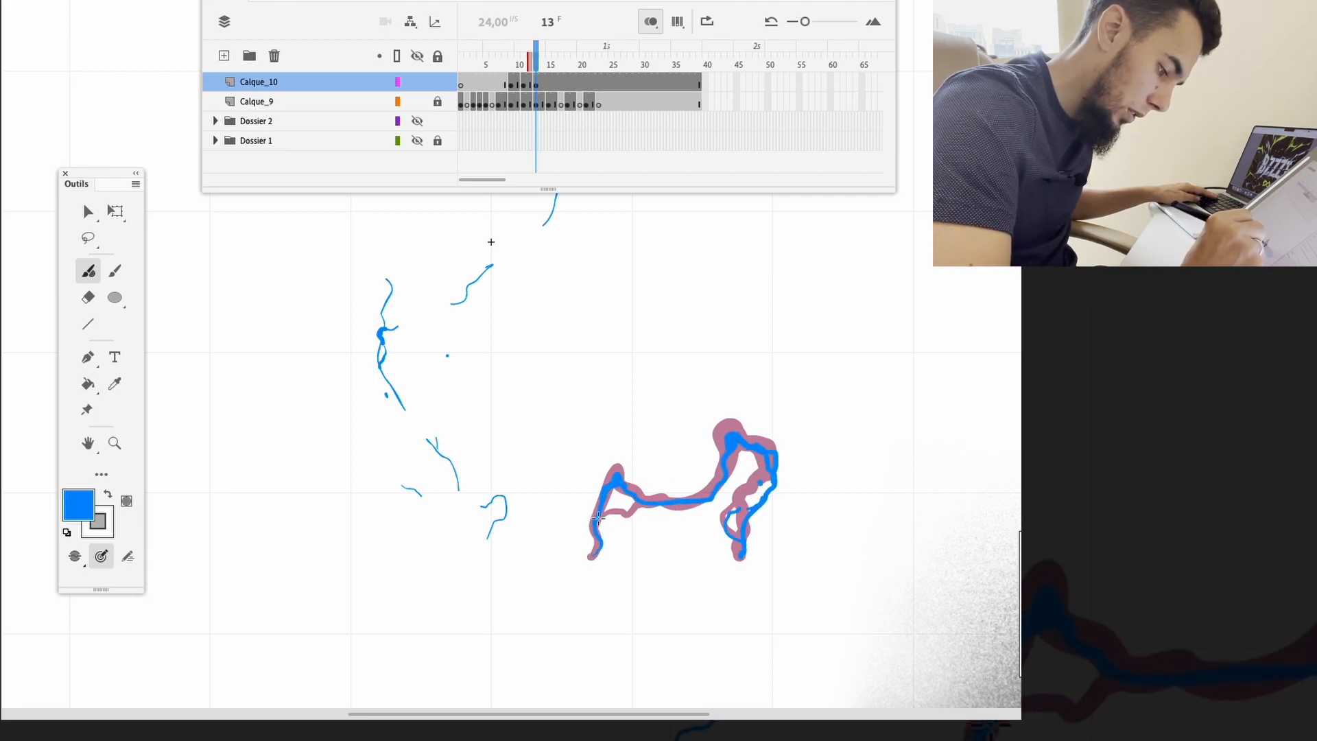
{"action": "left_click_drag", "start_coordinate": [602, 516], "coordinate": [639, 506]}
Step: Add a blank keyframe on frame 15 and redraw the arc there with even thinner lines
{"action": "key", "text": "period"}
{"action": "key", "text": "period"}
{"action": "key", "text": "F7"}
{"action": "mouse_move", "coordinate": [762, 505]}
{"action": "left_mouse_down"}
{"action": "mouse_move", "coordinate": [730, 450]}
{"action": "mouse_move", "coordinate": [622, 484]}
{"action": "mouse_move", "coordinate": [642, 506]}
{"action": "left_mouse_up"}
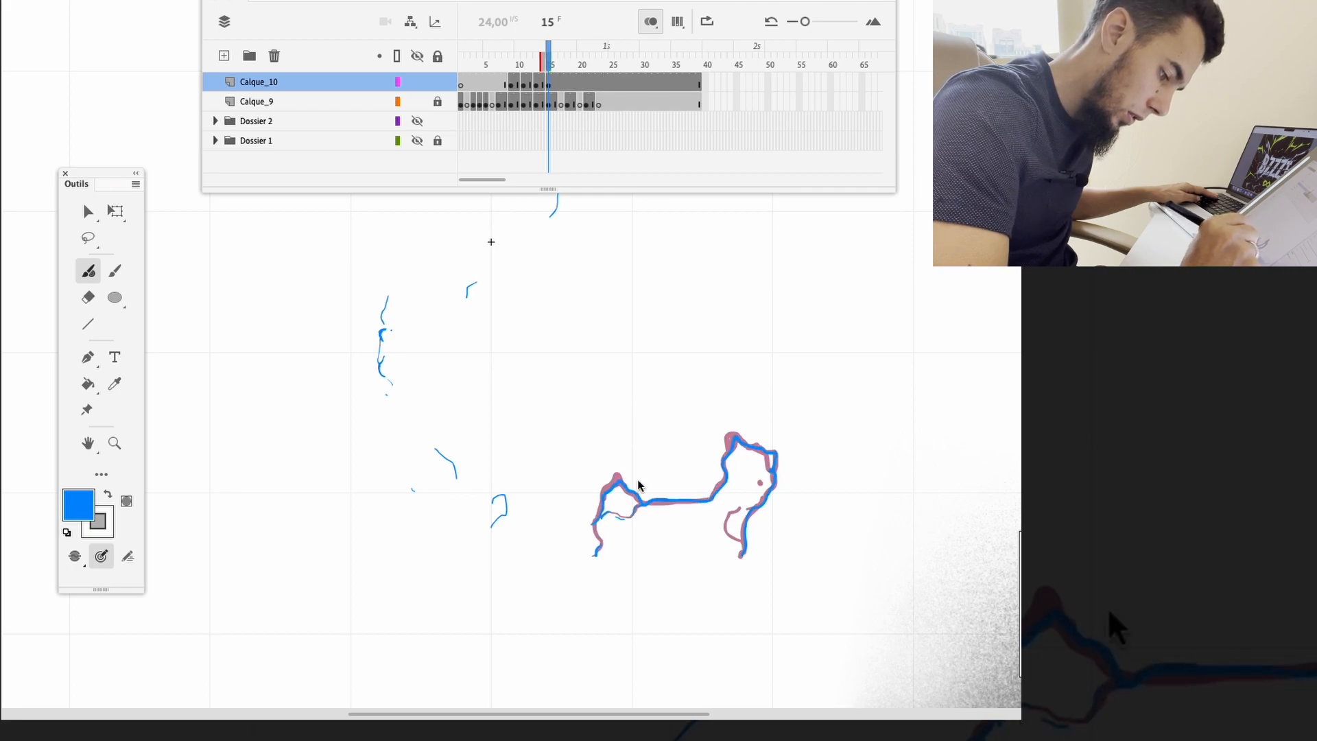
Step: Add a blank keyframe on frame 17 and redraw the arc as slightly broken, wavy thin lines
{"action": "key", "text": "period"}
{"action": "key", "text": "period"}
{"action": "key", "text": "F7"}
{"action": "left_click_drag", "start_coordinate": [743, 552], "coordinate": [782, 480]}
{"action": "left_click_drag", "start_coordinate": [662, 501], "coordinate": [772, 453]}
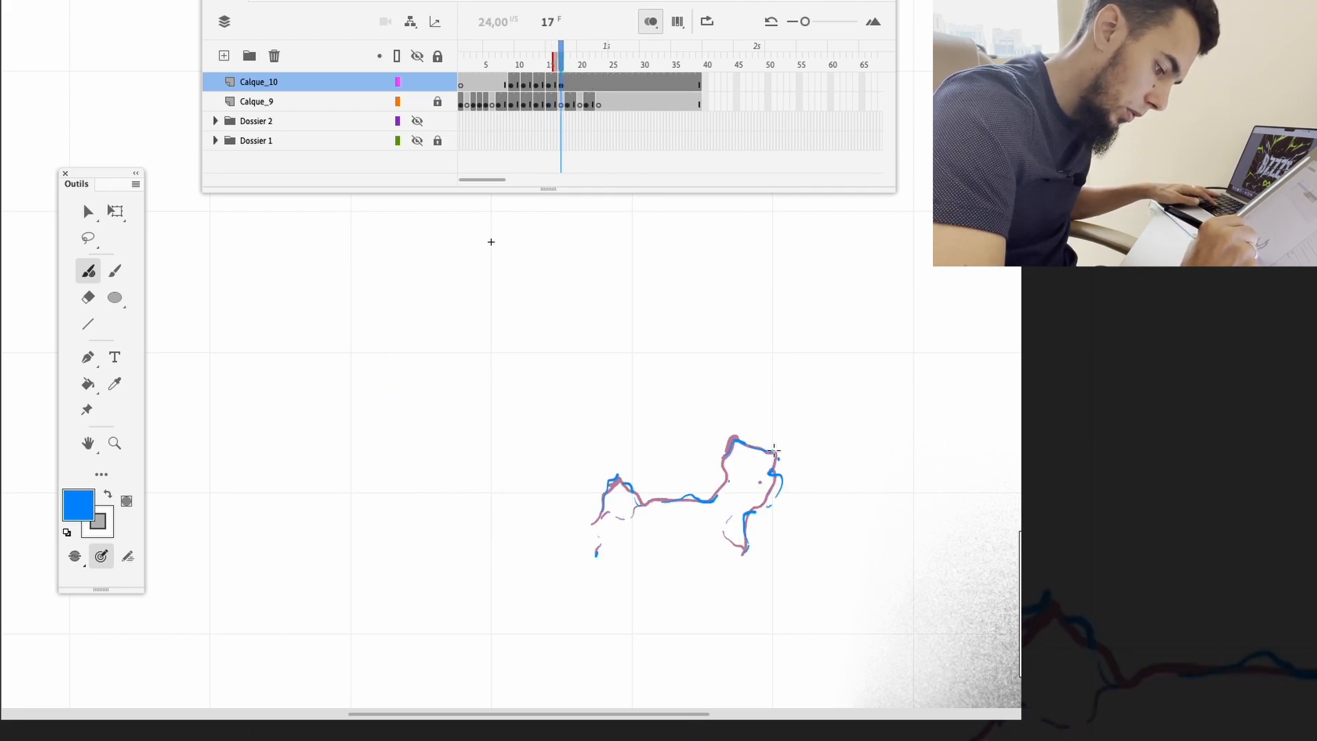
Step: Add a blank keyframe on frame 19 and trace only short separated fragments of the arc
{"action": "key", "text": "period"}
{"action": "key", "text": "period"}
{"action": "key", "text": "F7"}
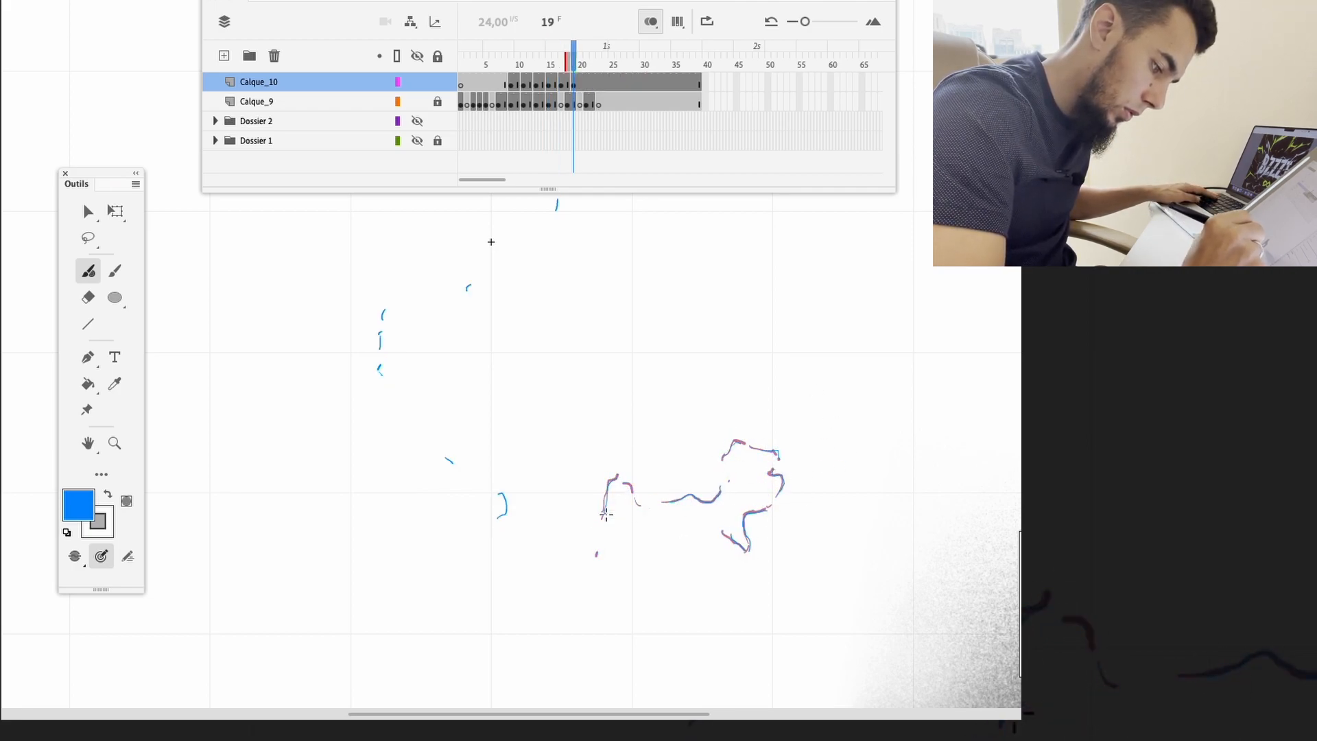
{"action": "left_click_drag", "start_coordinate": [624, 483], "coordinate": [639, 505]}
Step: Draw ever smaller arc fragments on blank keyframes every two frames from frame 21, end with an empty one on frame 27, and play the animation
{"action": "key", "text": "period"}
{"action": "key", "text": "period"}
{"action": "key", "text": "F7"}
{"action": "left_click_drag", "start_coordinate": [745, 515], "coordinate": [747, 531]}
{"action": "key", "text": "period"}
{"action": "key", "text": "period"}
{"action": "key", "text": "F7"}
{"action": "key", "text": "period"}
{"action": "key", "text": "period"}
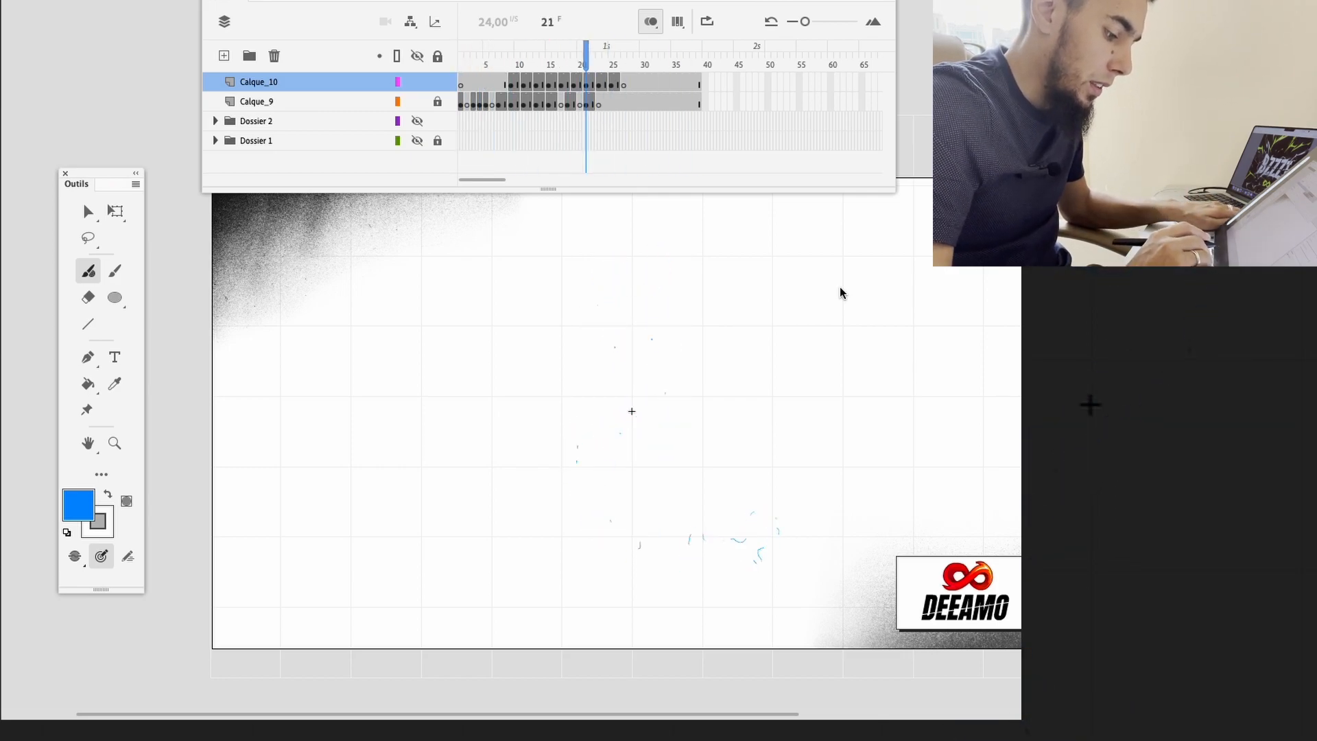
{"action": "key", "text": "Return"}
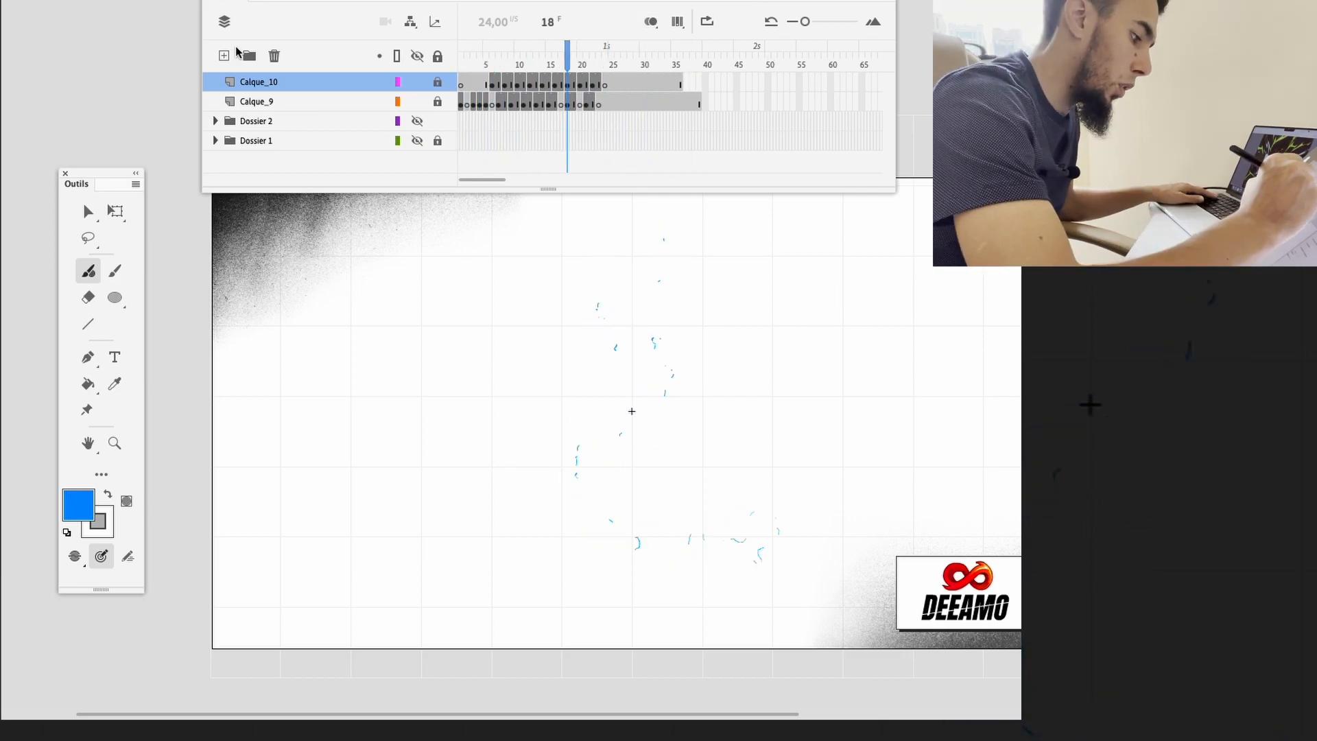
Step: Add a new layer on top and insert a blank keyframe in it on frame 13
{"action": "left_click", "coordinate": [225, 55]}
{"action": "left_click_drag", "start_coordinate": [516, 63], "coordinate": [538, 69]}
{"action": "key", "text": "F7"}
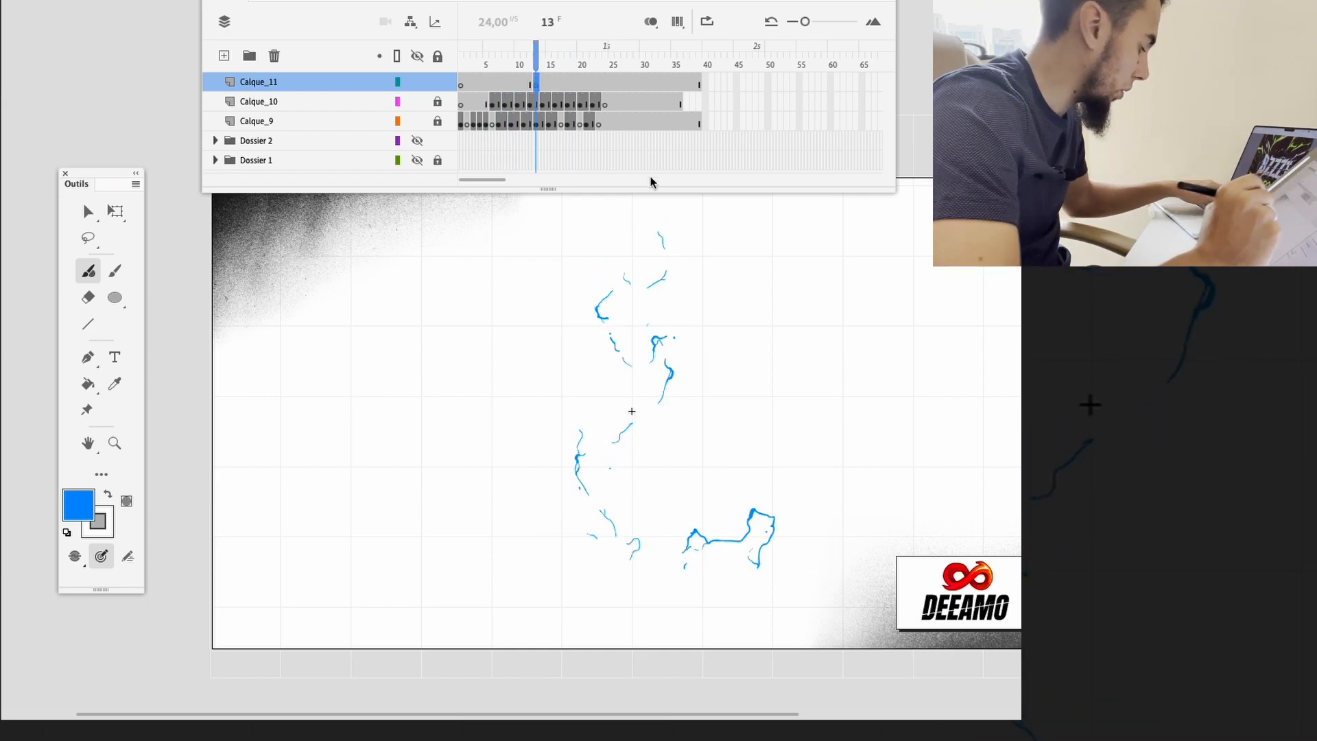
{"action": "key", "text": "y"}
{"action": "left_click_drag", "start_coordinate": [561, 563], "coordinate": [542, 536]}
{"action": "key", "text": "ctrl+z"}
{"action": "key", "text": "b"}
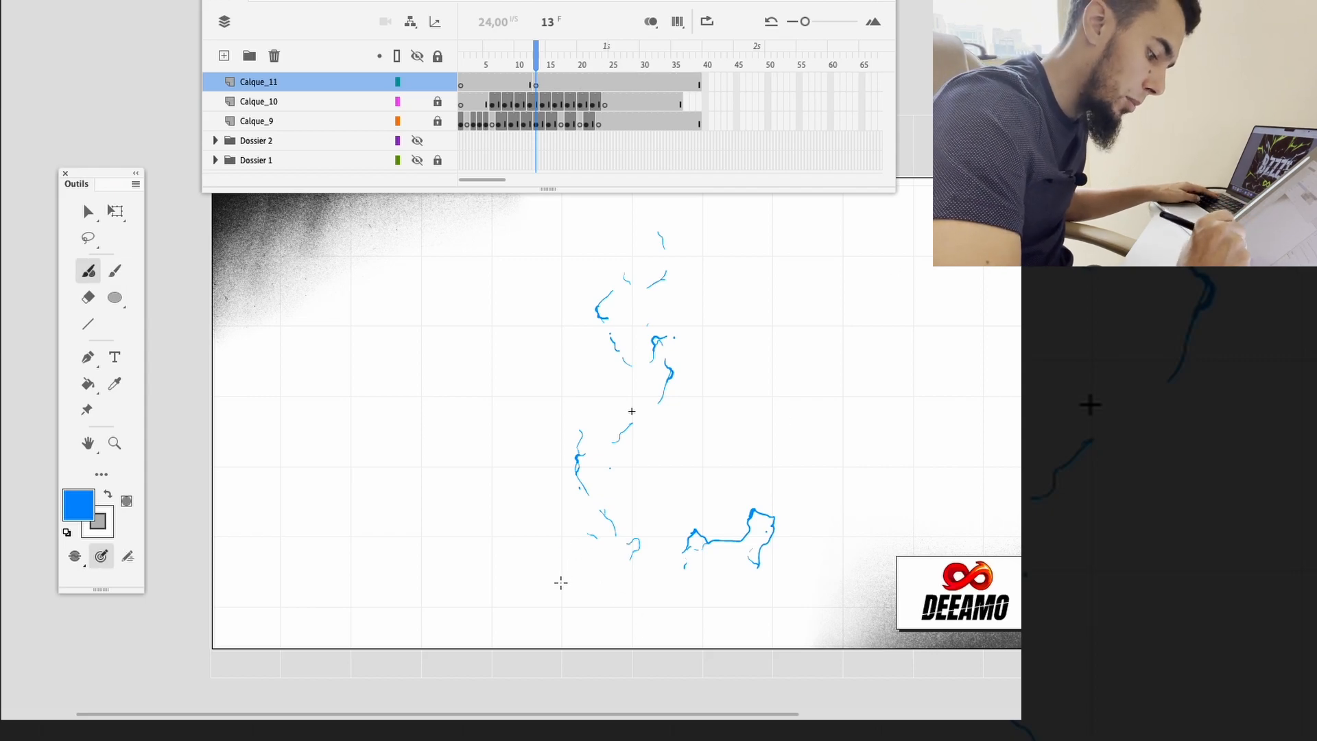
{"action": "left_click_drag", "start_coordinate": [588, 562], "coordinate": [604, 553]}
{"action": "key", "text": "ctrl+equal"}
{"action": "key", "text": "ctrl+z"}
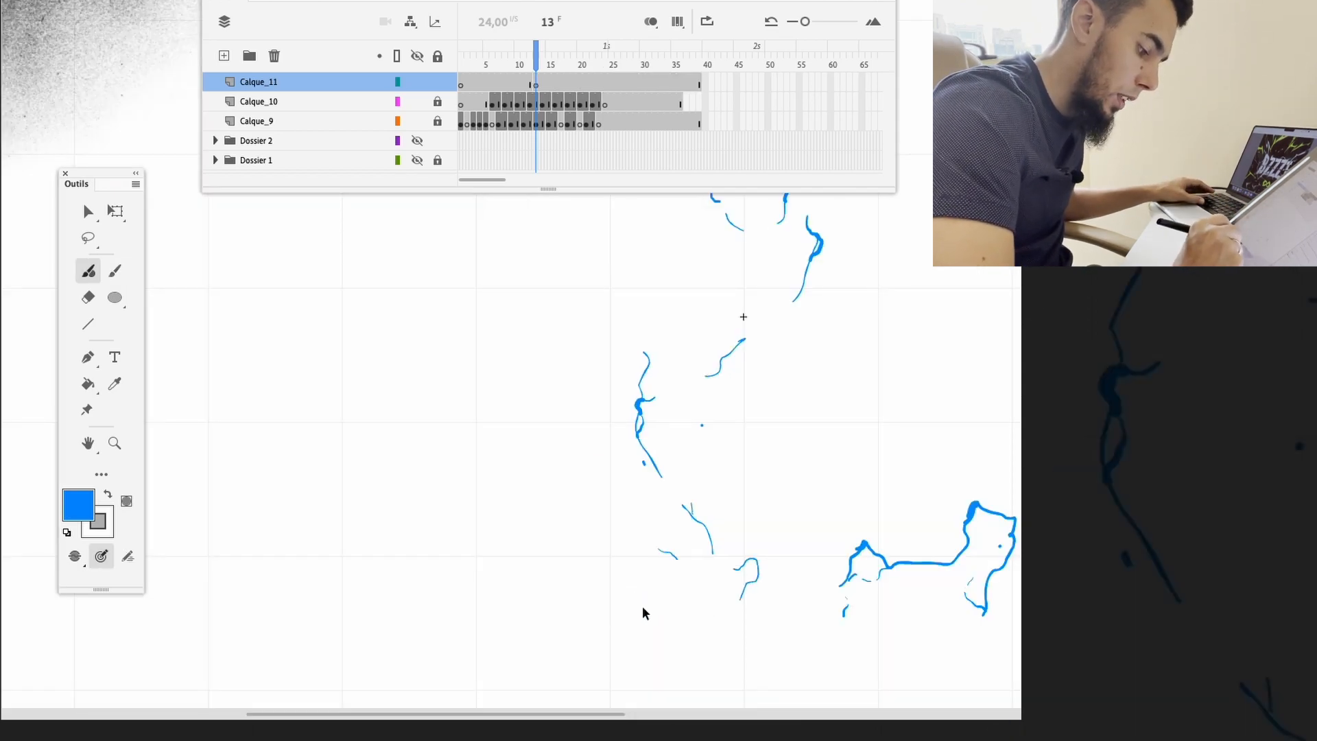
Step: Draw a short squiggle below and left of the bolt's foot on frame 13, and add a blank keyframe on frame 14 with onion skinning on
{"action": "mouse_move", "coordinate": [617, 601]}
{"action": "left_mouse_down"}
{"action": "mouse_move", "coordinate": [642, 601]}
{"action": "mouse_move", "coordinate": [621, 607]}
{"action": "left_mouse_up"}
{"action": "key", "text": "ctrl+z"}
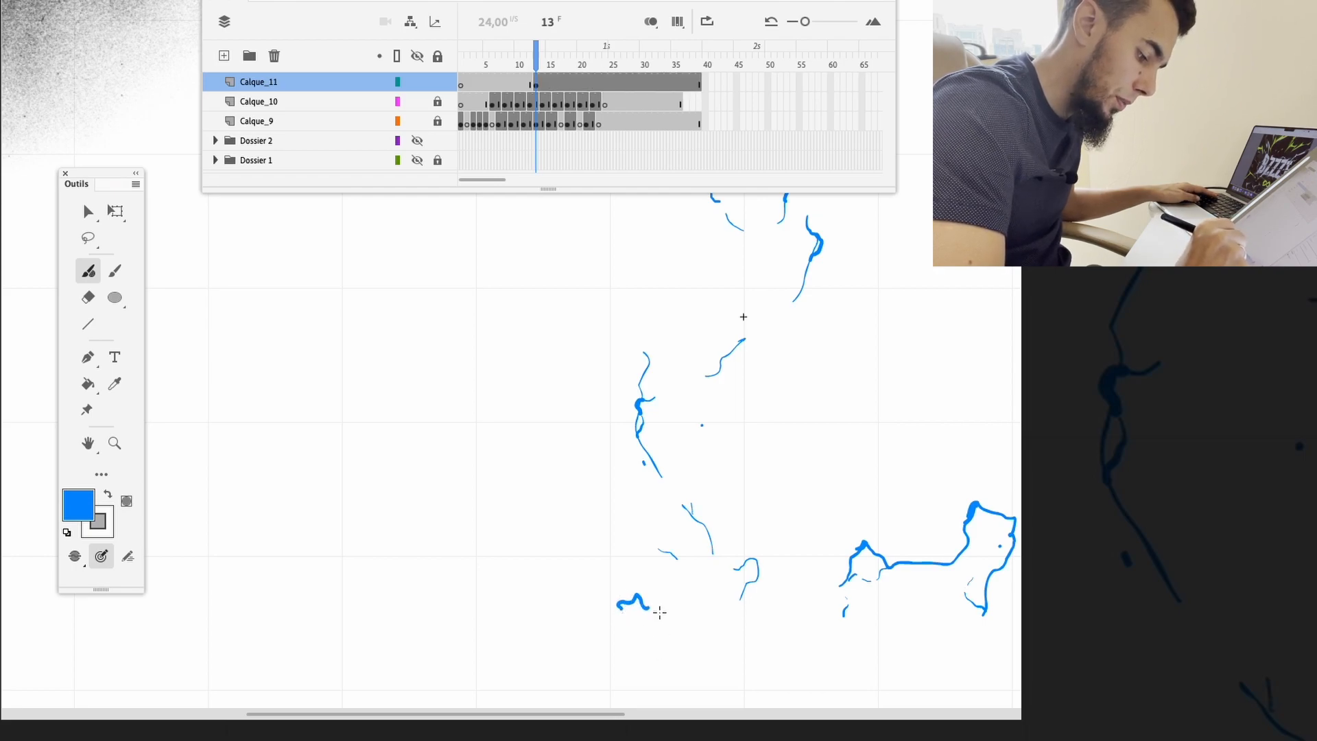
{"action": "key", "text": "period"}
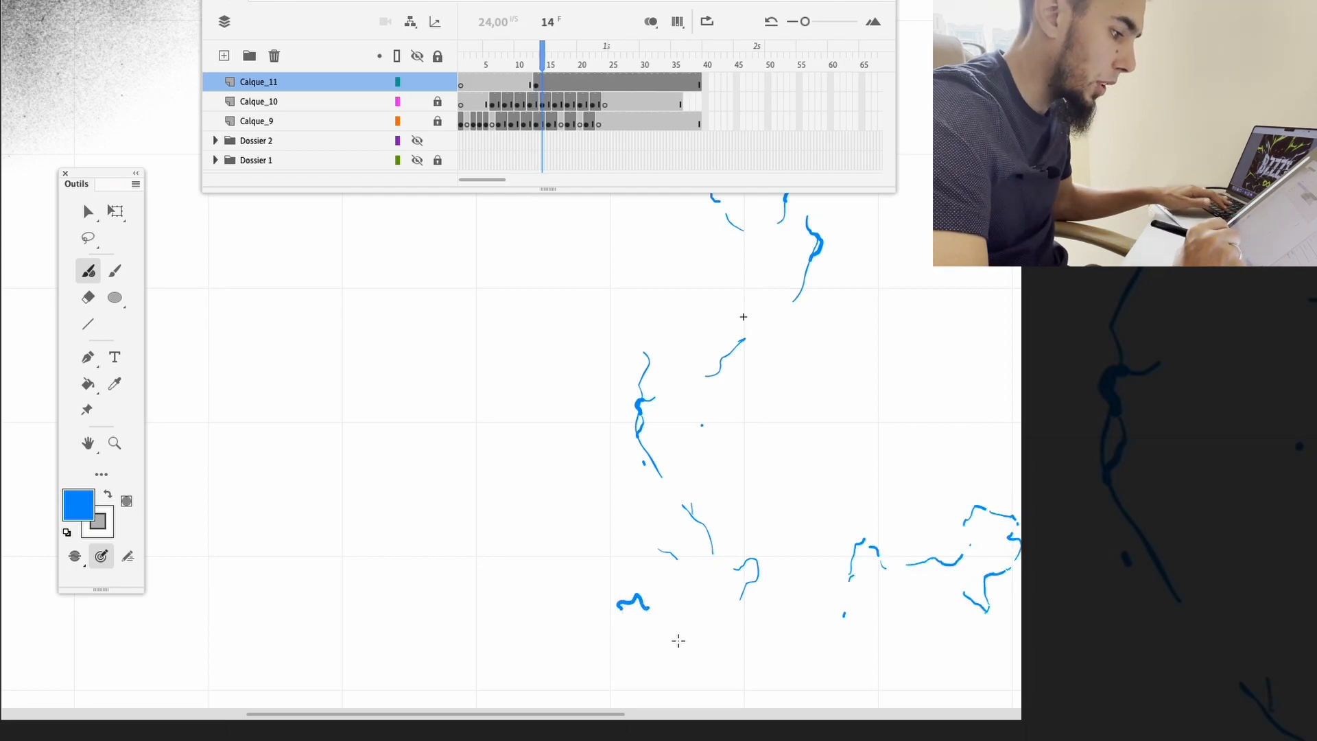
{"action": "key", "text": "F7"}
{"action": "left_click", "coordinate": [650, 21]}
Step: Draw a thin peaked arc over the onion-skinned squiggle on frame 14, extending it to the left
{"action": "mouse_move", "coordinate": [649, 612]}
{"action": "left_mouse_down"}
{"action": "mouse_move", "coordinate": [554, 535]}
{"action": "mouse_move", "coordinate": [554, 588]}
{"action": "mouse_move", "coordinate": [639, 574]}
{"action": "mouse_move", "coordinate": [555, 552]}
{"action": "mouse_move", "coordinate": [563, 583]}
{"action": "mouse_move", "coordinate": [551, 592]}
{"action": "mouse_move", "coordinate": [644, 588]}
{"action": "mouse_move", "coordinate": [586, 551]}
{"action": "left_mouse_up"}
{"action": "key", "text": "ctrl+z"}
{"action": "key", "text": "ctrl+z"}
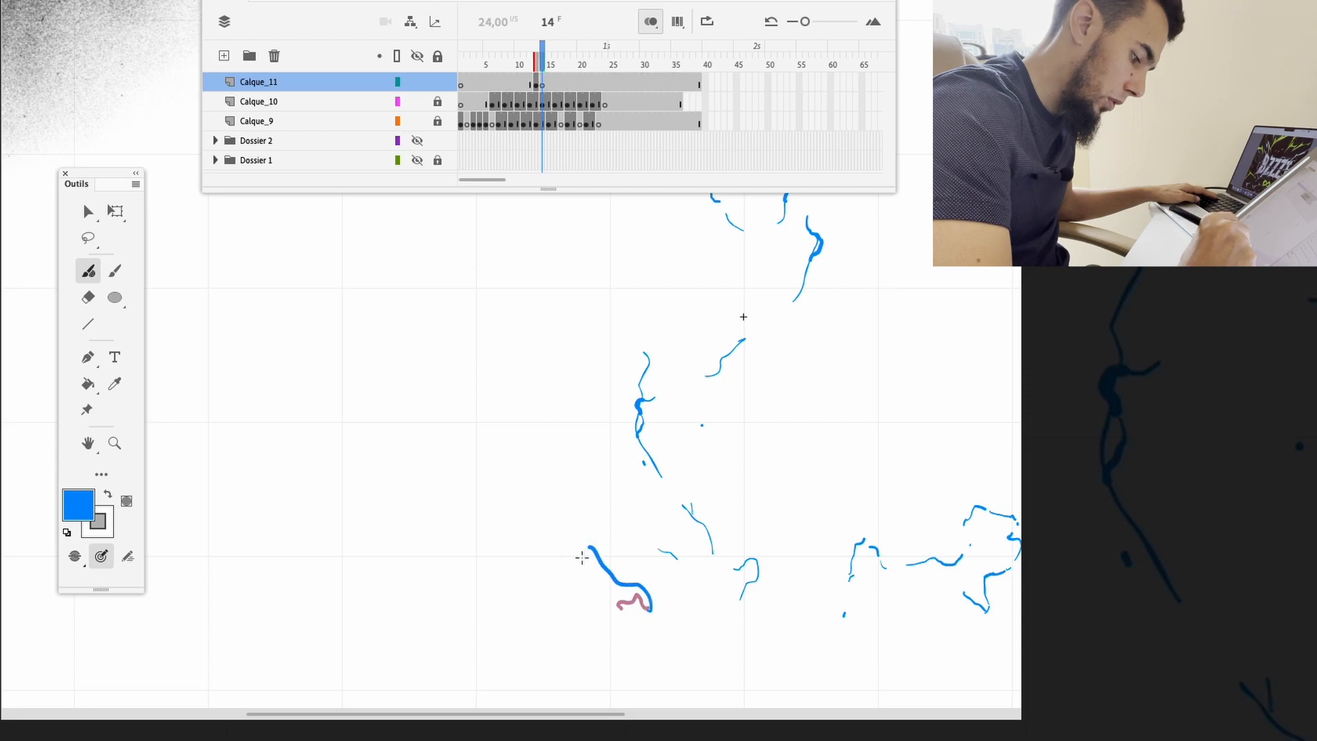
{"action": "left_click_drag", "start_coordinate": [551, 607], "coordinate": [552, 609]}
Step: Insert a blank keyframe on frame 16 and draw a thicker arc with small side loops over the onion-skinned one
{"action": "key", "text": "period"}
{"action": "key", "text": "period"}
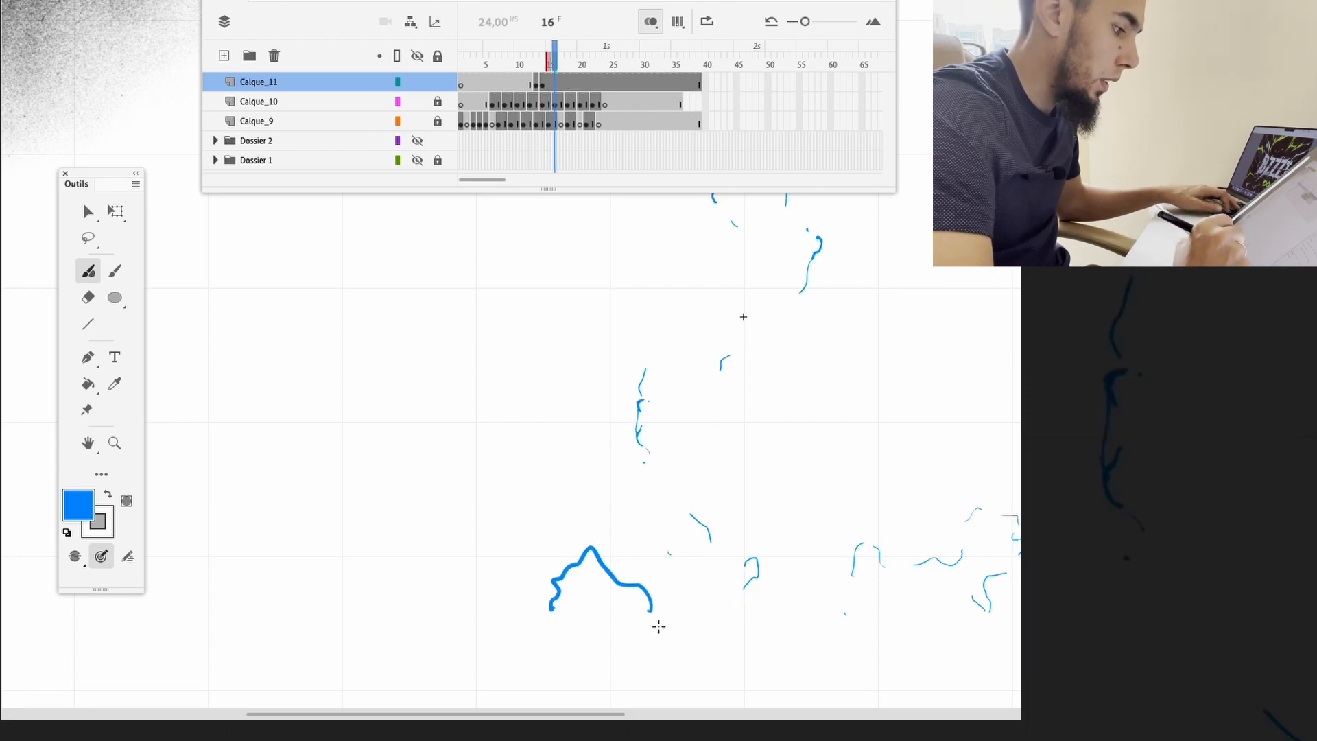
{"action": "key", "text": "F7"}
{"action": "mouse_move", "coordinate": [634, 600]}
{"action": "left_mouse_down"}
{"action": "mouse_move", "coordinate": [604, 535]}
{"action": "mouse_move", "coordinate": [544, 552]}
{"action": "left_mouse_up"}
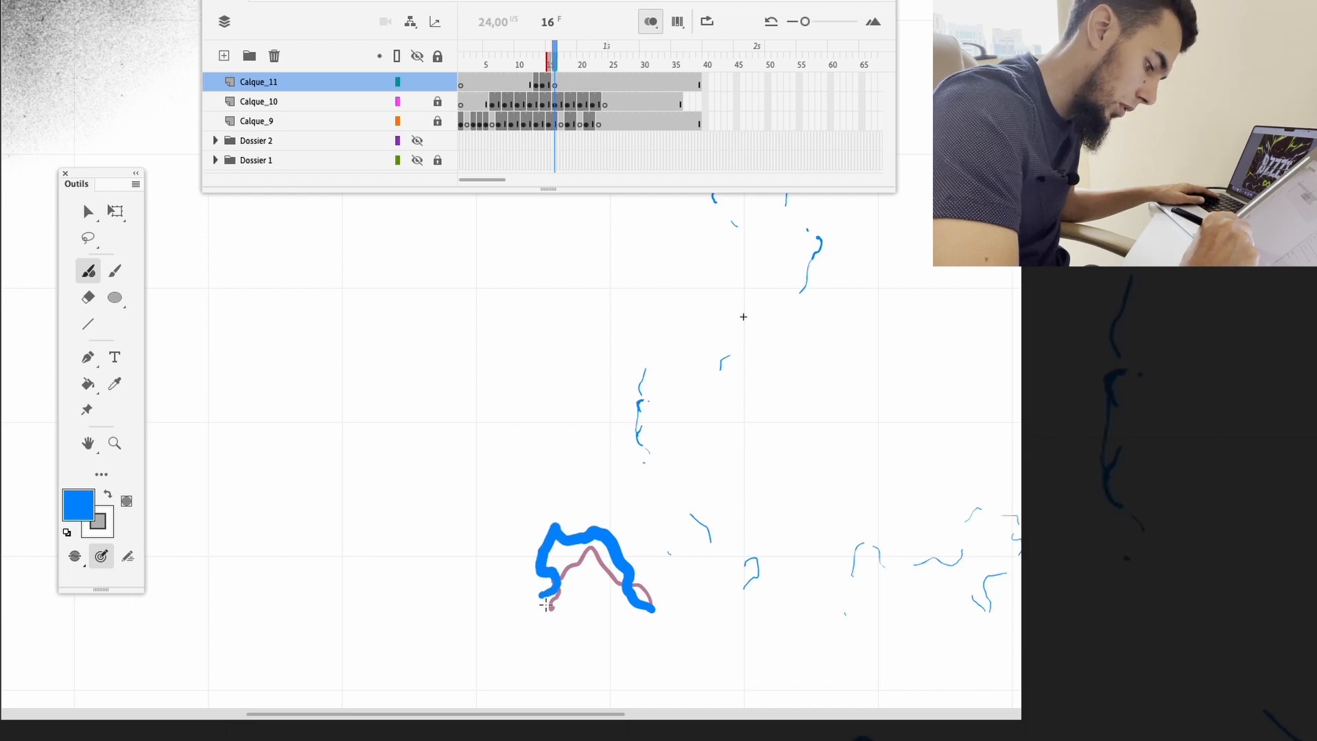
{"action": "left_click_drag", "start_coordinate": [545, 603], "coordinate": [550, 607]}
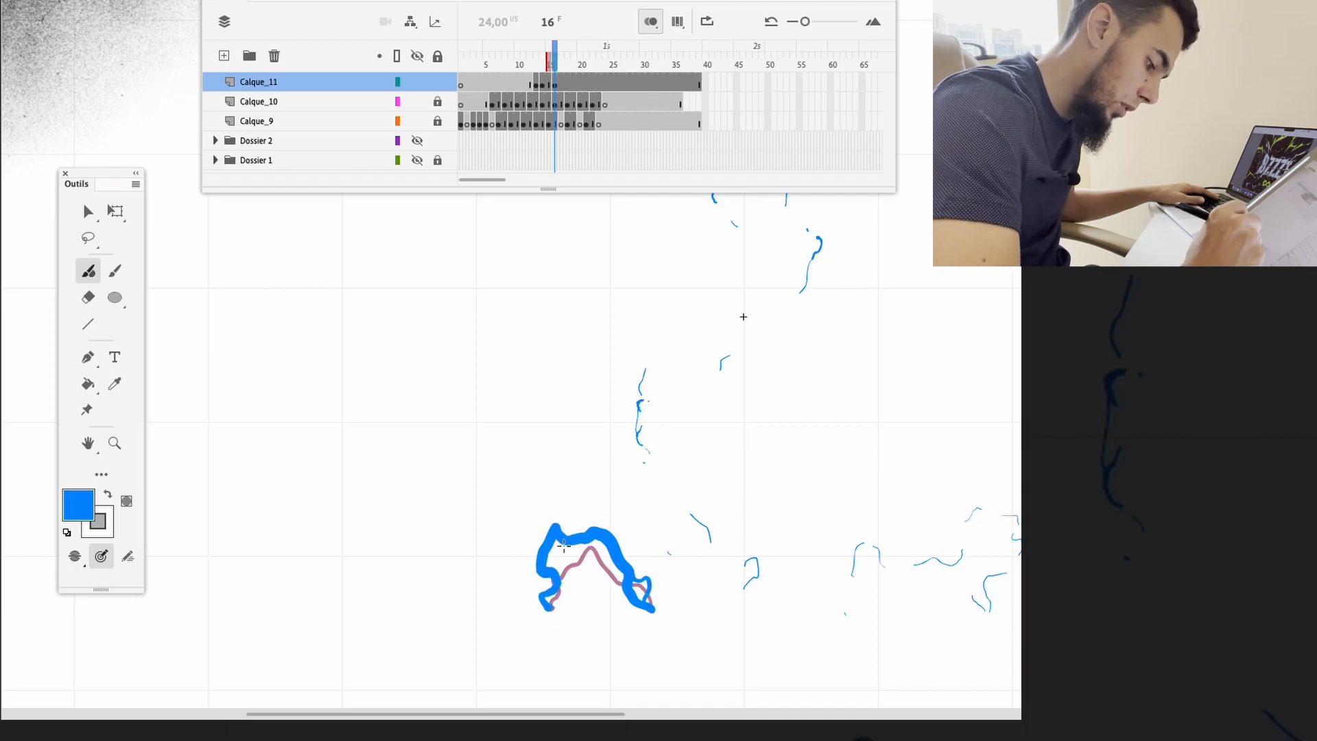
{"action": "key", "text": "ctrl+z"}
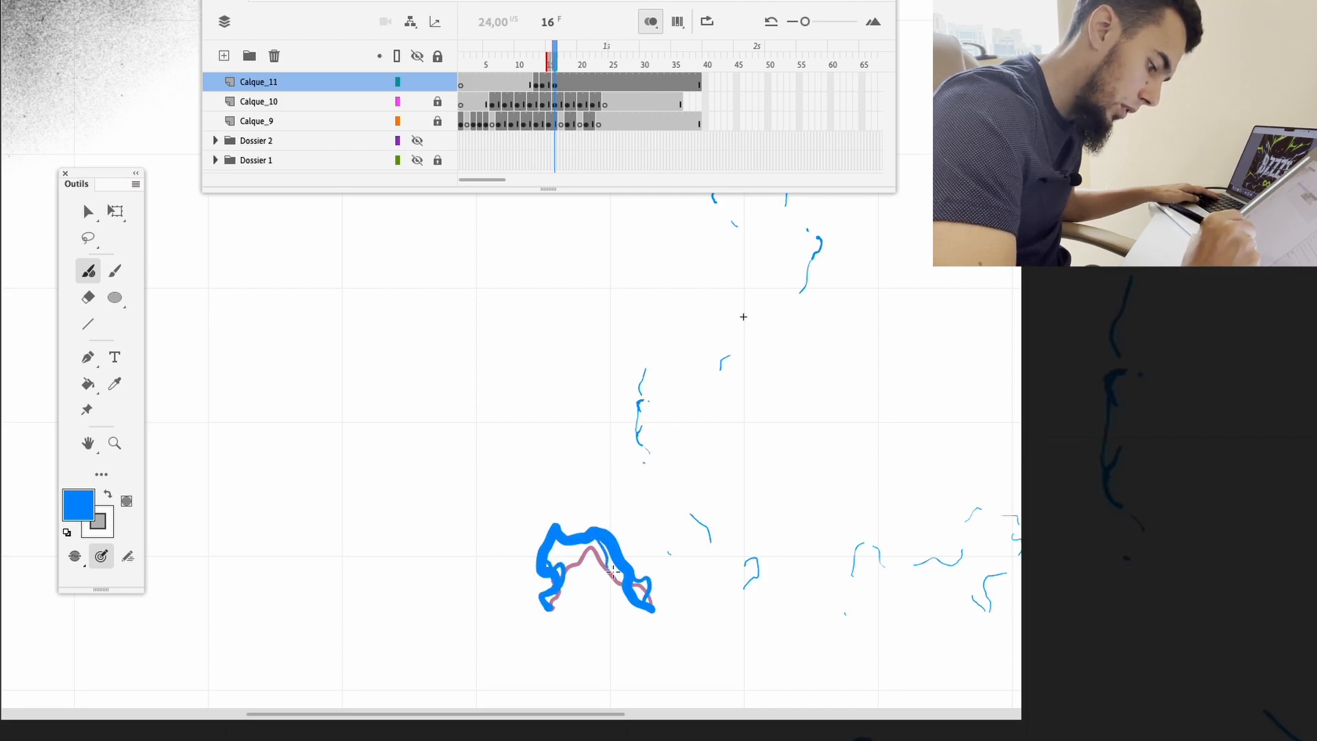
Step: Insert a blank keyframe on frame 18 and redraw the arc with thinner strokes and side strands over the onion-skinned shape
{"action": "key", "text": "comma"}
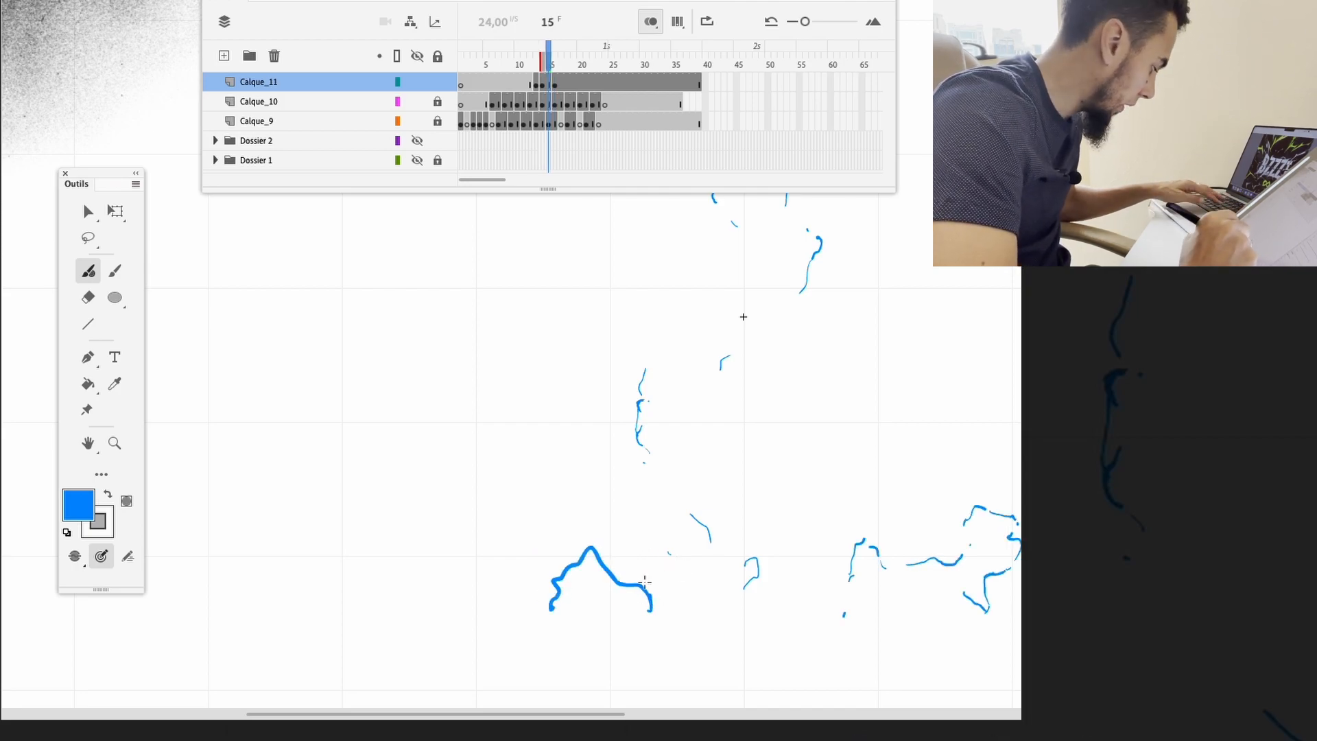
{"action": "key", "text": "period"}
{"action": "key", "text": "period"}
{"action": "key", "text": "period"}
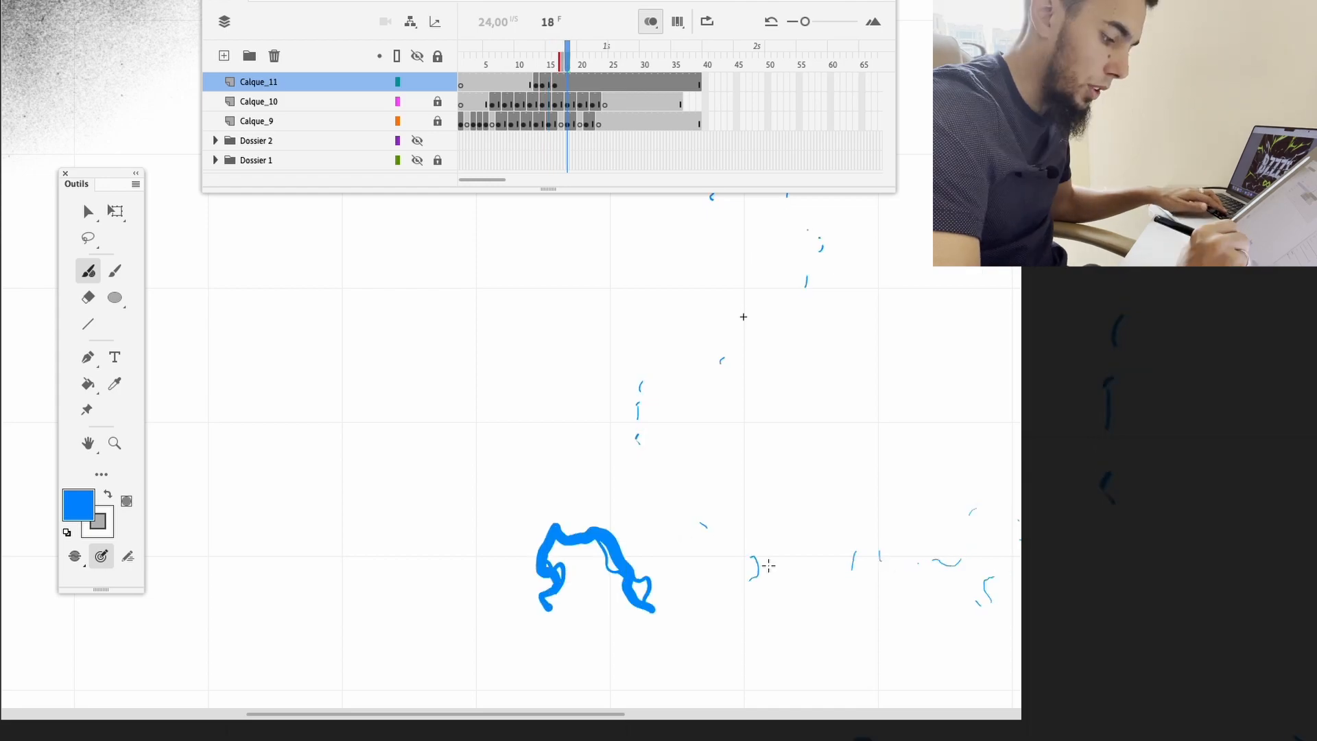
{"action": "key", "text": "F7"}
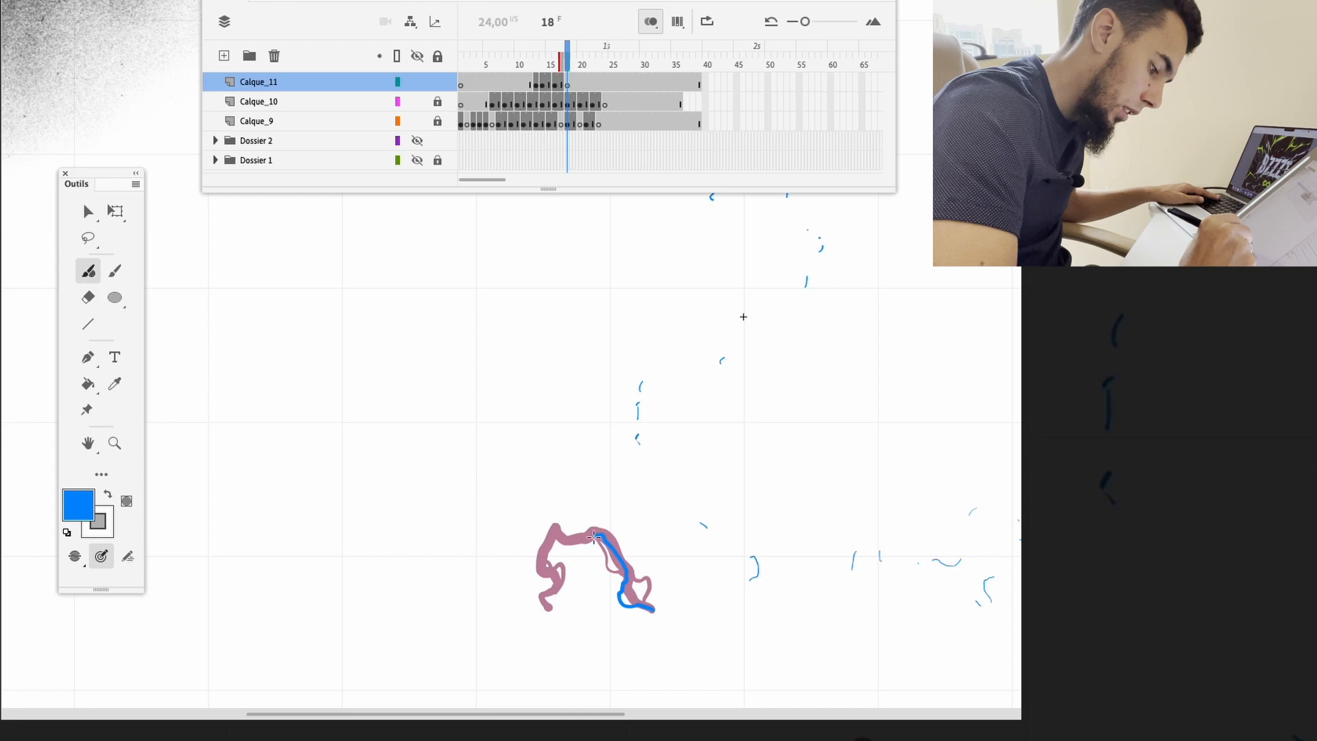
{"action": "left_click_drag", "start_coordinate": [532, 558], "coordinate": [547, 607]}
{"action": "left_click_drag", "start_coordinate": [596, 540], "coordinate": [604, 573]}
{"action": "left_click_drag", "start_coordinate": [549, 552], "coordinate": [548, 592]}
{"action": "left_click_drag", "start_coordinate": [628, 583], "coordinate": [651, 608]}
{"action": "left_click_drag", "start_coordinate": [543, 553], "coordinate": [558, 535]}
Step: Add blank keyframes every two frames from frame 20, draw dissolving arc fragments on them, and end the arc with an empty keyframe
{"action": "key", "text": "period"}
{"action": "key", "text": "period"}
{"action": "key", "text": "F7"}
{"action": "mouse_move", "coordinate": [654, 612]}
{"action": "left_mouse_down"}
{"action": "mouse_move", "coordinate": [546, 604]}
{"action": "mouse_move", "coordinate": [653, 611]}
{"action": "left_mouse_up"}
{"action": "key", "text": "period"}
{"action": "key", "text": "period"}
{"action": "key", "text": "F7"}
{"action": "key", "text": "period"}
{"action": "key", "text": "period"}
{"action": "key", "text": "F7"}
{"action": "key", "text": "period"}
{"action": "key", "text": "period"}
{"action": "key", "text": "period"}
{"action": "key", "text": "period"}
{"action": "key", "text": "F7"}
Step: Step through the small arc's frames and play the animation with the whole stage in view to check the timing
{"action": "left_click_drag", "start_coordinate": [655, 63], "coordinate": [582, 99]}
{"action": "key", "text": "period"}
{"action": "key", "text": "period"}
{"action": "key", "text": "period"}
{"action": "key", "text": "period"}
{"action": "key", "text": "period"}
{"action": "key", "text": "period"}
{"action": "key", "text": "super+minus"}
{"action": "key", "text": "Return"}
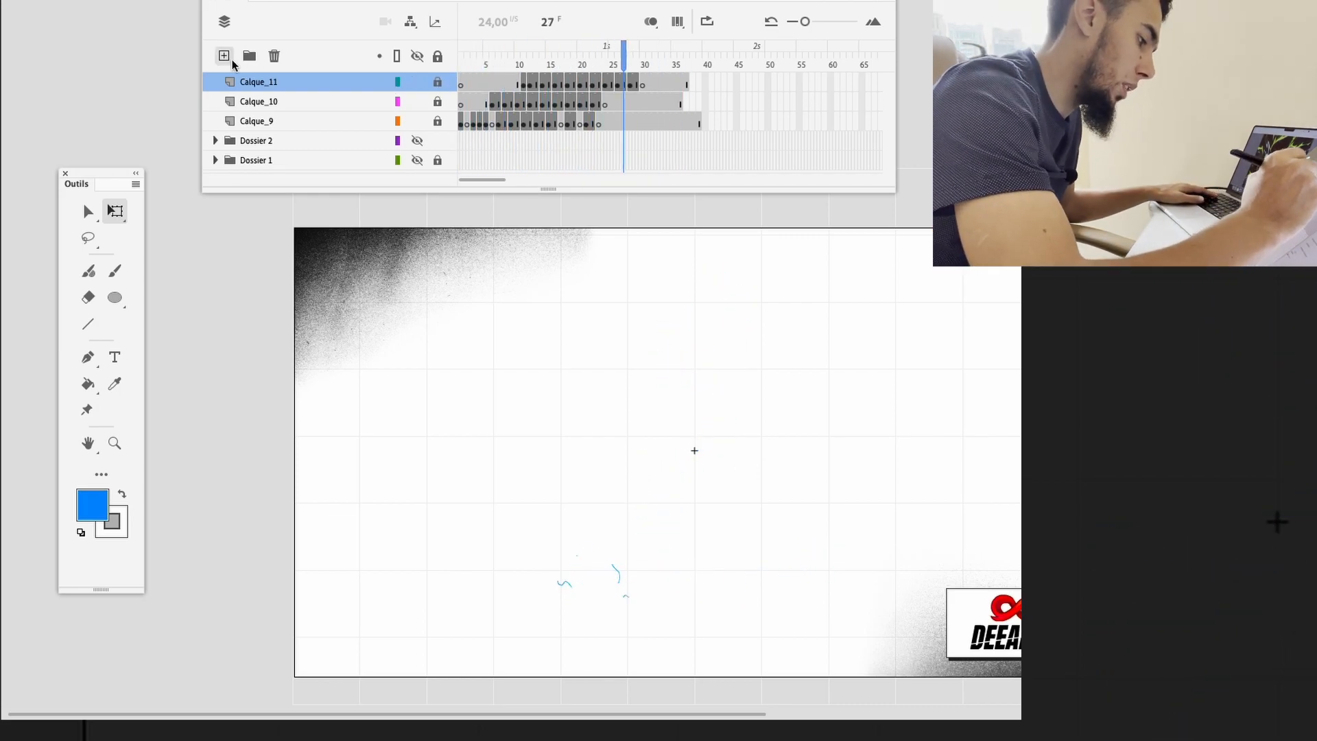
Step: Add a new layer on top and insert a blank keyframe in it on frame 5
{"action": "left_click", "coordinate": [223, 55]}
{"action": "mouse_move", "coordinate": [538, 71]}
{"action": "left_mouse_down"}
{"action": "mouse_move", "coordinate": [464, 76]}
{"action": "mouse_move", "coordinate": [487, 81]}
{"action": "left_mouse_up"}
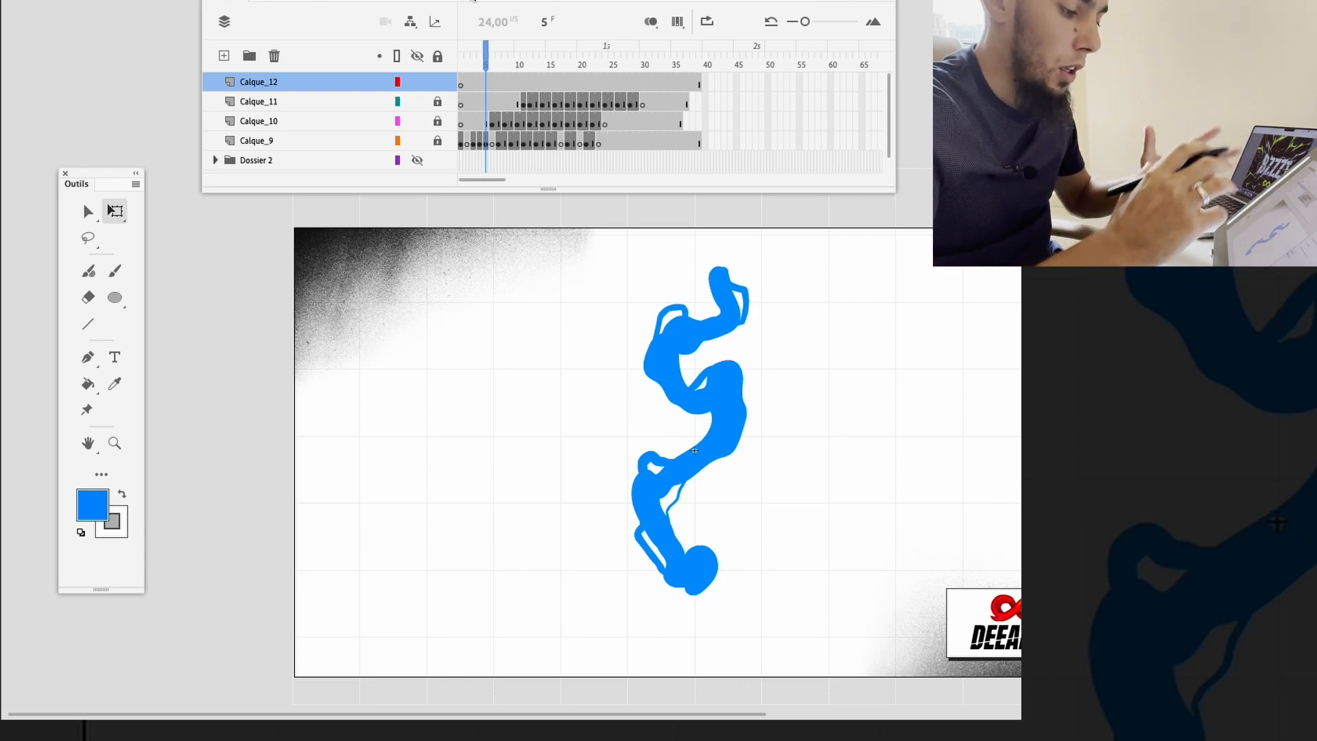
{"action": "mouse_move", "coordinate": [486, 65]}
{"action": "left_mouse_down"}
{"action": "mouse_move", "coordinate": [465, 72]}
{"action": "mouse_move", "coordinate": [536, 83]}
{"action": "mouse_move", "coordinate": [480, 72]}
{"action": "mouse_move", "coordinate": [618, 66]}
{"action": "mouse_move", "coordinate": [462, 70]}
{"action": "mouse_move", "coordinate": [452, 94]}
{"action": "left_mouse_up"}
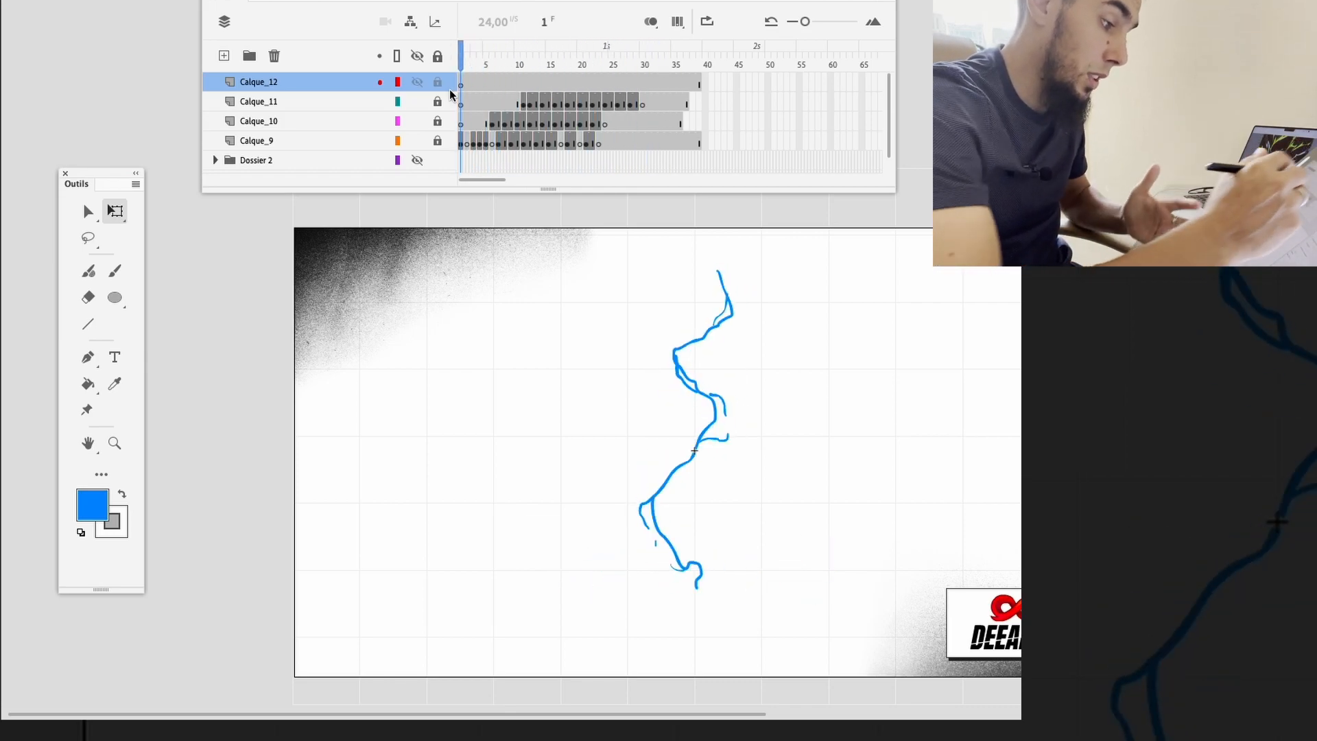
{"action": "mouse_move", "coordinate": [471, 64]}
{"action": "left_mouse_down"}
{"action": "mouse_move", "coordinate": [536, 47]}
{"action": "mouse_move", "coordinate": [523, 68]}
{"action": "mouse_move", "coordinate": [470, 77]}
{"action": "mouse_move", "coordinate": [487, 82]}
{"action": "left_mouse_up"}
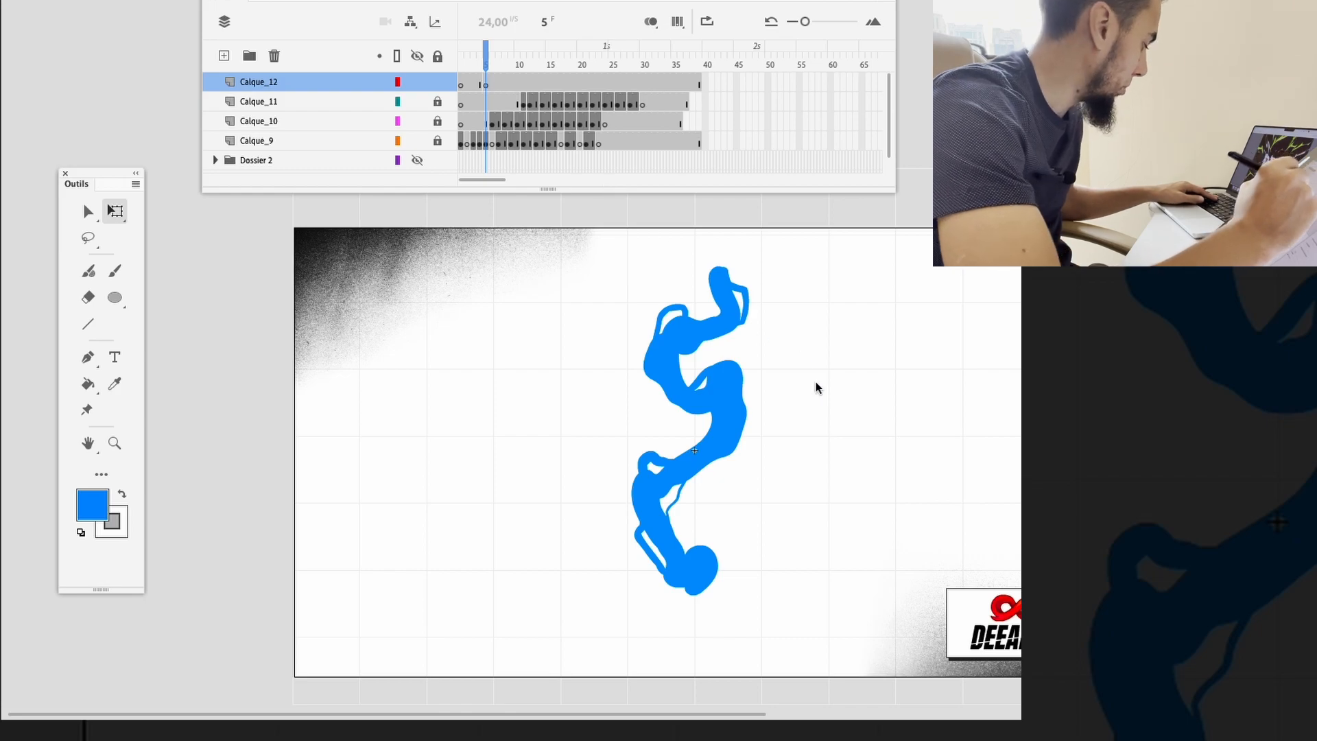
{"action": "key", "text": "F7"}
Step: Draw thin forked branches on frame 5 spreading from the bolt's foot to the right edge of the stage with the fluid brush
{"action": "key", "text": "b"}
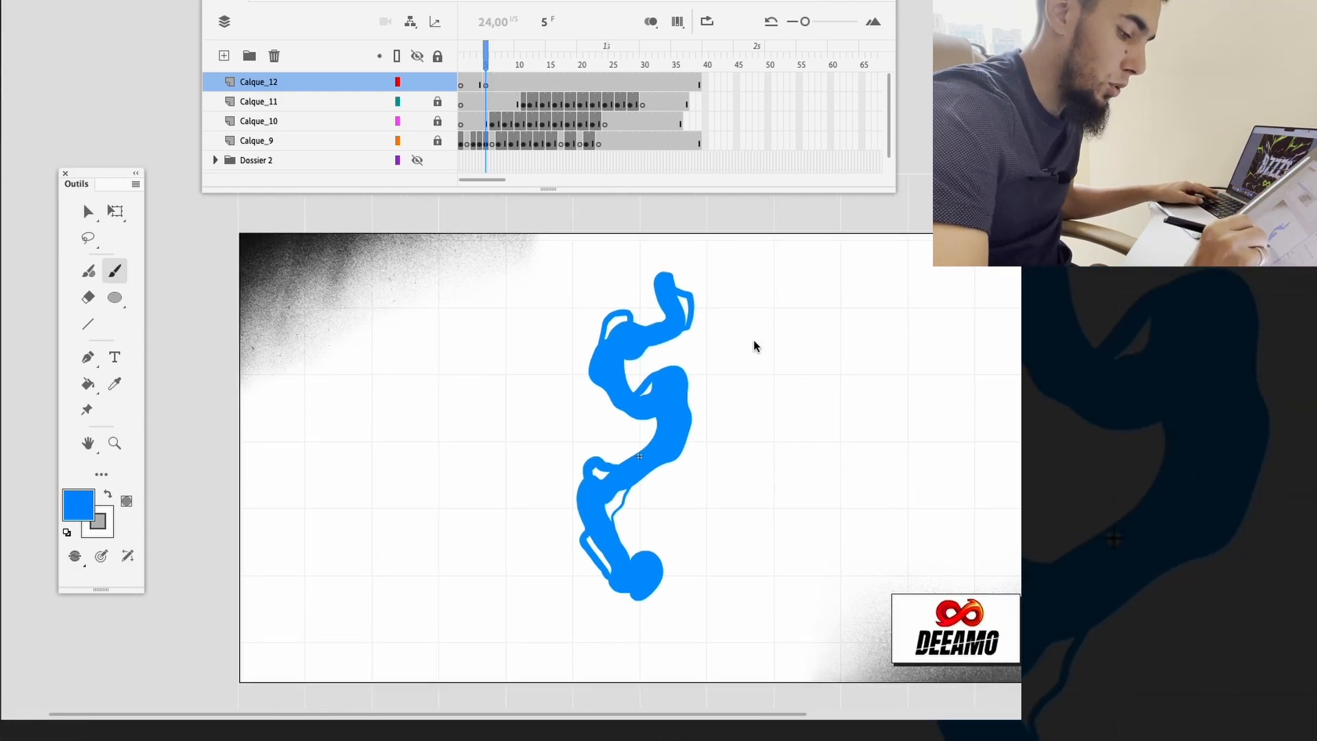
{"action": "key", "text": "b"}
{"action": "scroll", "coordinate": [847, 391], "scroll_direction": "right", "scroll_amount": 2}
{"action": "mouse_move", "coordinate": [688, 548]}
{"action": "left_mouse_down"}
{"action": "mouse_move", "coordinate": [656, 558]}
{"action": "mouse_move", "coordinate": [690, 461]}
{"action": "mouse_move", "coordinate": [717, 477]}
{"action": "mouse_move", "coordinate": [886, 438]}
{"action": "mouse_move", "coordinate": [924, 396]}
{"action": "left_mouse_up"}
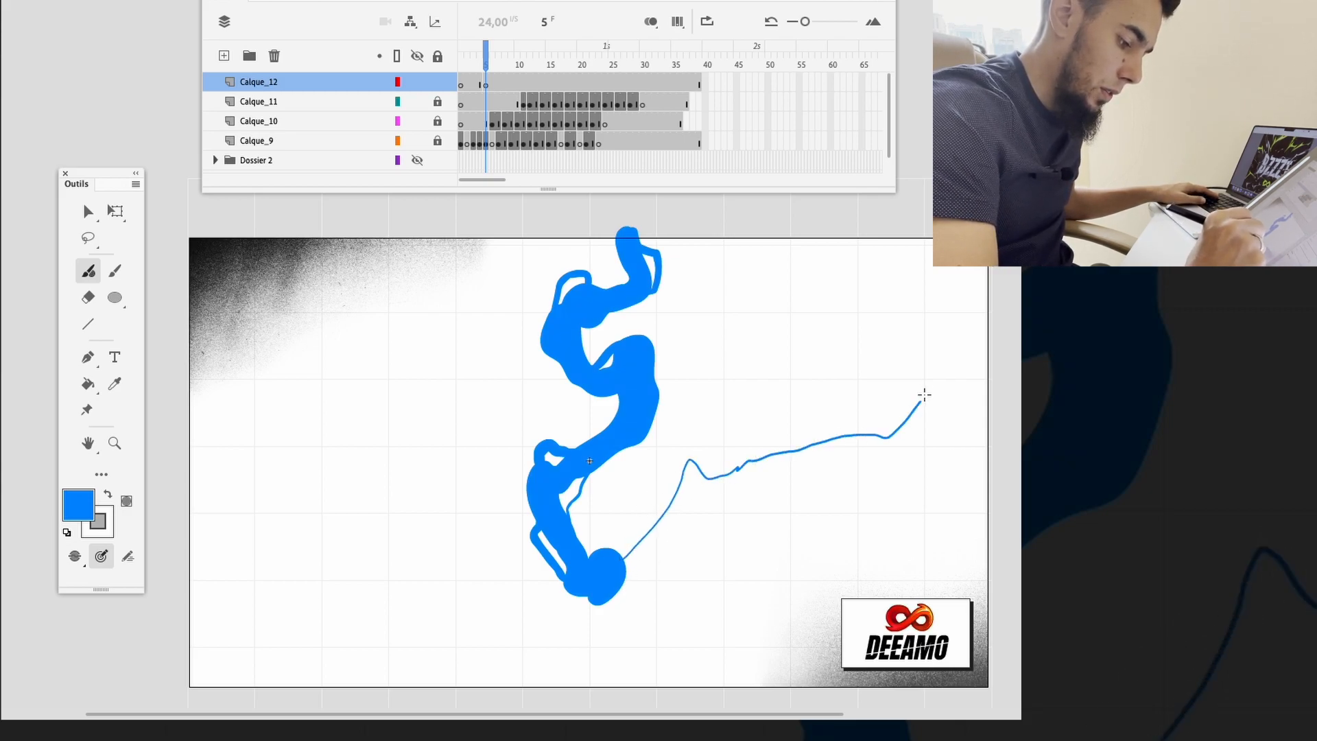
{"action": "left_click_drag", "start_coordinate": [1011, 334], "coordinate": [1012, 338]}
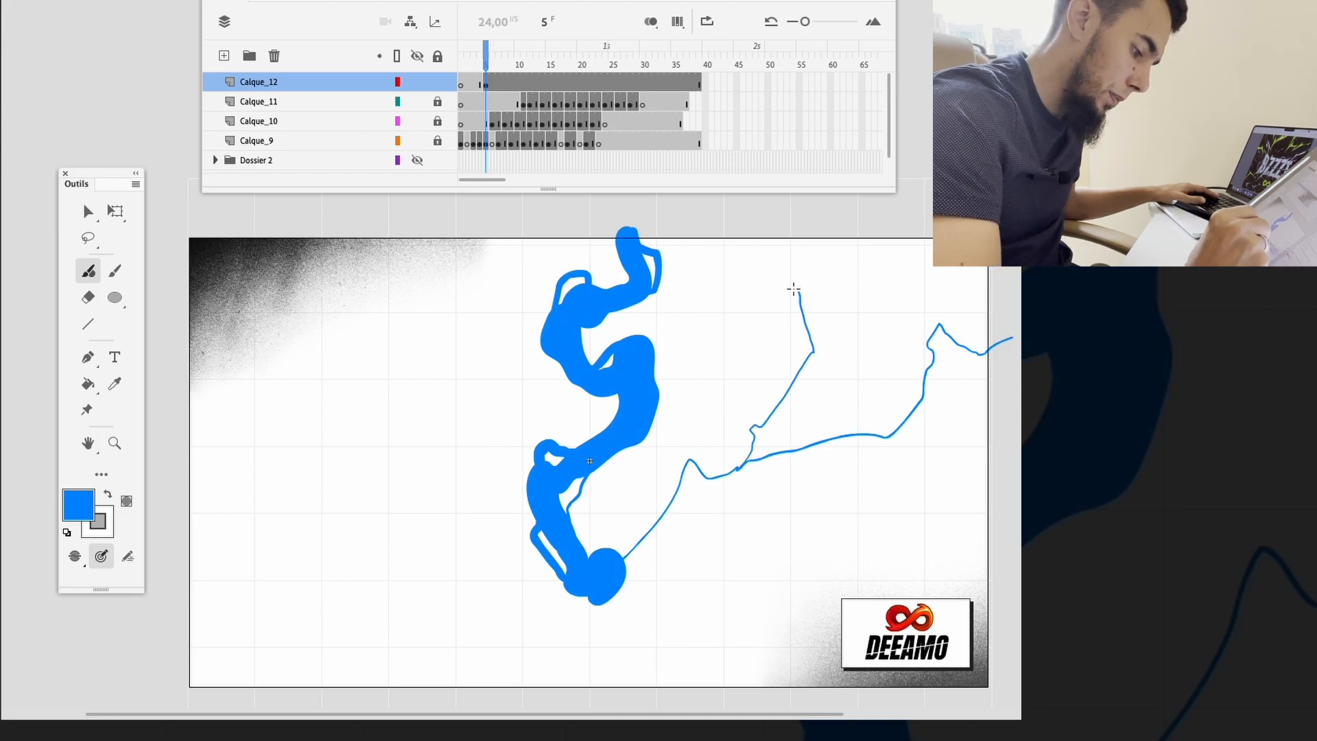
{"action": "left_click_drag", "start_coordinate": [792, 259], "coordinate": [820, 222]}
{"action": "left_click_drag", "start_coordinate": [557, 330], "coordinate": [649, 319]}
Step: Draw thin jagged branches left of the bolt, including a forked one up to the stage's upper-left corner, and undo the last stray stroke
{"action": "mouse_move", "coordinate": [662, 578]}
{"action": "left_mouse_down"}
{"action": "mouse_move", "coordinate": [585, 538]}
{"action": "mouse_move", "coordinate": [573, 508]}
{"action": "mouse_move", "coordinate": [492, 434]}
{"action": "mouse_move", "coordinate": [453, 422]}
{"action": "mouse_move", "coordinate": [424, 390]}
{"action": "mouse_move", "coordinate": [426, 321]}
{"action": "mouse_move", "coordinate": [377, 220]}
{"action": "left_mouse_up"}
{"action": "left_click_drag", "start_coordinate": [432, 356], "coordinate": [456, 233]}
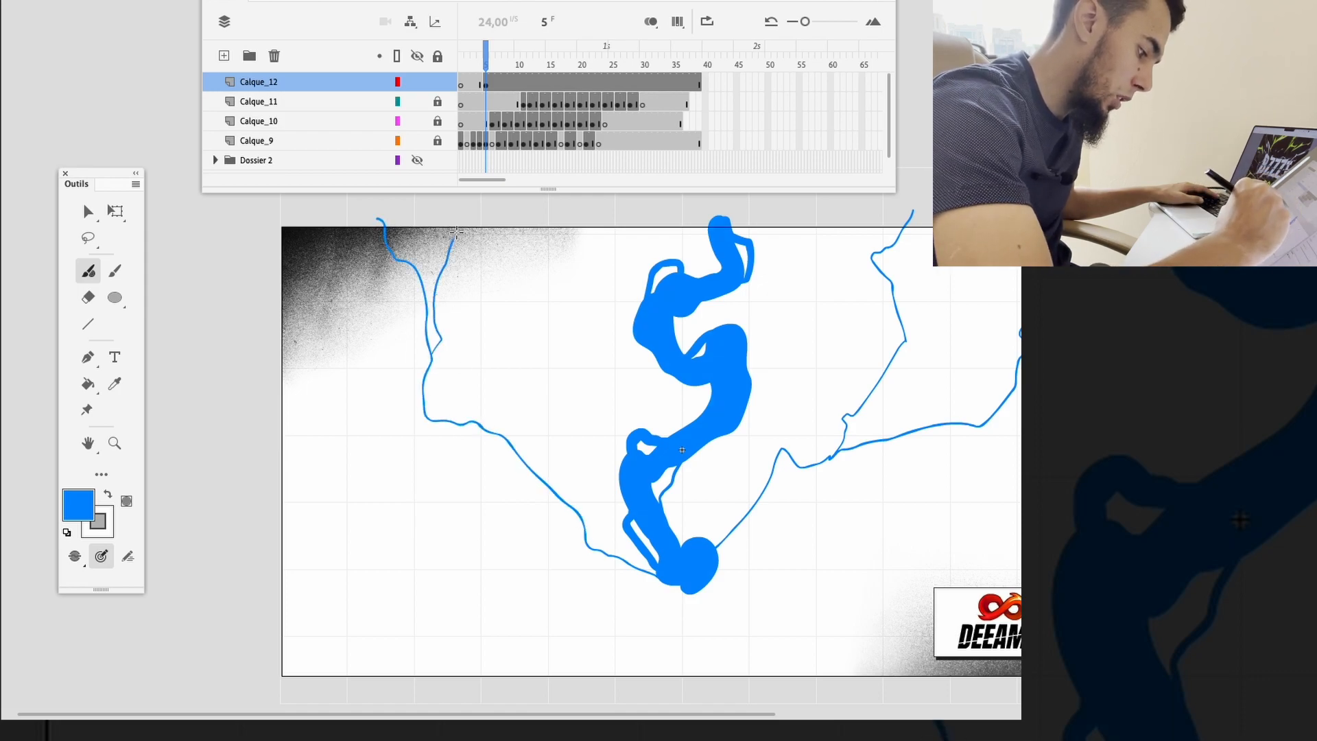
{"action": "left_click_drag", "start_coordinate": [457, 234], "coordinate": [452, 214]}
{"action": "left_click_drag", "start_coordinate": [606, 462], "coordinate": [551, 430]}
{"action": "left_click_drag", "start_coordinate": [552, 429], "coordinate": [580, 224]}
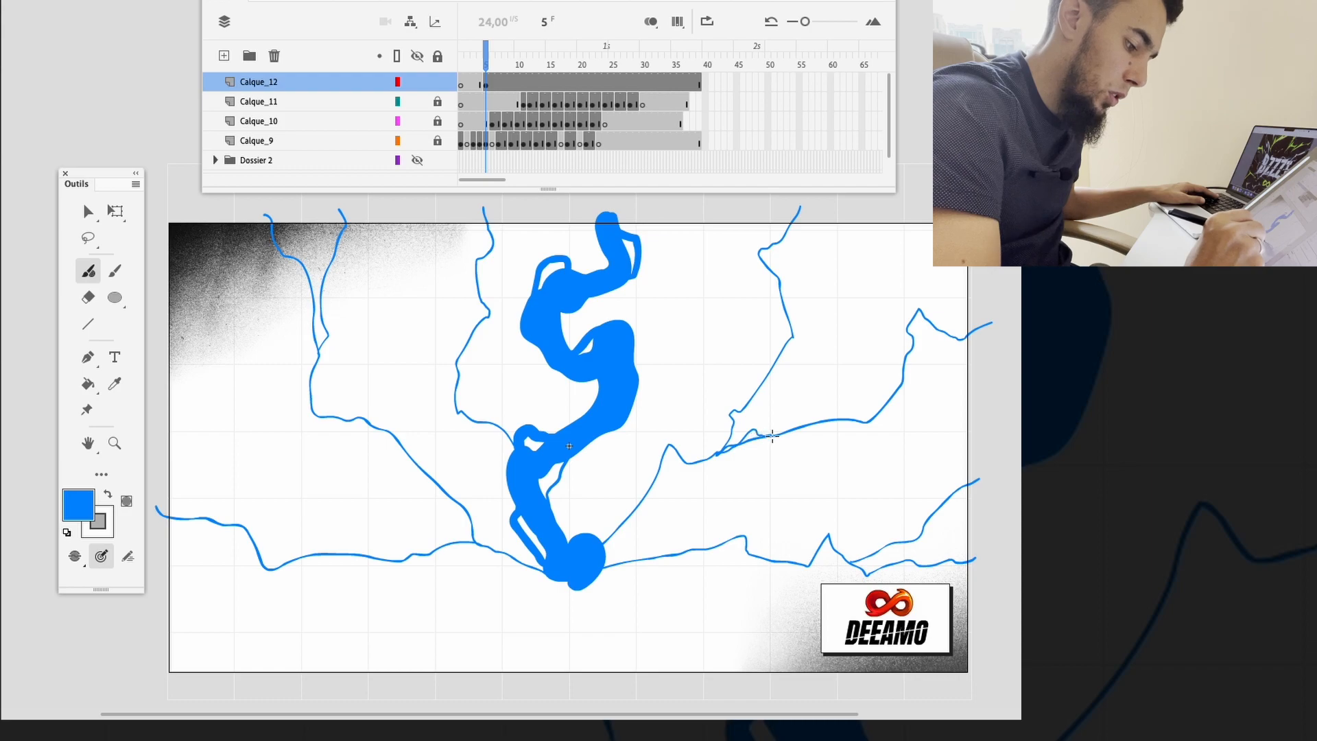
{"action": "key", "text": "ctrl+z"}
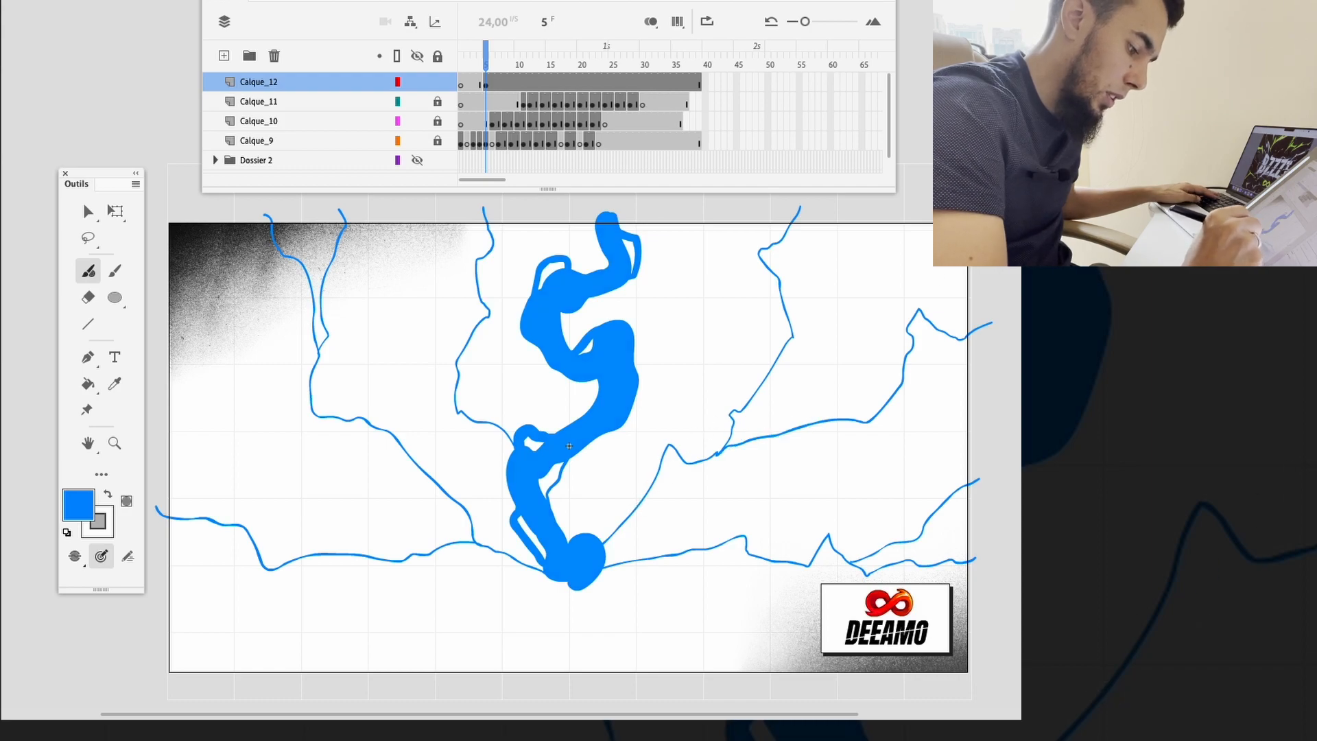
Step: Thicken the bends of the upper-right branches on frame 5 with short, heavier strokes
{"action": "left_click_drag", "start_coordinate": [606, 545], "coordinate": [651, 485]}
{"action": "mouse_move", "coordinate": [719, 453]}
{"action": "left_mouse_down"}
{"action": "mouse_move", "coordinate": [679, 449]}
{"action": "mouse_move", "coordinate": [651, 486]}
{"action": "left_mouse_up"}
{"action": "left_click_drag", "start_coordinate": [872, 420], "coordinate": [896, 397]}
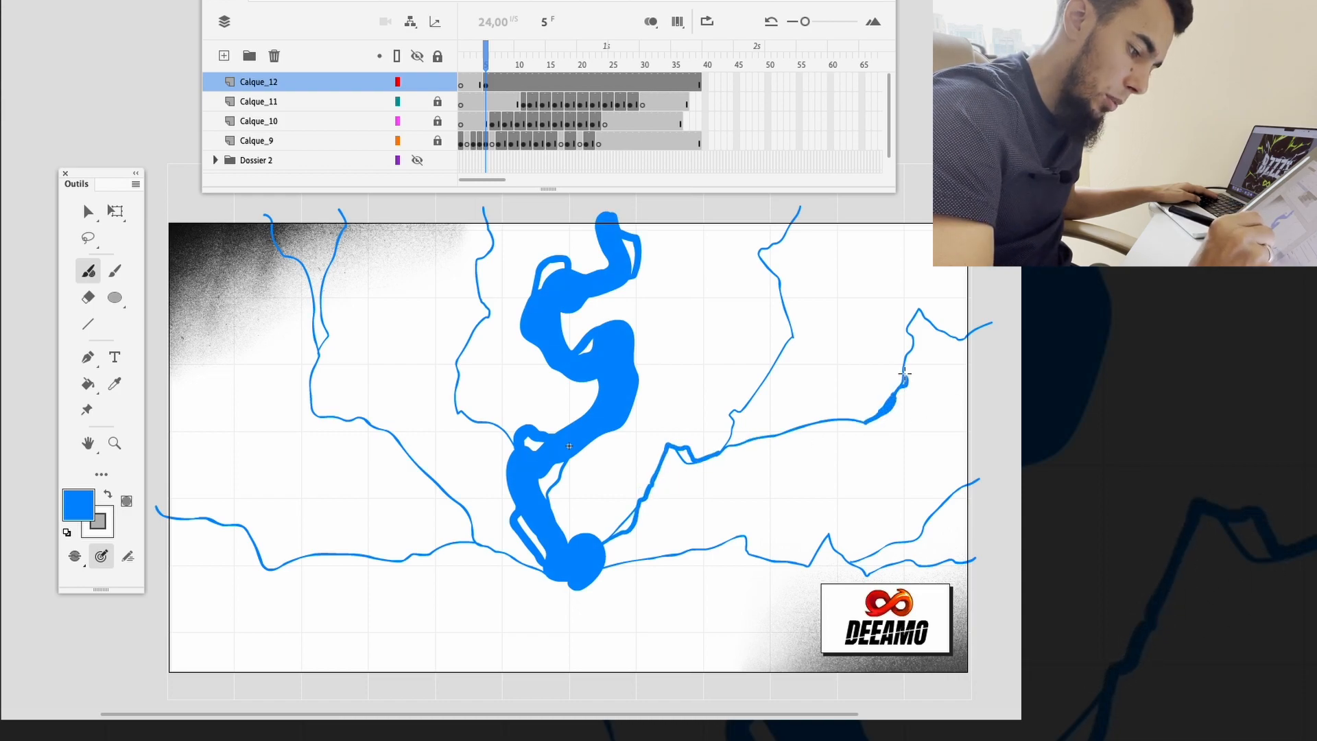
{"action": "left_click_drag", "start_coordinate": [909, 351], "coordinate": [909, 349]}
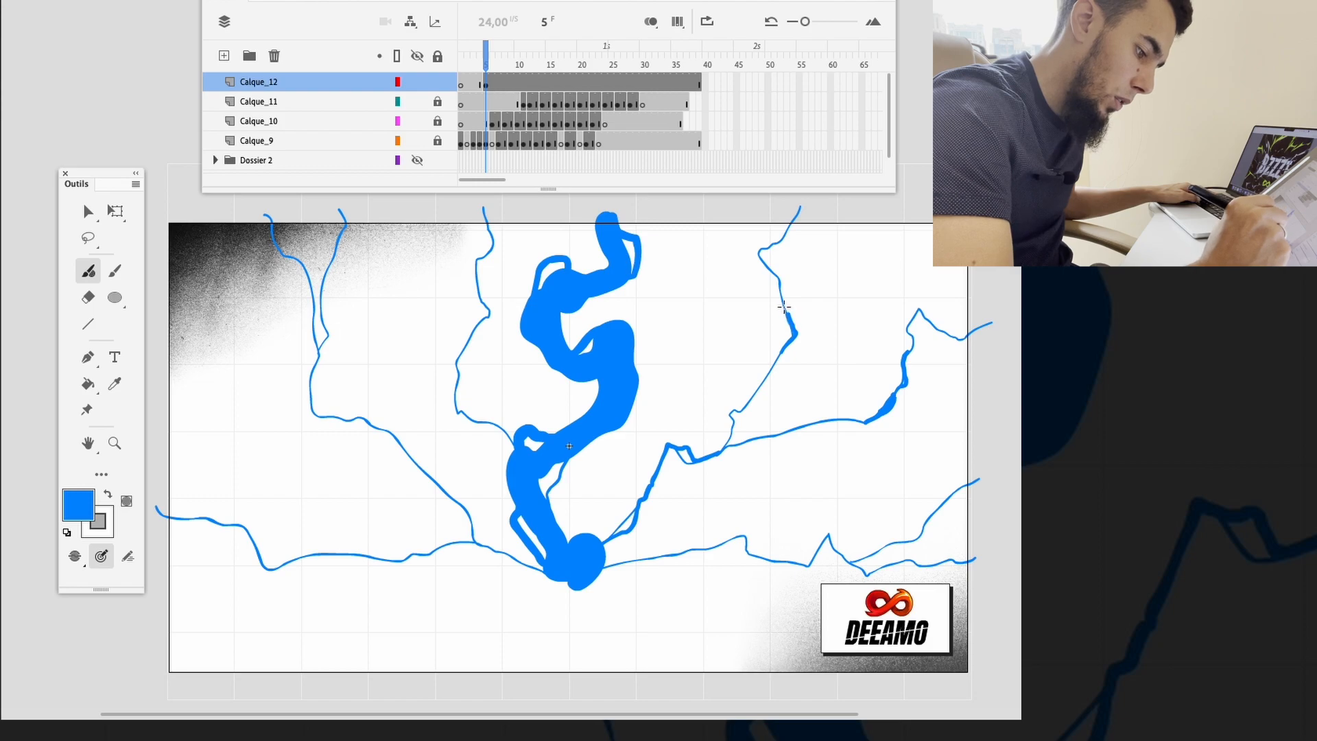
Step: Thicken sections of the left and lower-right branches on frame 5 and add a small loop to the lower-left branch
{"action": "left_click_drag", "start_coordinate": [479, 544], "coordinate": [448, 495]}
{"action": "left_click_drag", "start_coordinate": [482, 545], "coordinate": [531, 566]}
{"action": "left_click_drag", "start_coordinate": [313, 373], "coordinate": [374, 424]}
{"action": "left_click_drag", "start_coordinate": [244, 526], "coordinate": [288, 550]}
{"action": "left_click_drag", "start_coordinate": [671, 550], "coordinate": [789, 557]}
{"action": "left_click_drag", "start_coordinate": [830, 531], "coordinate": [856, 557]}
{"action": "left_click_drag", "start_coordinate": [491, 308], "coordinate": [471, 361]}
{"action": "left_click_drag", "start_coordinate": [306, 585], "coordinate": [360, 571]}
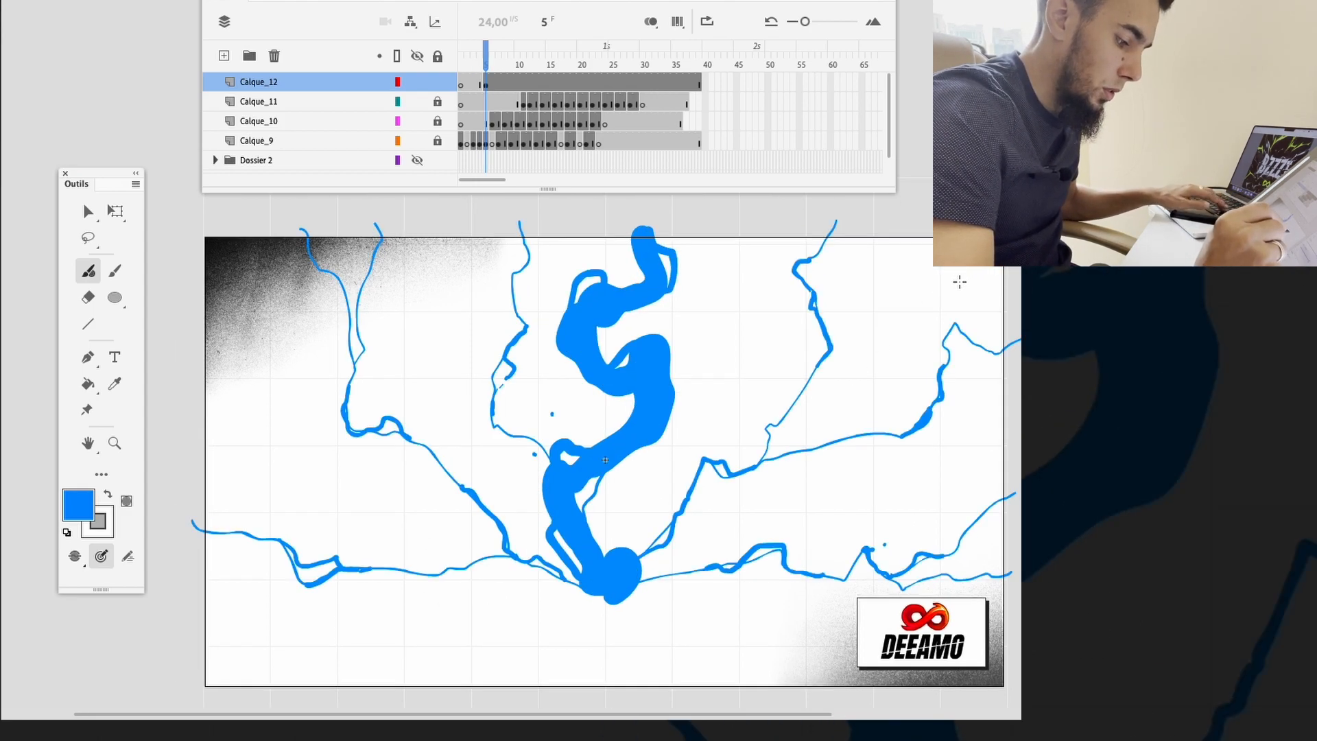
Step: Insert a blank keyframe on frame 4 with onion skinning on and trace the right-hand branches with thin lines
{"action": "key", "text": "comma"}
{"action": "left_click", "coordinate": [650, 21]}
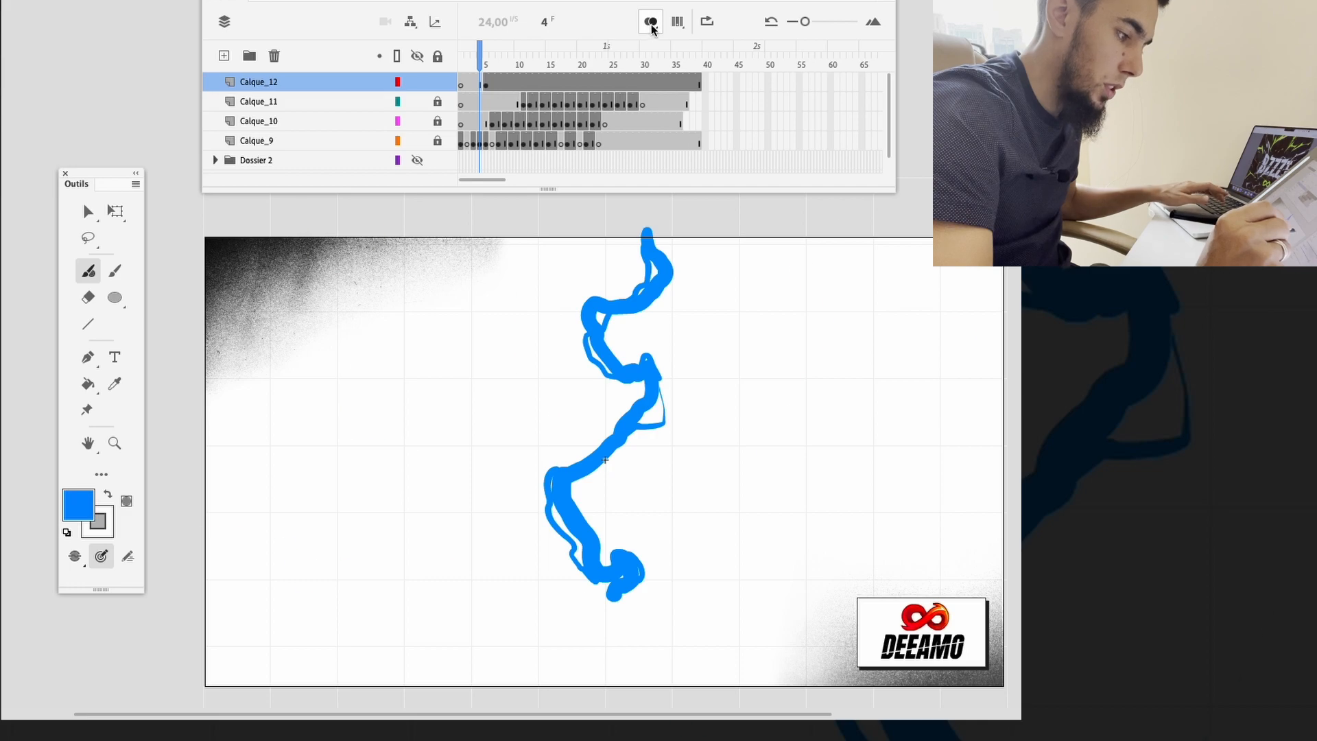
{"action": "key", "text": "F7"}
{"action": "mouse_move", "coordinate": [644, 560]}
{"action": "left_mouse_down"}
{"action": "mouse_move", "coordinate": [758, 465]}
{"action": "mouse_move", "coordinate": [838, 223]}
{"action": "left_mouse_up"}
{"action": "left_click_drag", "start_coordinate": [761, 460], "coordinate": [1009, 349]}
{"action": "left_click_drag", "start_coordinate": [645, 578], "coordinate": [1012, 498]}
{"action": "left_click_drag", "start_coordinate": [891, 576], "coordinate": [1011, 572]}
Step: Trace the left-hand branches on frame 4, making the lower-left one thicker and filling in its loop
{"action": "mouse_move", "coordinate": [595, 582]}
{"action": "left_mouse_down"}
{"action": "mouse_move", "coordinate": [461, 486]}
{"action": "mouse_move", "coordinate": [307, 233]}
{"action": "left_mouse_up"}
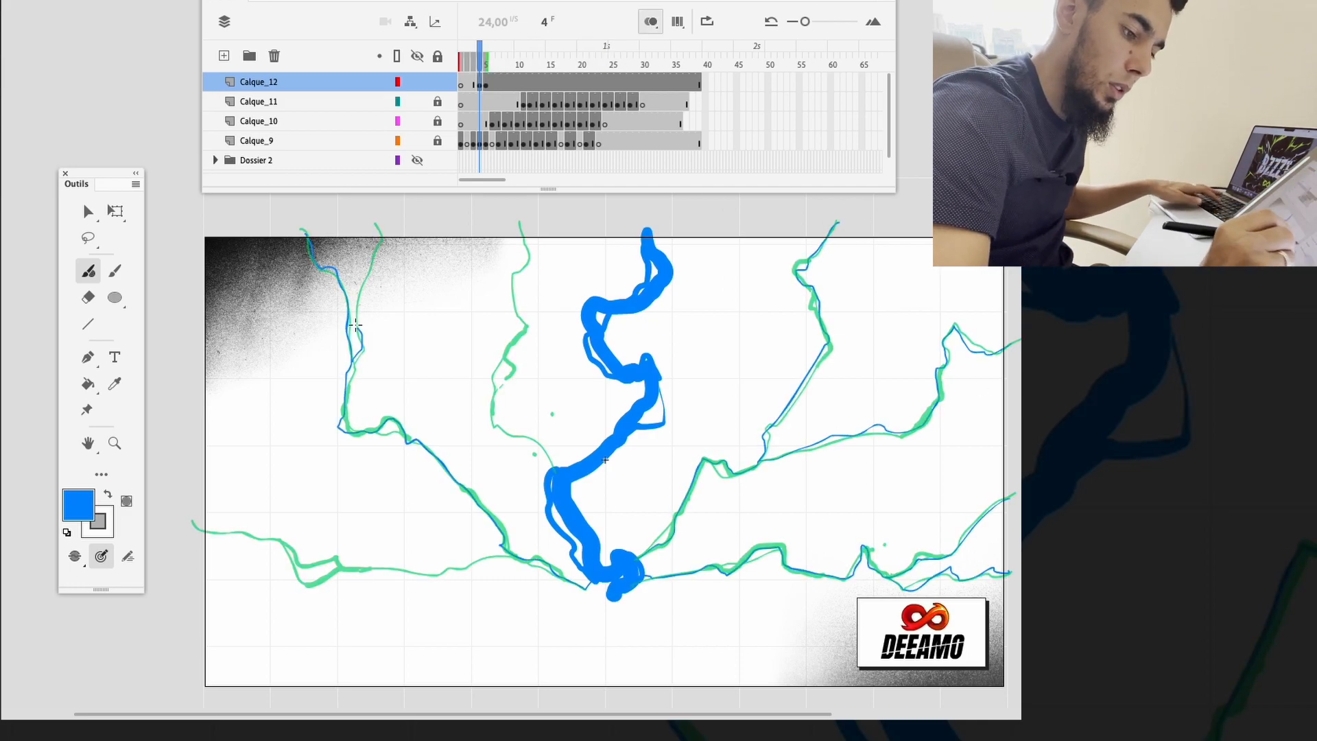
{"action": "left_click_drag", "start_coordinate": [354, 358], "coordinate": [378, 231]}
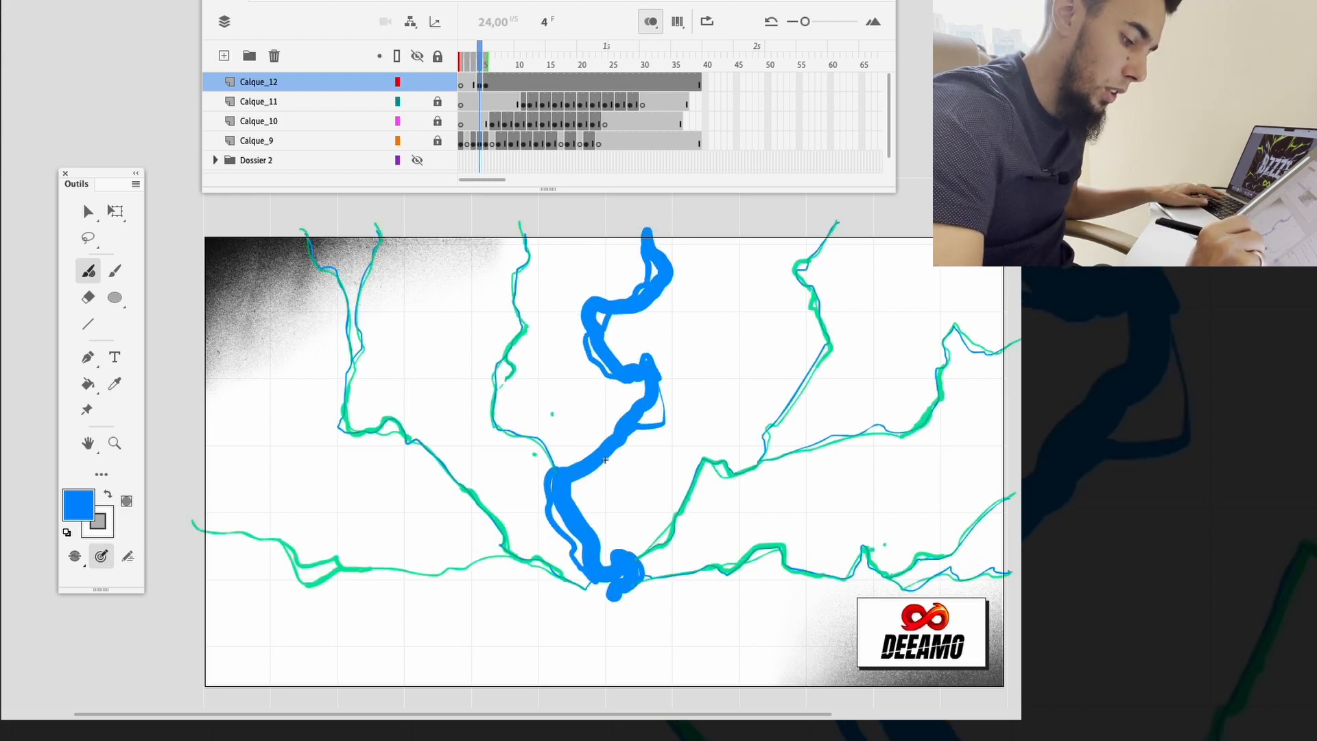
{"action": "mouse_move", "coordinate": [557, 574]}
{"action": "left_mouse_down"}
{"action": "mouse_move", "coordinate": [467, 561]}
{"action": "mouse_move", "coordinate": [422, 580]}
{"action": "mouse_move", "coordinate": [339, 559]}
{"action": "left_mouse_up"}
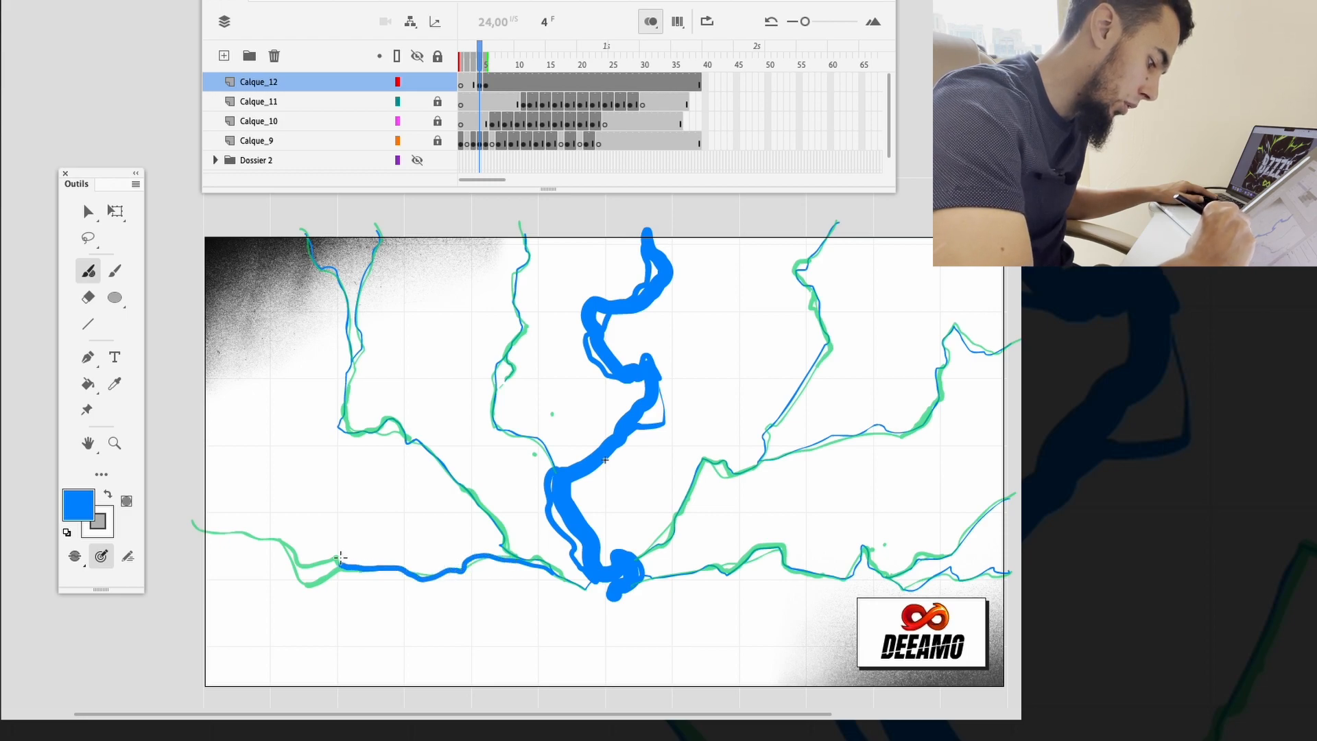
{"action": "left_click_drag", "start_coordinate": [221, 533], "coordinate": [200, 529]}
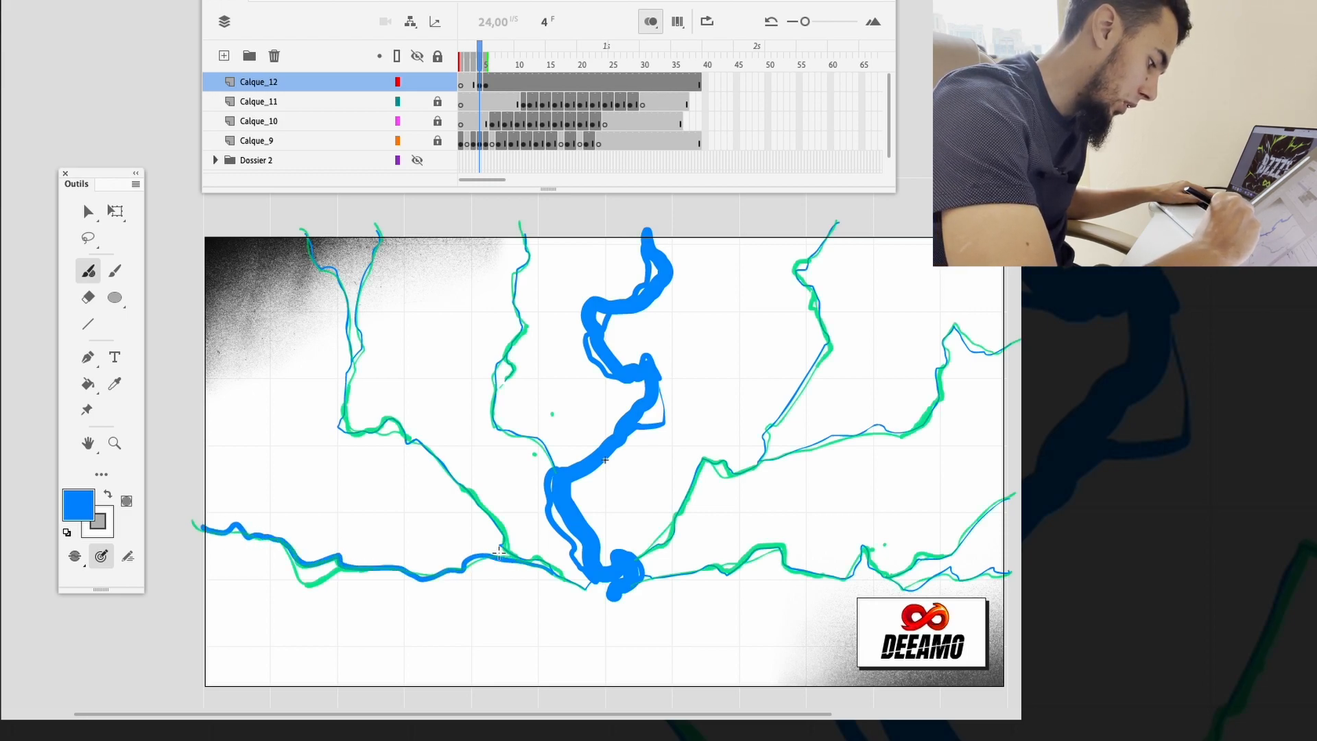
{"action": "mouse_move", "coordinate": [474, 559]}
{"action": "left_mouse_down"}
{"action": "mouse_move", "coordinate": [353, 566]}
{"action": "mouse_move", "coordinate": [325, 580]}
{"action": "left_mouse_up"}
{"action": "left_click_drag", "start_coordinate": [454, 565], "coordinate": [469, 560]}
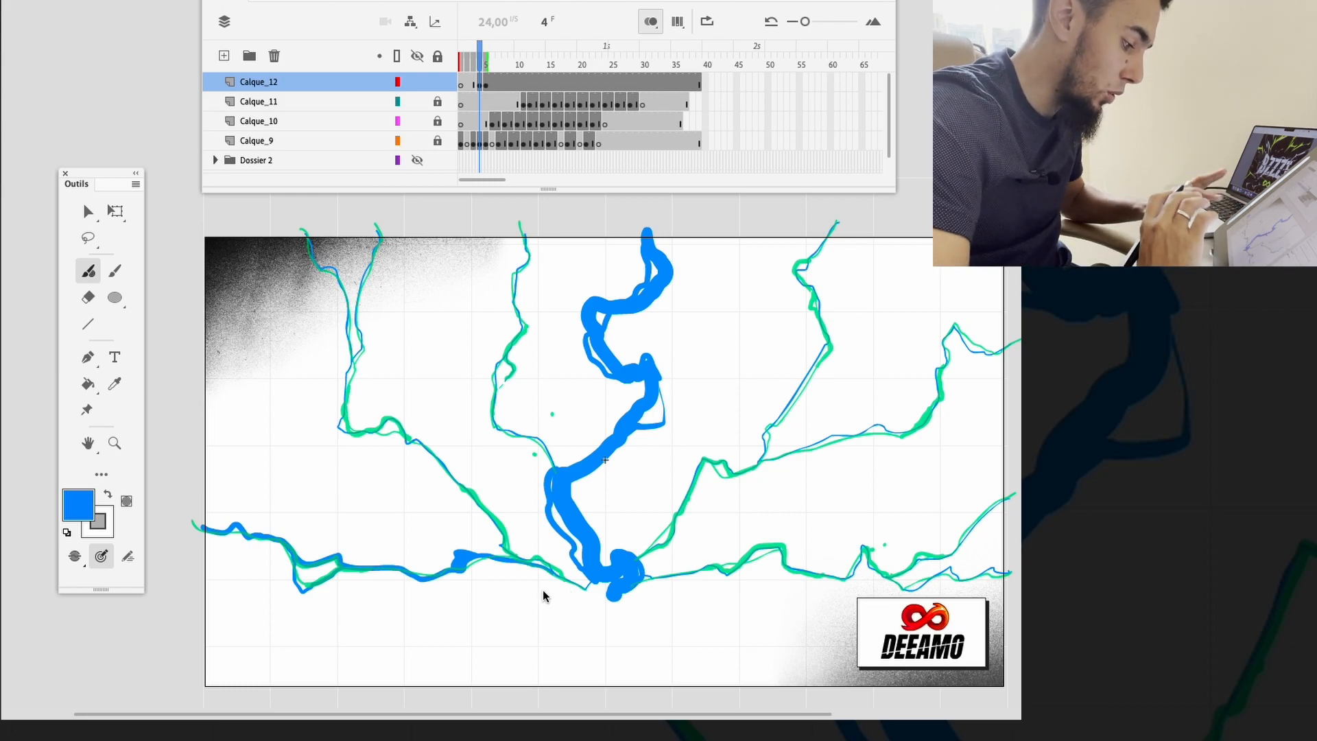
{"action": "left_click_drag", "start_coordinate": [304, 580], "coordinate": [333, 566]}
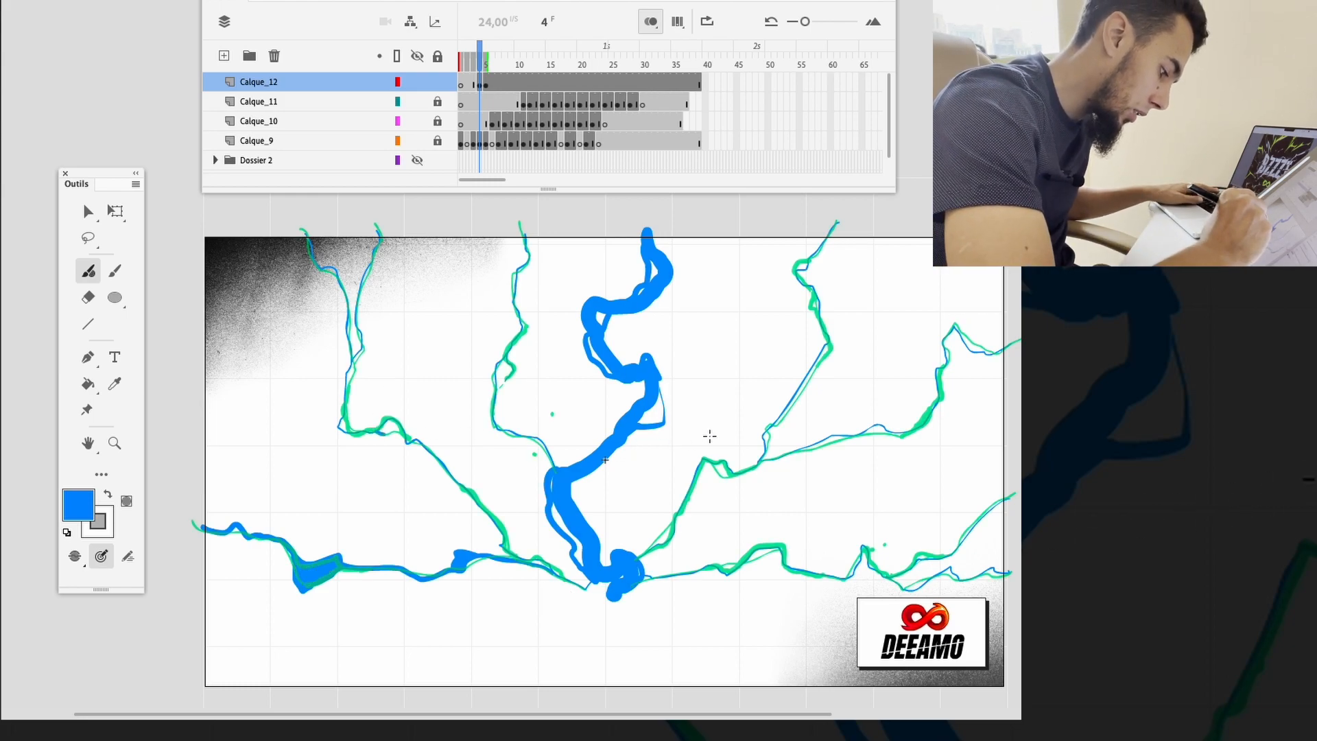
Step: Turn off onion skinning, thicken several bends of the traced branches, and add thin broken lines beside them
{"action": "left_click", "coordinate": [651, 21]}
{"action": "mouse_move", "coordinate": [766, 437]}
{"action": "left_mouse_down"}
{"action": "mouse_move", "coordinate": [828, 339]}
{"action": "mouse_move", "coordinate": [772, 442]}
{"action": "mouse_move", "coordinate": [723, 460]}
{"action": "left_mouse_up"}
{"action": "mouse_move", "coordinate": [987, 354]}
{"action": "left_mouse_down"}
{"action": "mouse_move", "coordinate": [937, 404]}
{"action": "mouse_move", "coordinate": [883, 427]}
{"action": "left_mouse_up"}
{"action": "key", "text": "ctrl+z"}
{"action": "left_click_drag", "start_coordinate": [870, 567], "coordinate": [941, 573]}
{"action": "left_click_drag", "start_coordinate": [496, 428], "coordinate": [553, 467]}
{"action": "left_click_drag", "start_coordinate": [724, 462], "coordinate": [707, 463]}
{"action": "left_click_drag", "start_coordinate": [405, 434], "coordinate": [451, 471]}
{"action": "left_click_drag", "start_coordinate": [453, 227], "coordinate": [477, 549]}
{"action": "left_click_drag", "start_coordinate": [724, 482], "coordinate": [693, 529]}
Step: Trace the lower-left branch thinly on frame 2 over the onion-skinned drawing, out to the stage's left edge
{"action": "left_click_drag", "start_coordinate": [590, 586], "coordinate": [463, 558]}
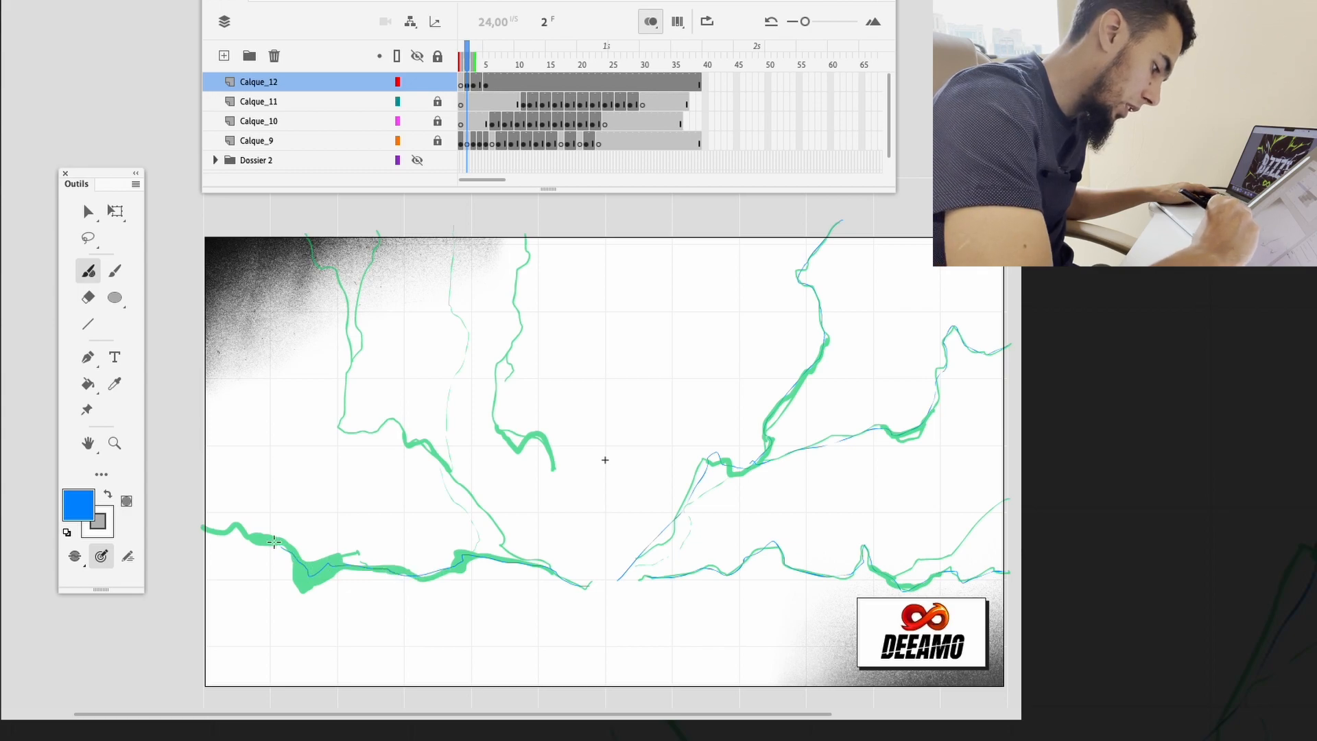
{"action": "left_click_drag", "start_coordinate": [234, 524], "coordinate": [212, 525]}
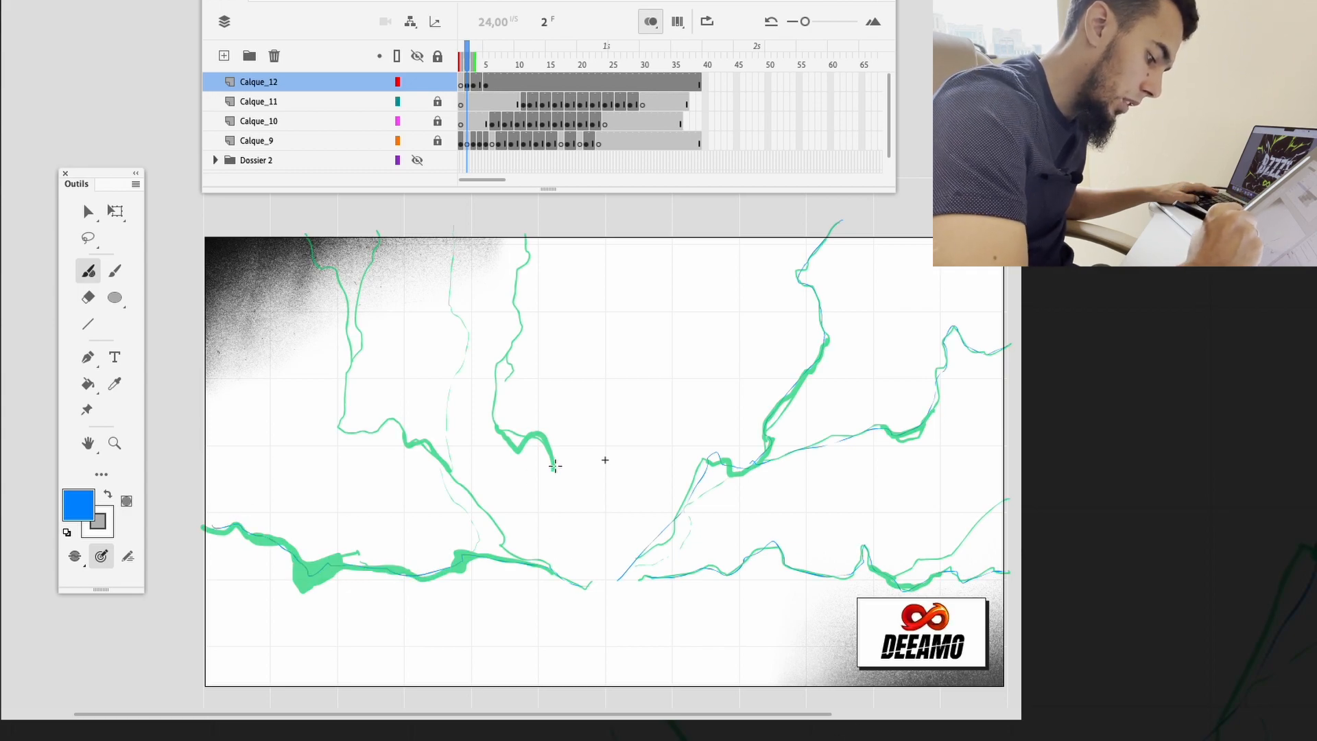